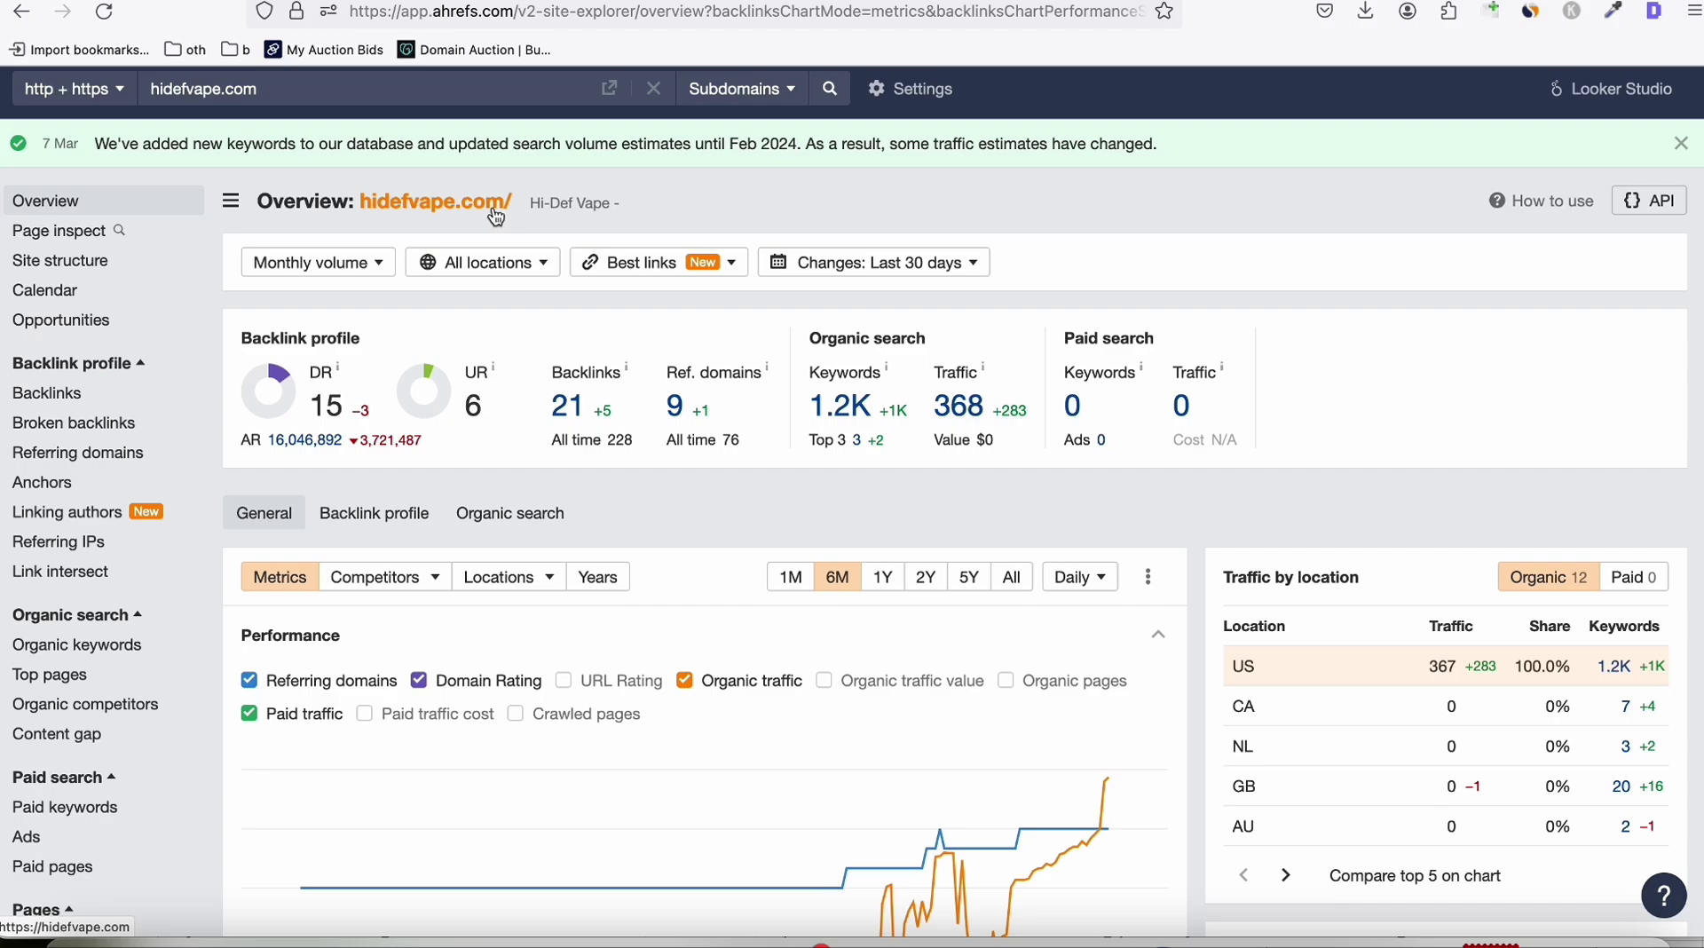
Step: Review the Ahrefs overview metrics and performance charts of hidefvape.com and worldpetscentre.com
scroll(688, 244, down, 1)
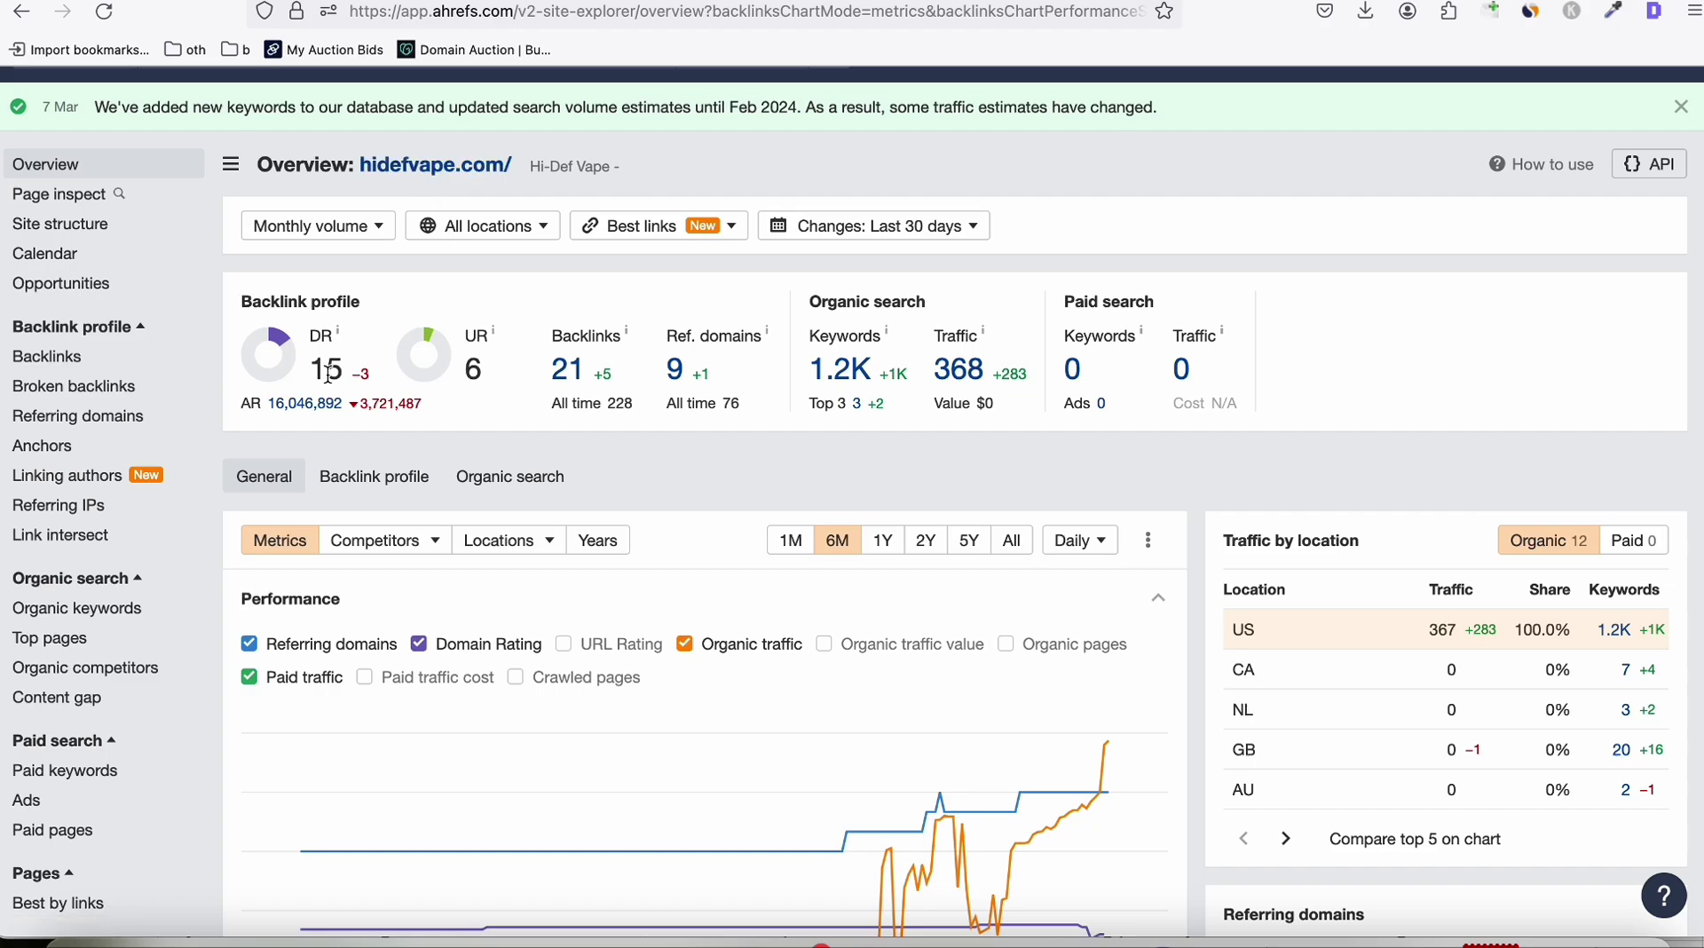
scroll(719, 433, down, 1)
mouse_move(990, 839)
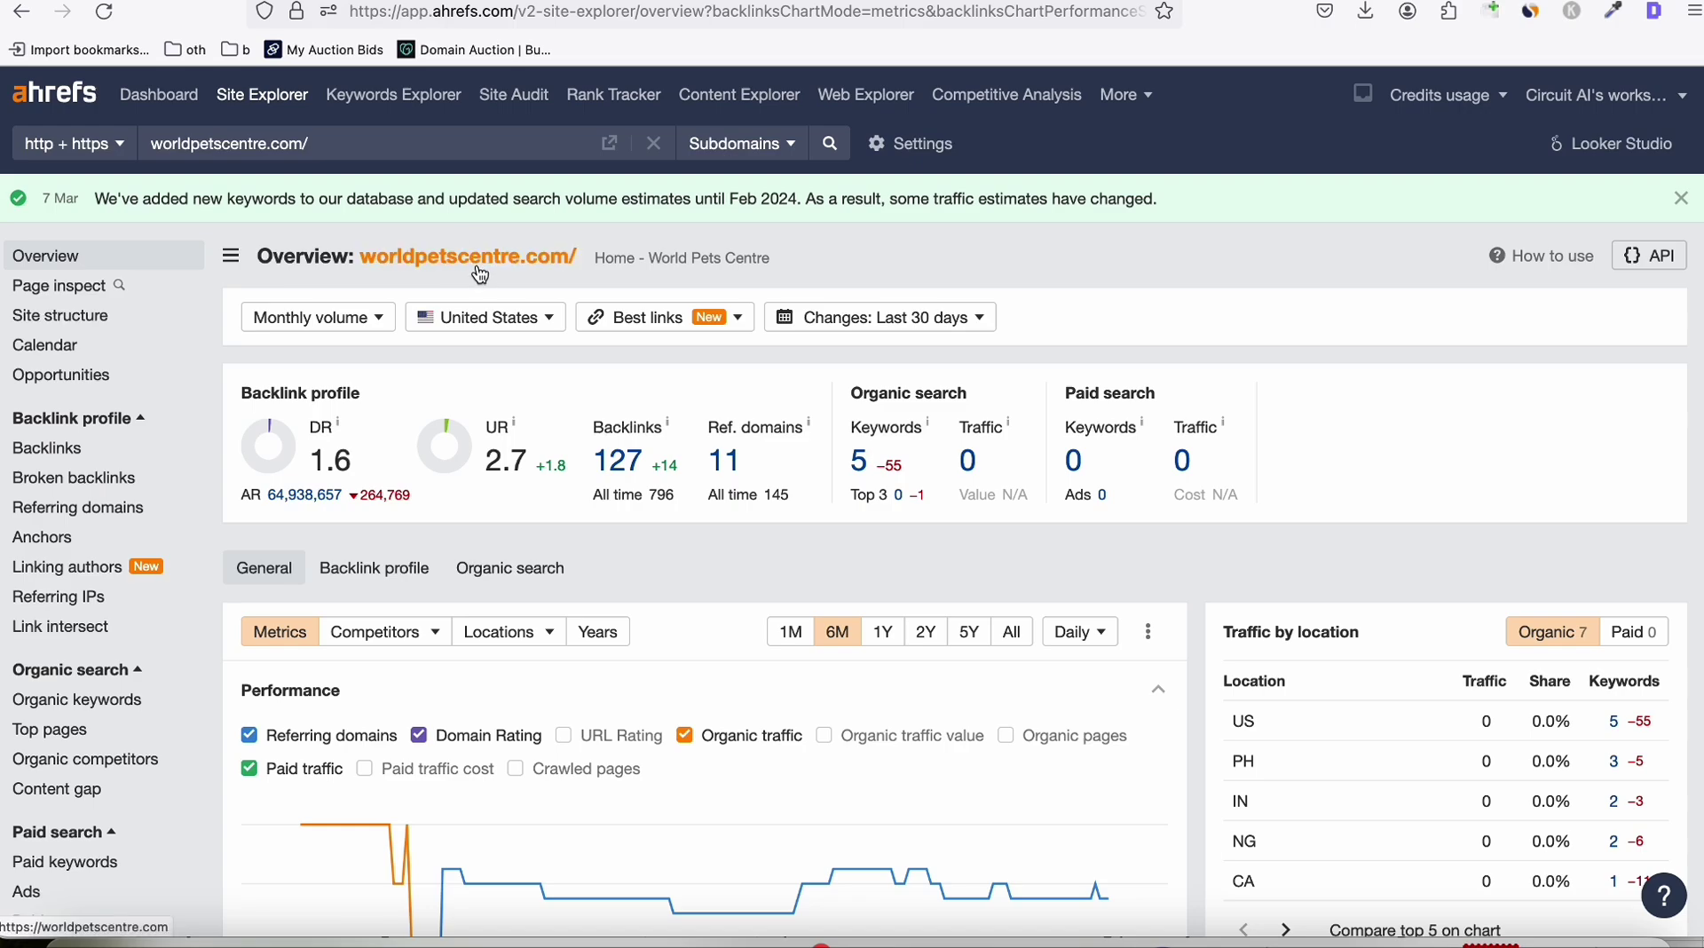
scroll(437, 271, down, 1)
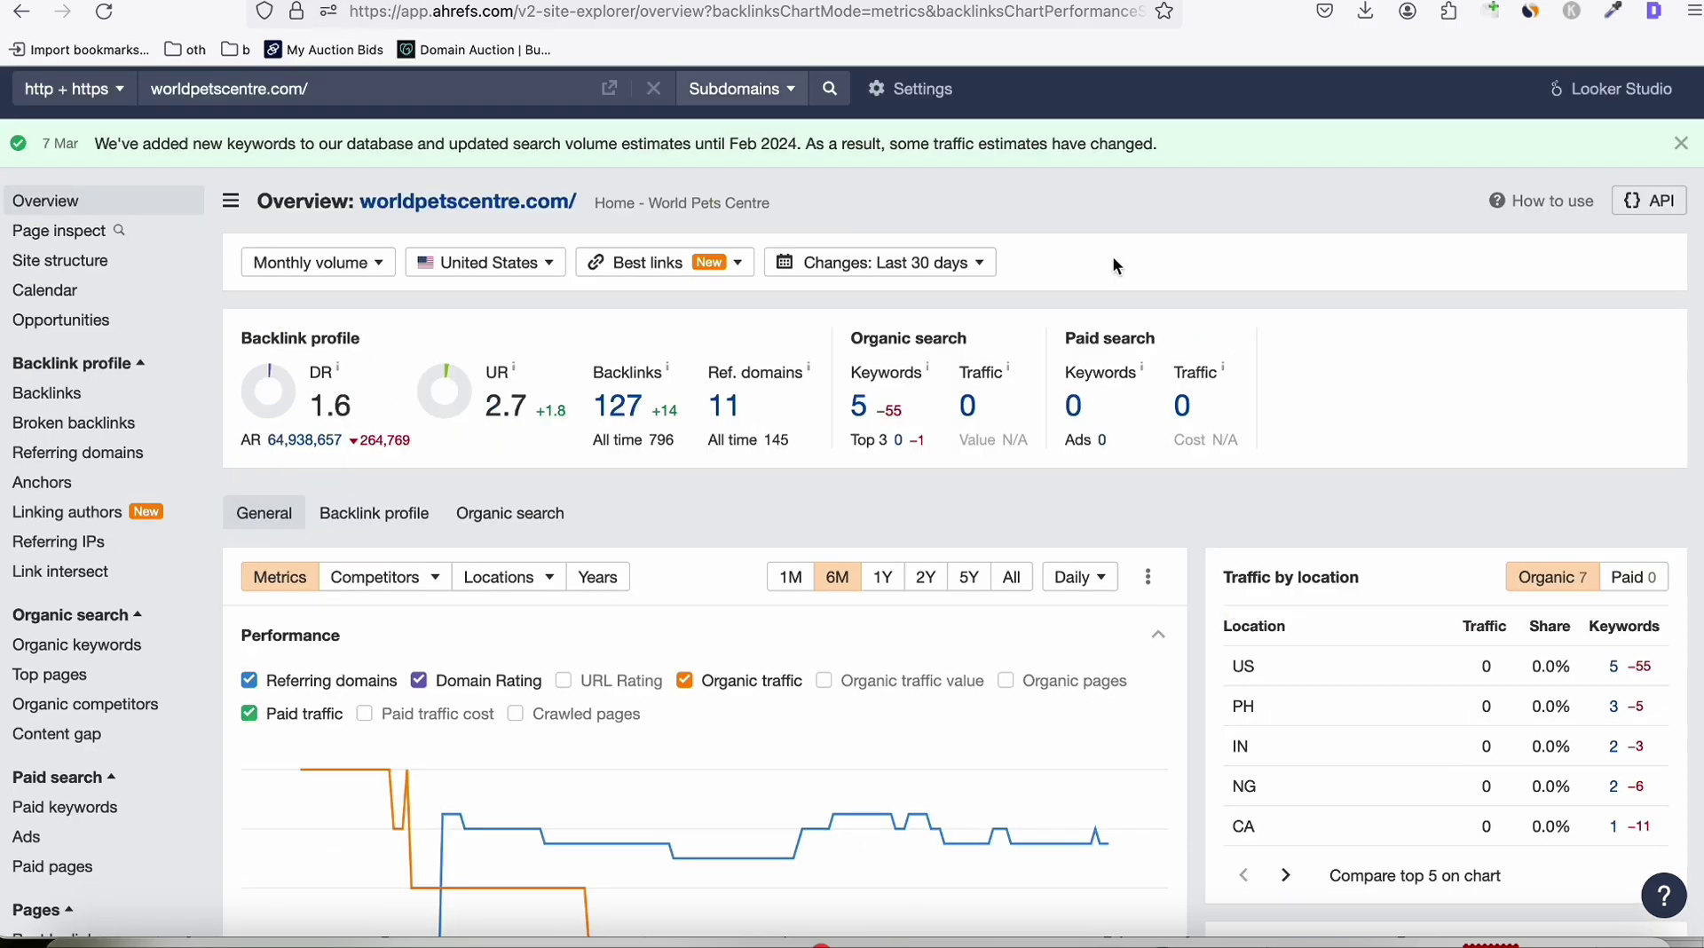
Step: Switch to the trustedhousesitters.com keyword export in Excel and look through its keywords, volumes and URLs
click(1366, 941)
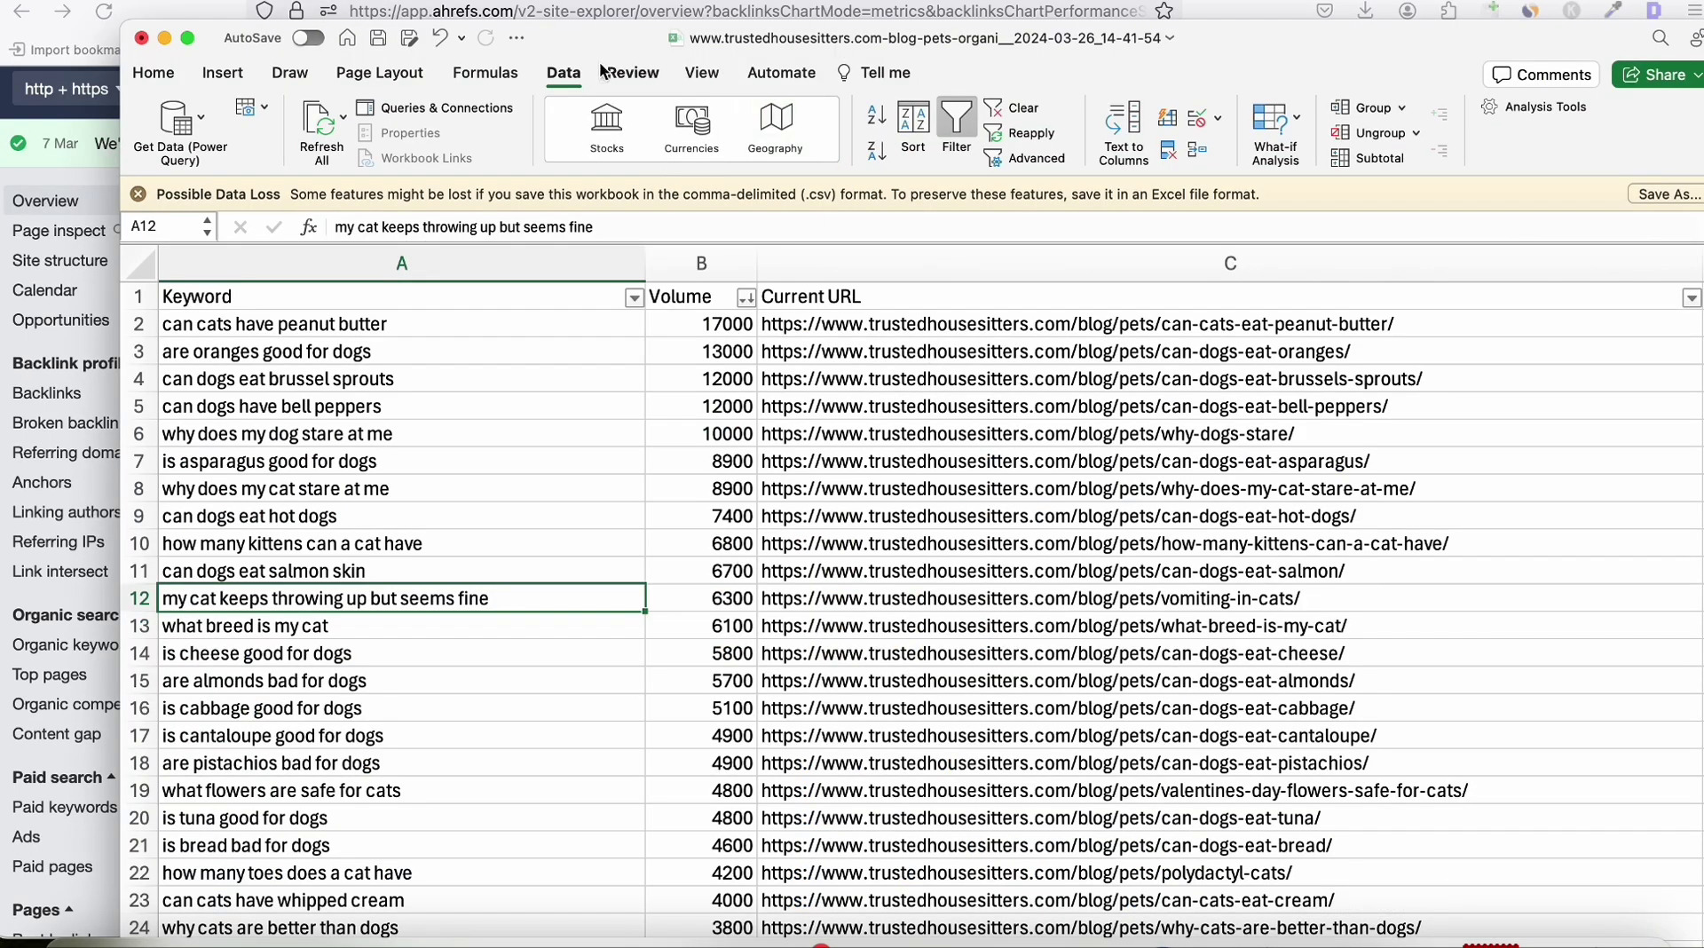
drag(600, 67, 656, 0)
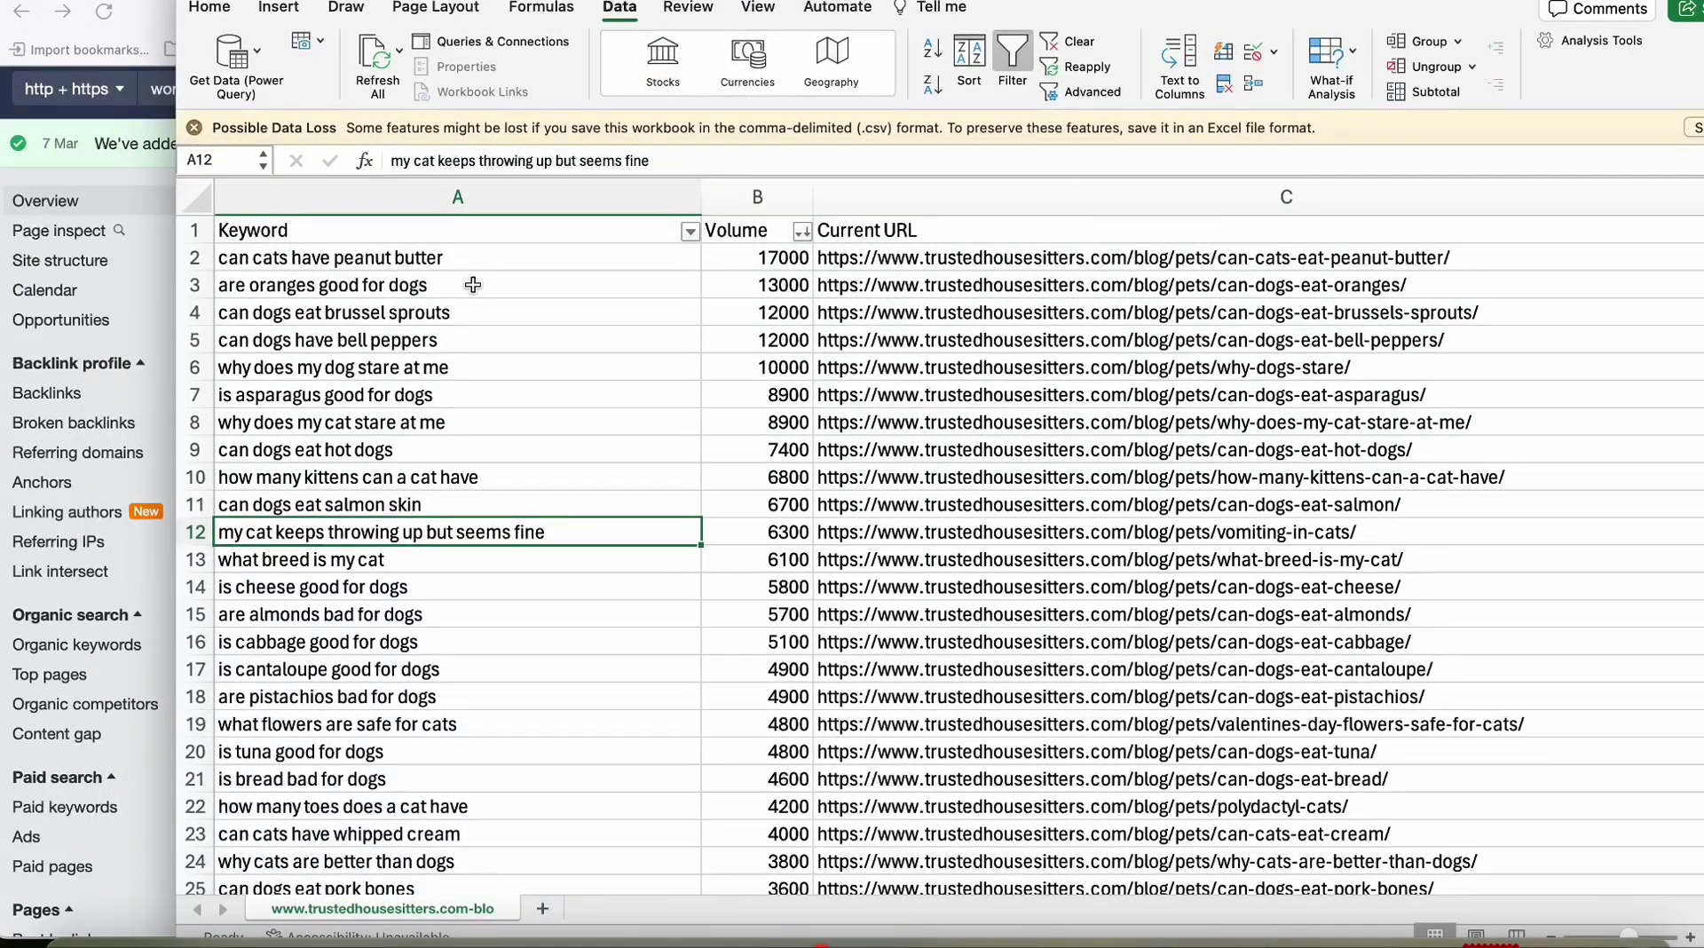
scroll(473, 285, down, 2)
scroll(470, 453, up, 2)
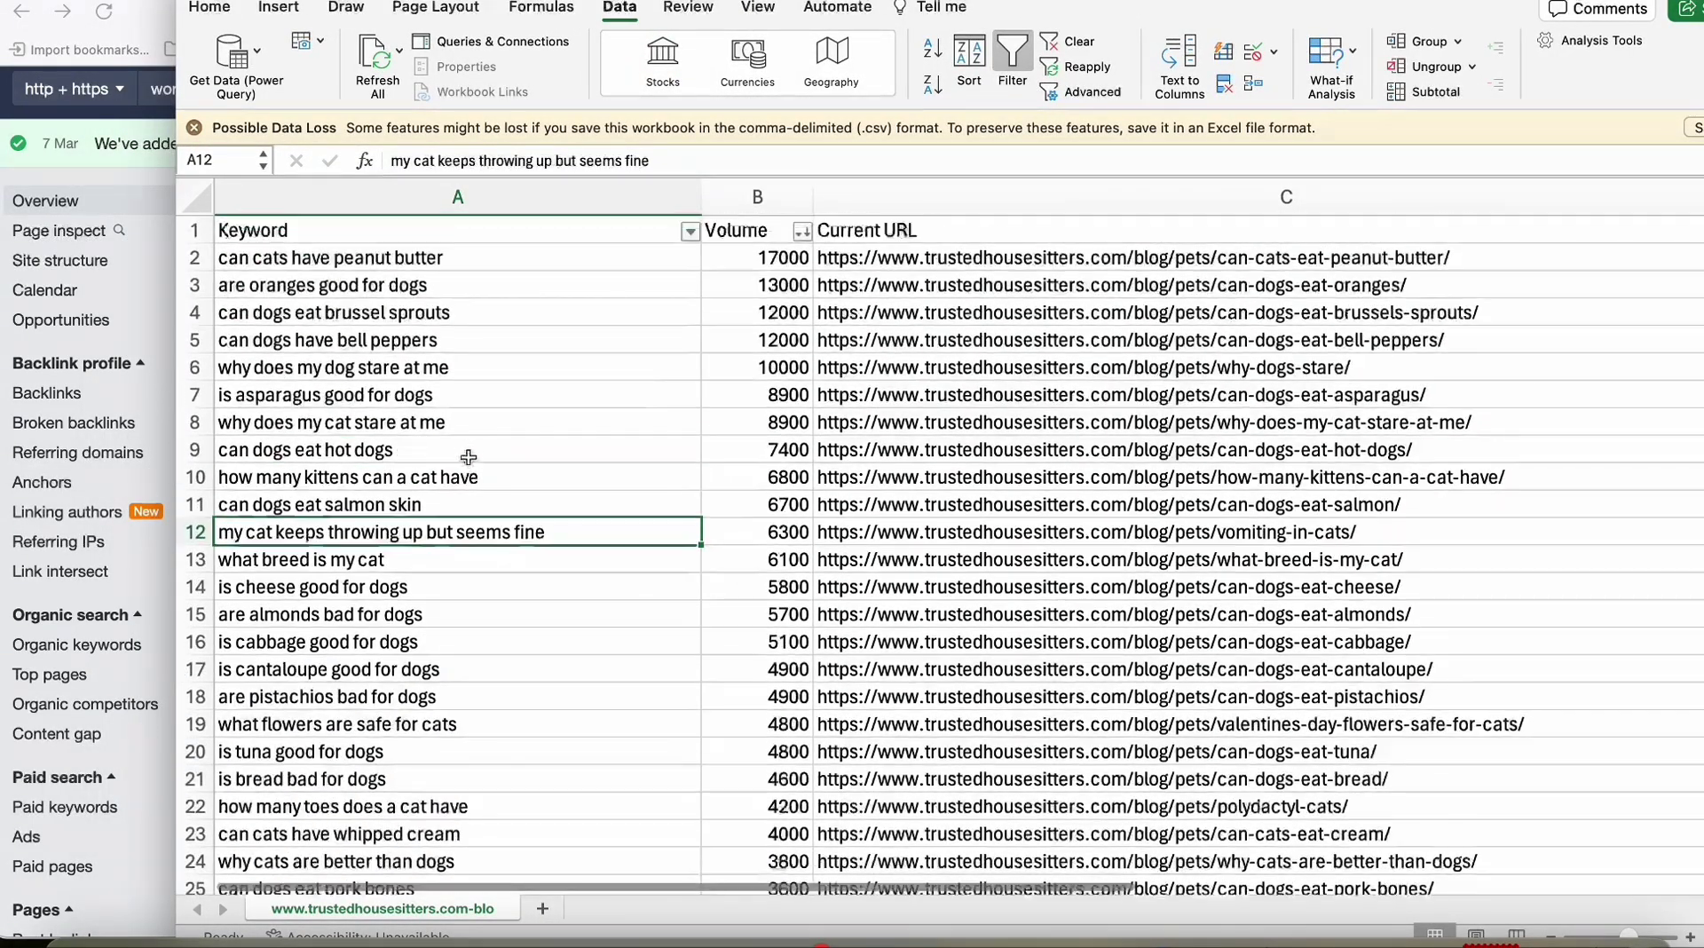
scroll(460, 422, down, 3)
scroll(459, 423, down, 20)
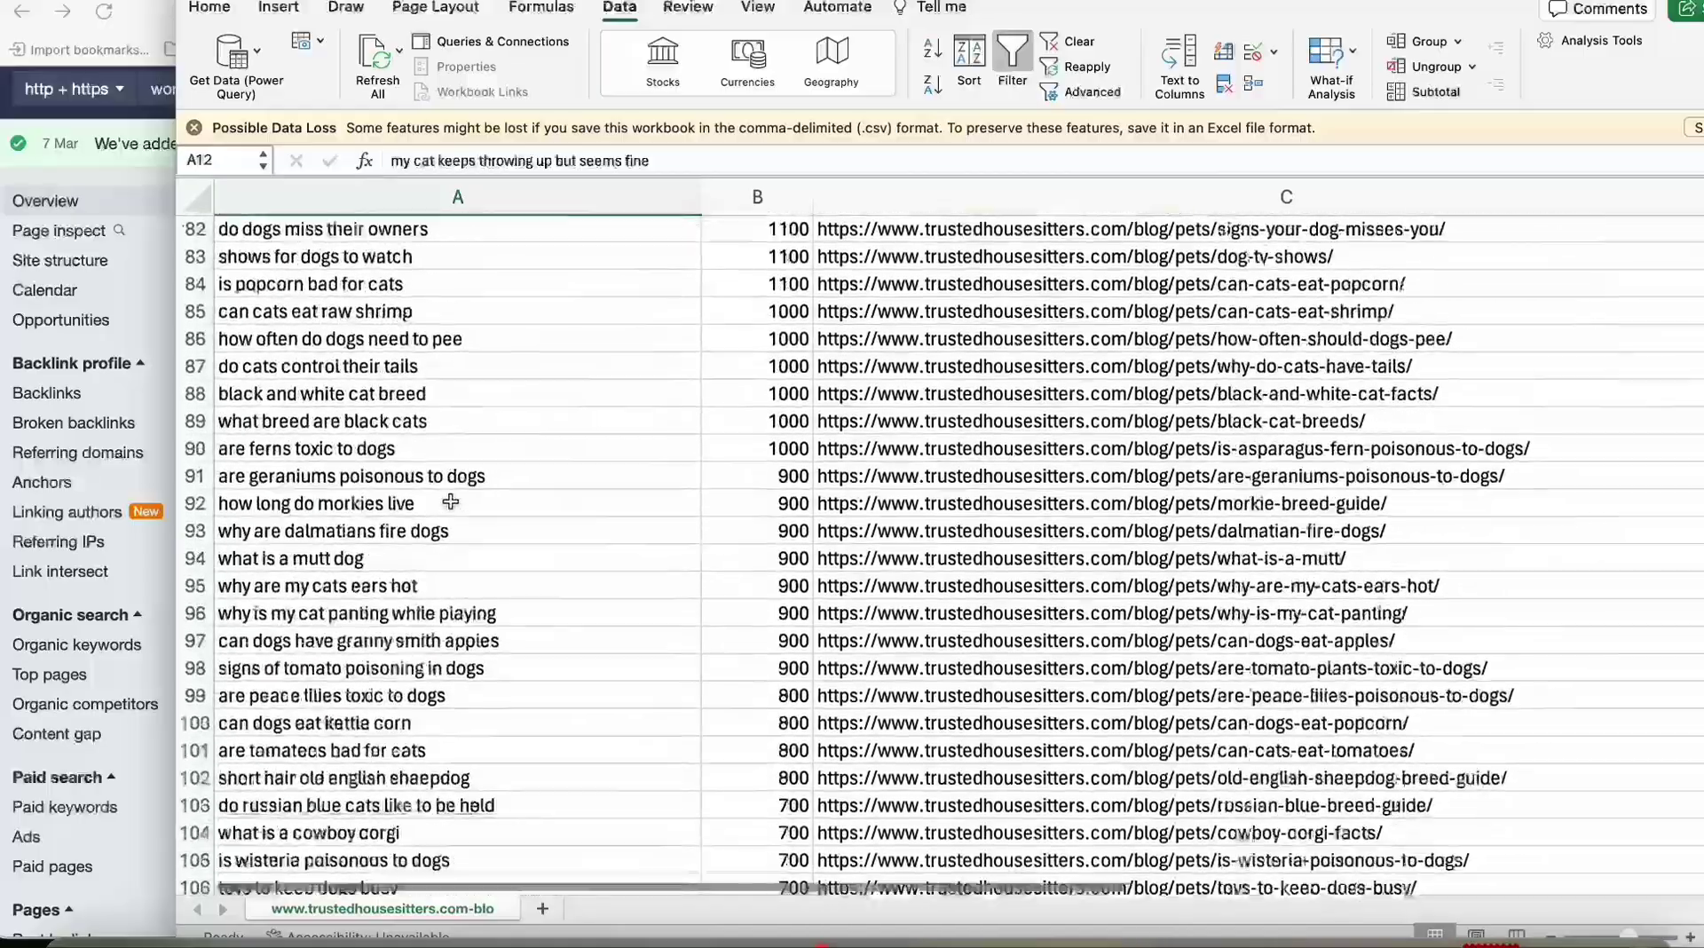
scroll(442, 503, down, 20)
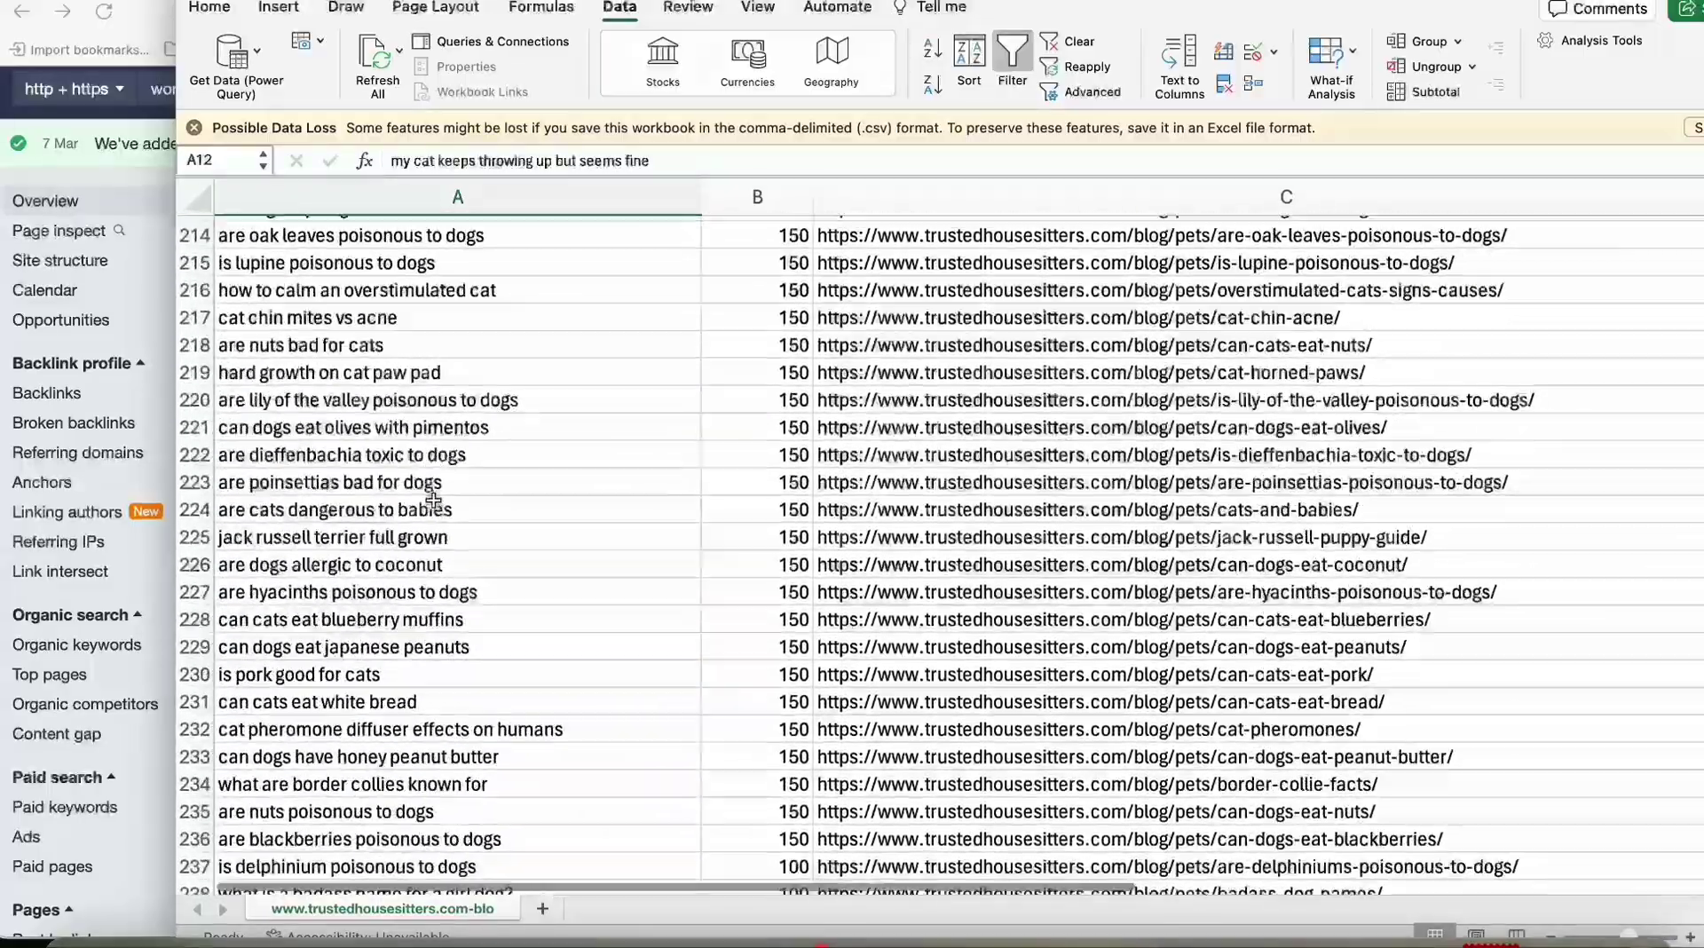
scroll(441, 509, down, 7)
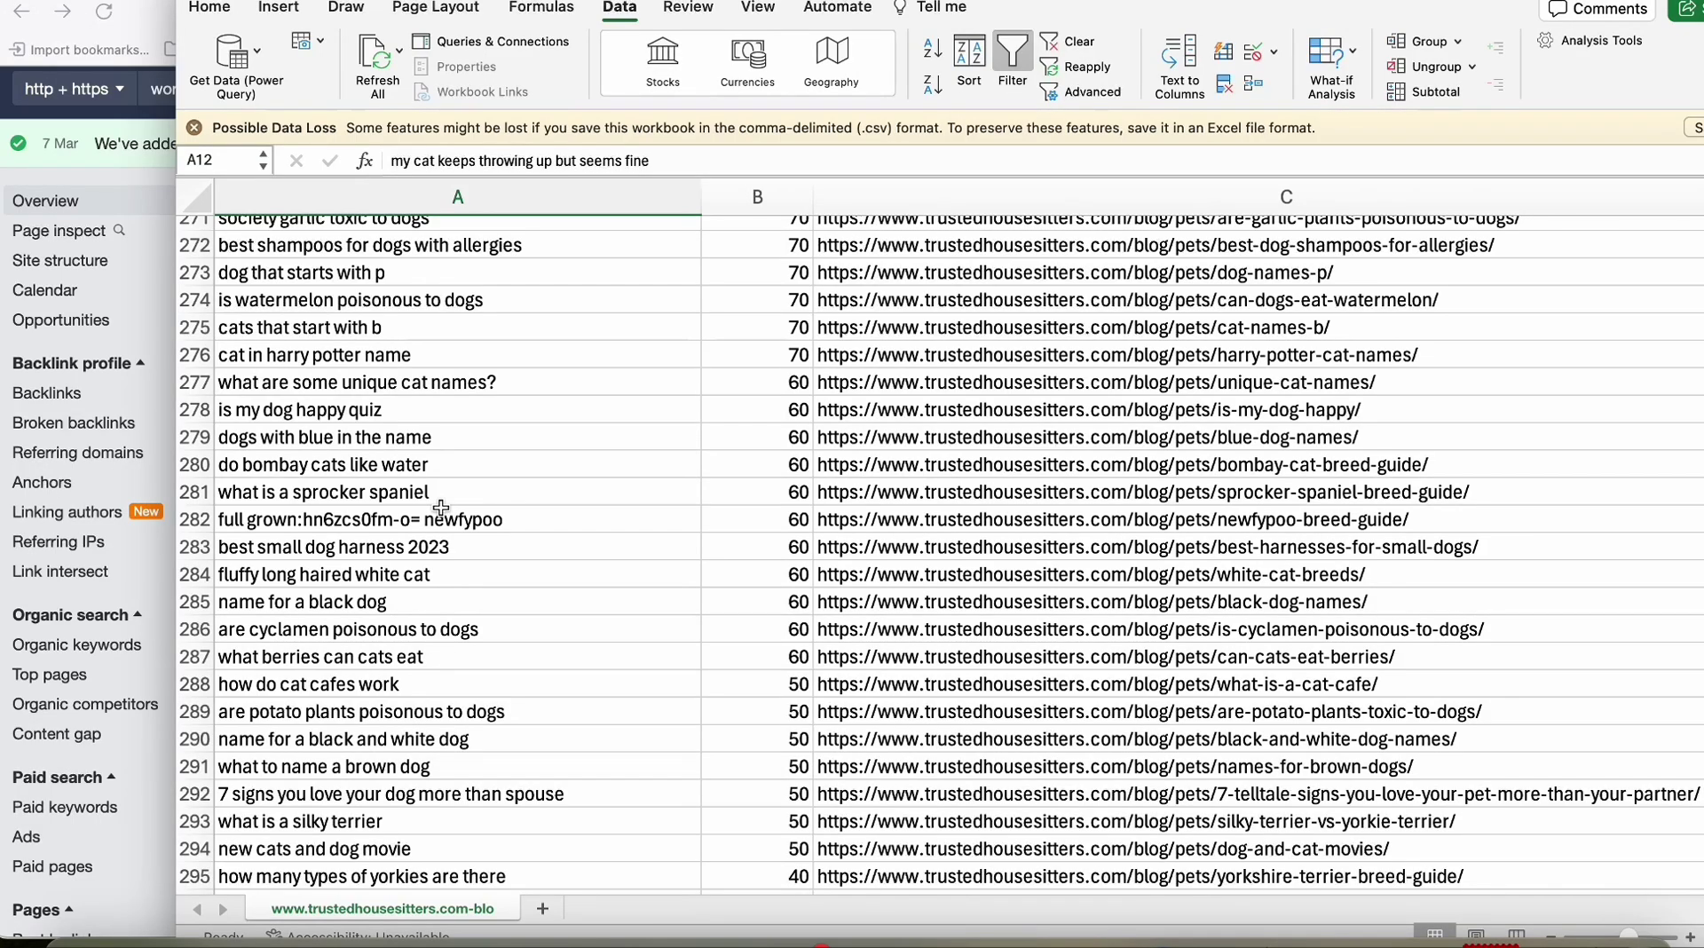
scroll(442, 508, up, 7)
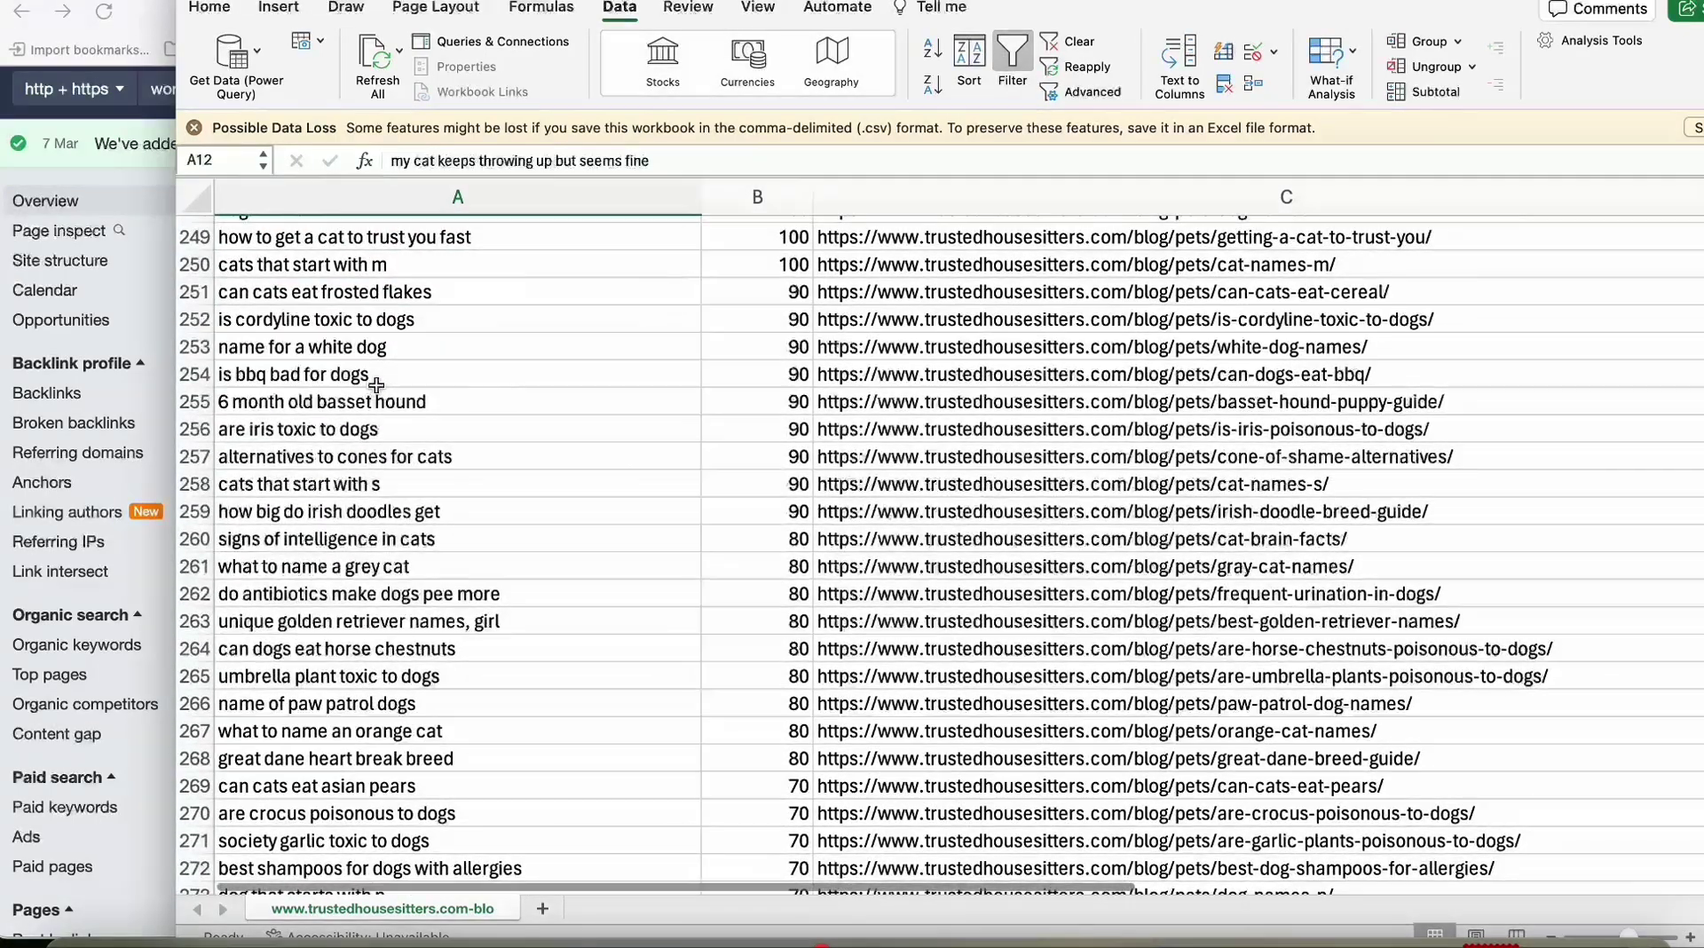
scroll(396, 375, down, 12)
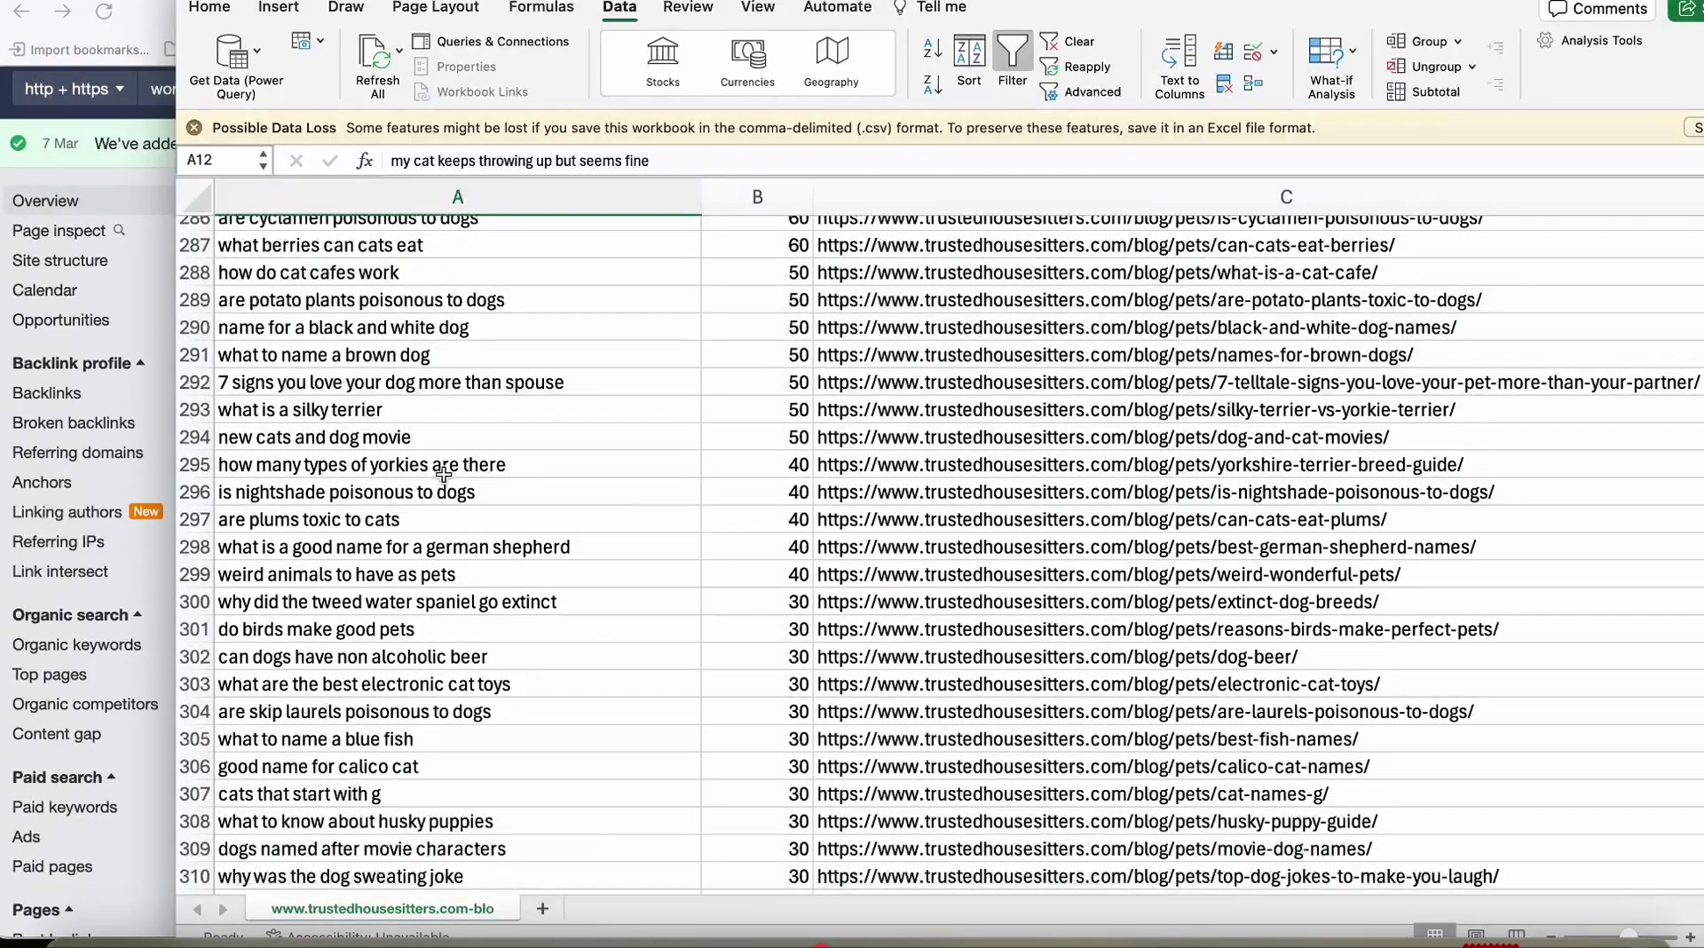
drag(655, 2, 652, 148)
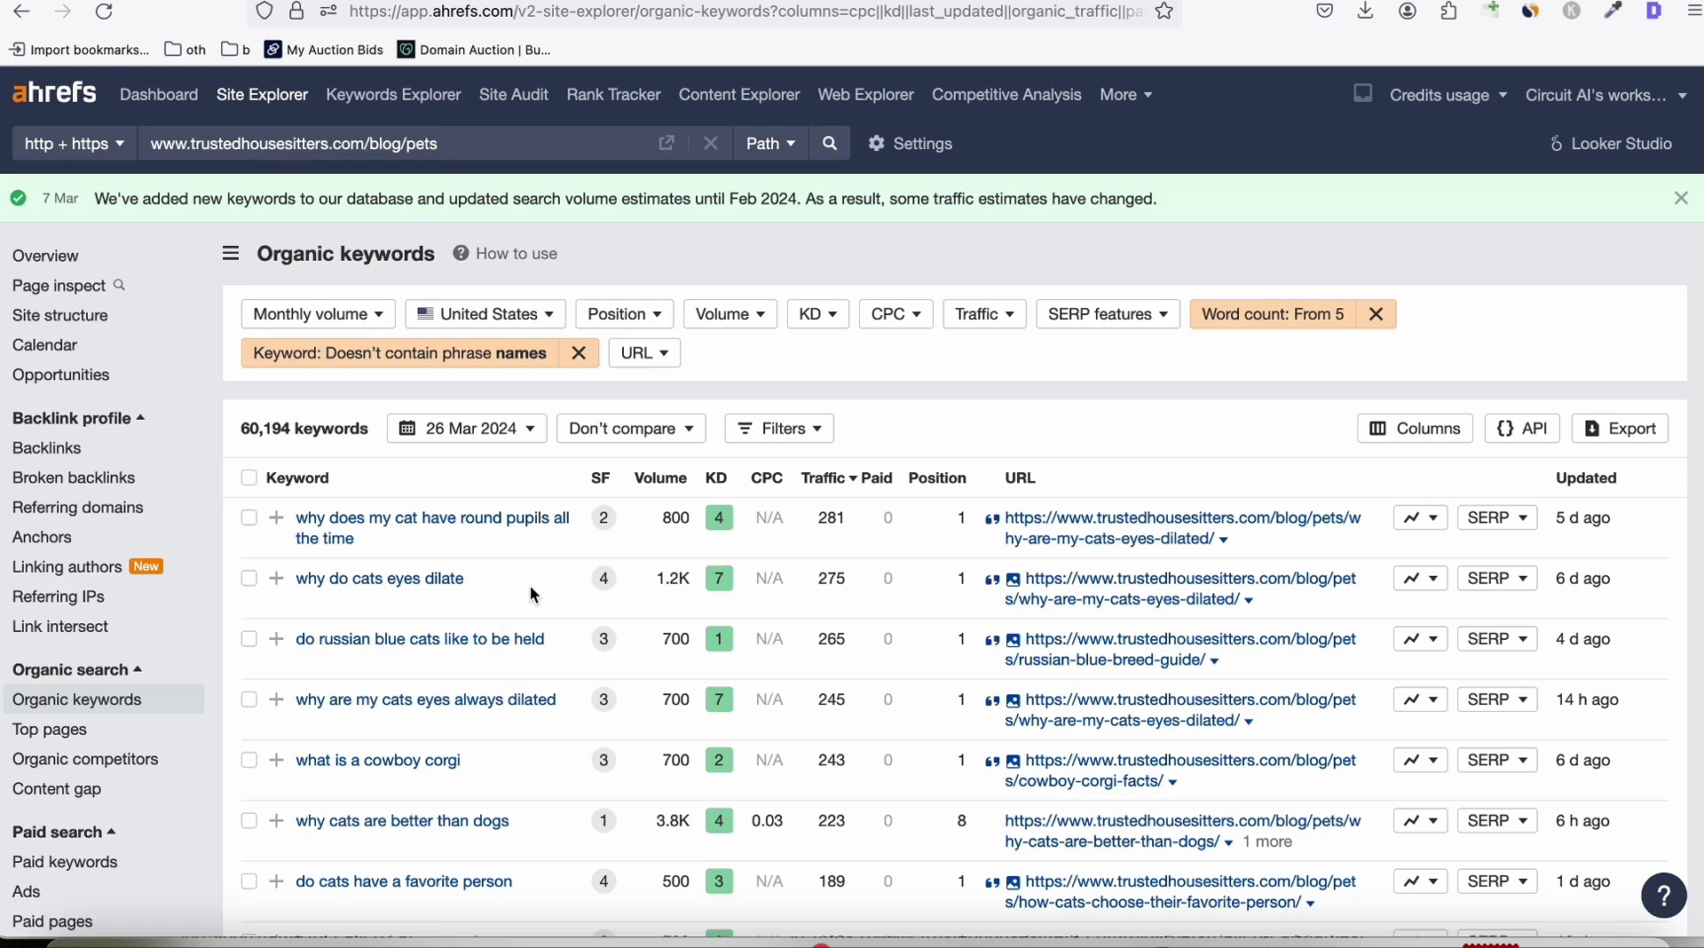
scroll(533, 586, down, 2)
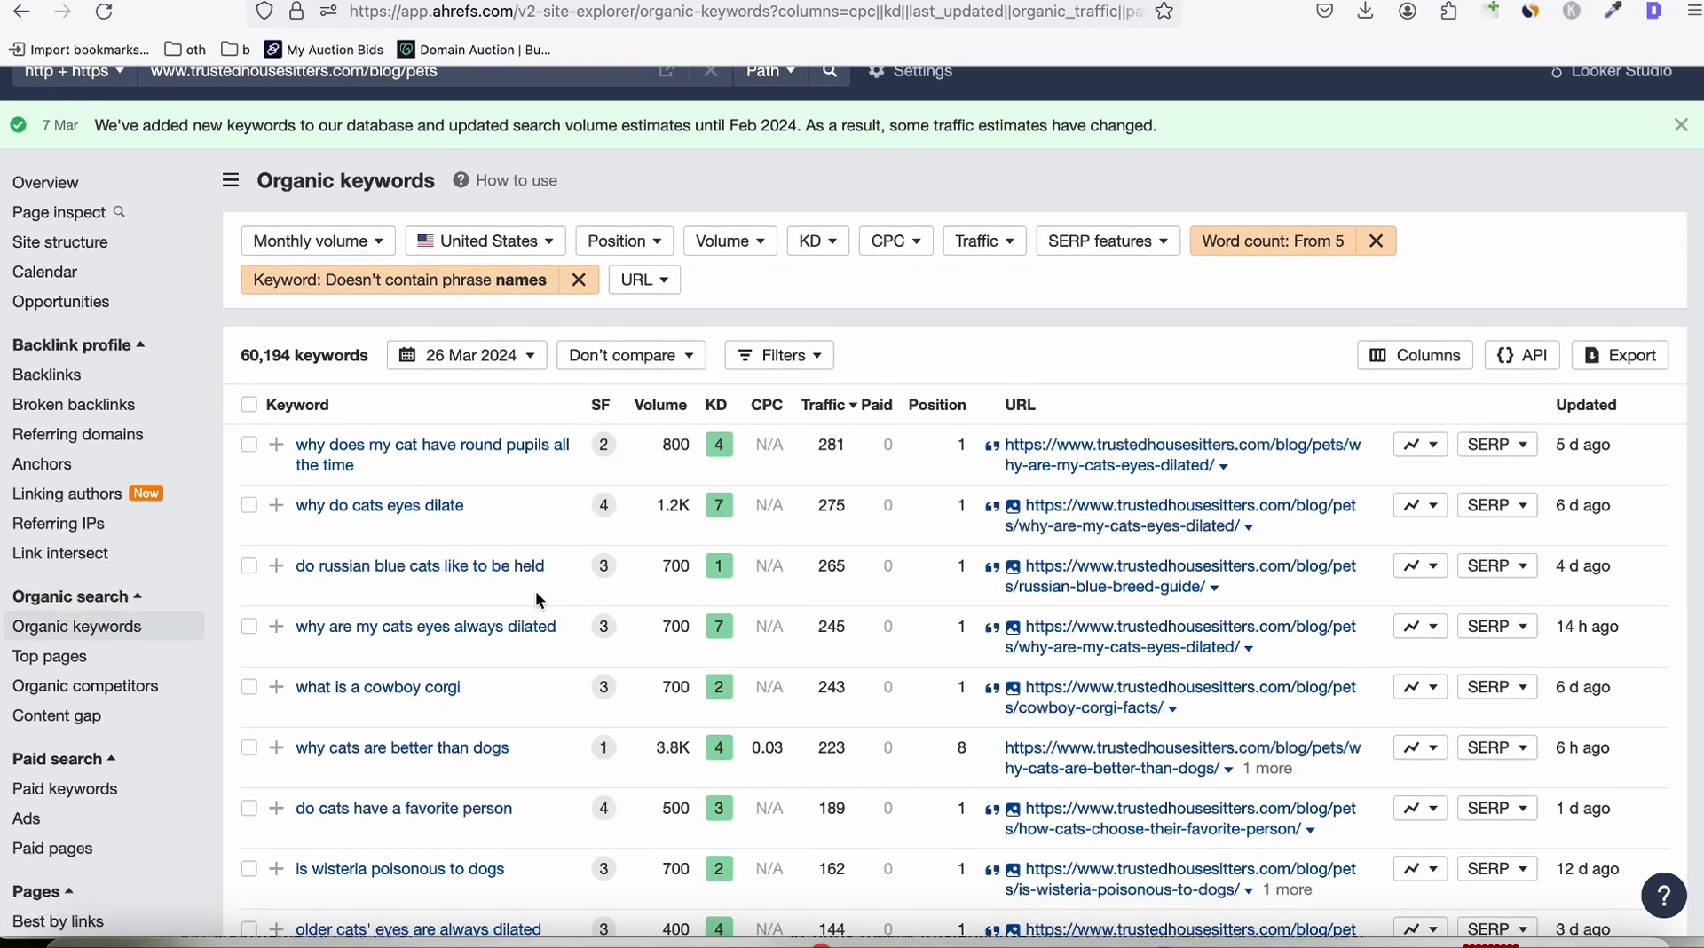
scroll(540, 590, up, 1)
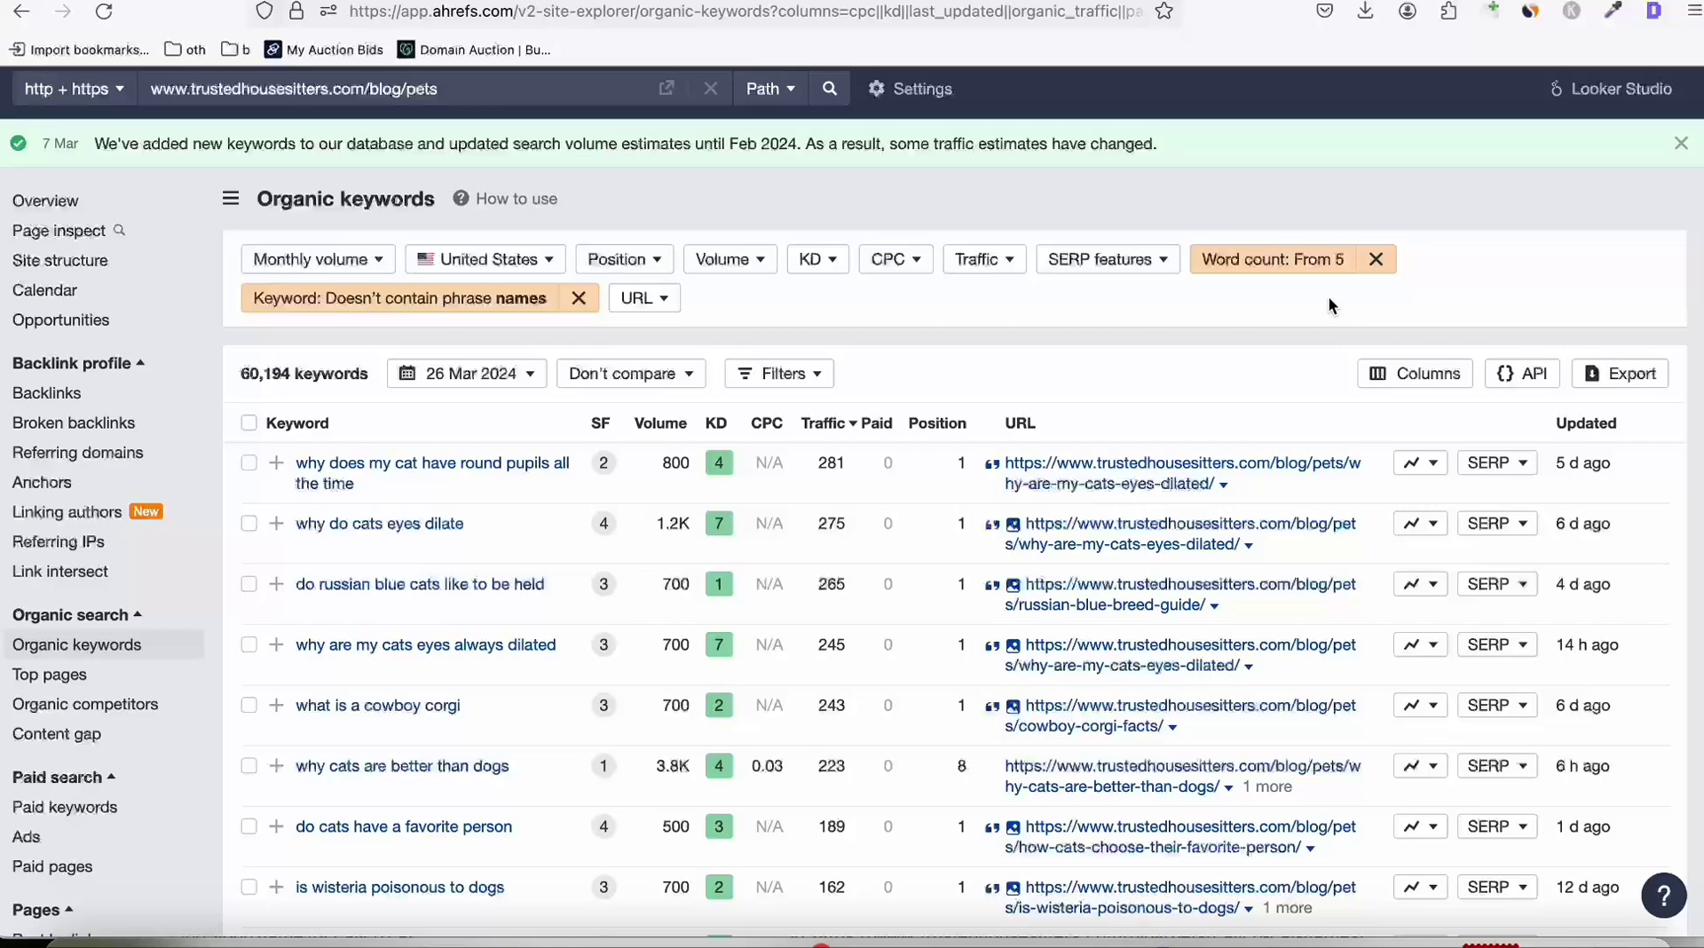
click(1268, 265)
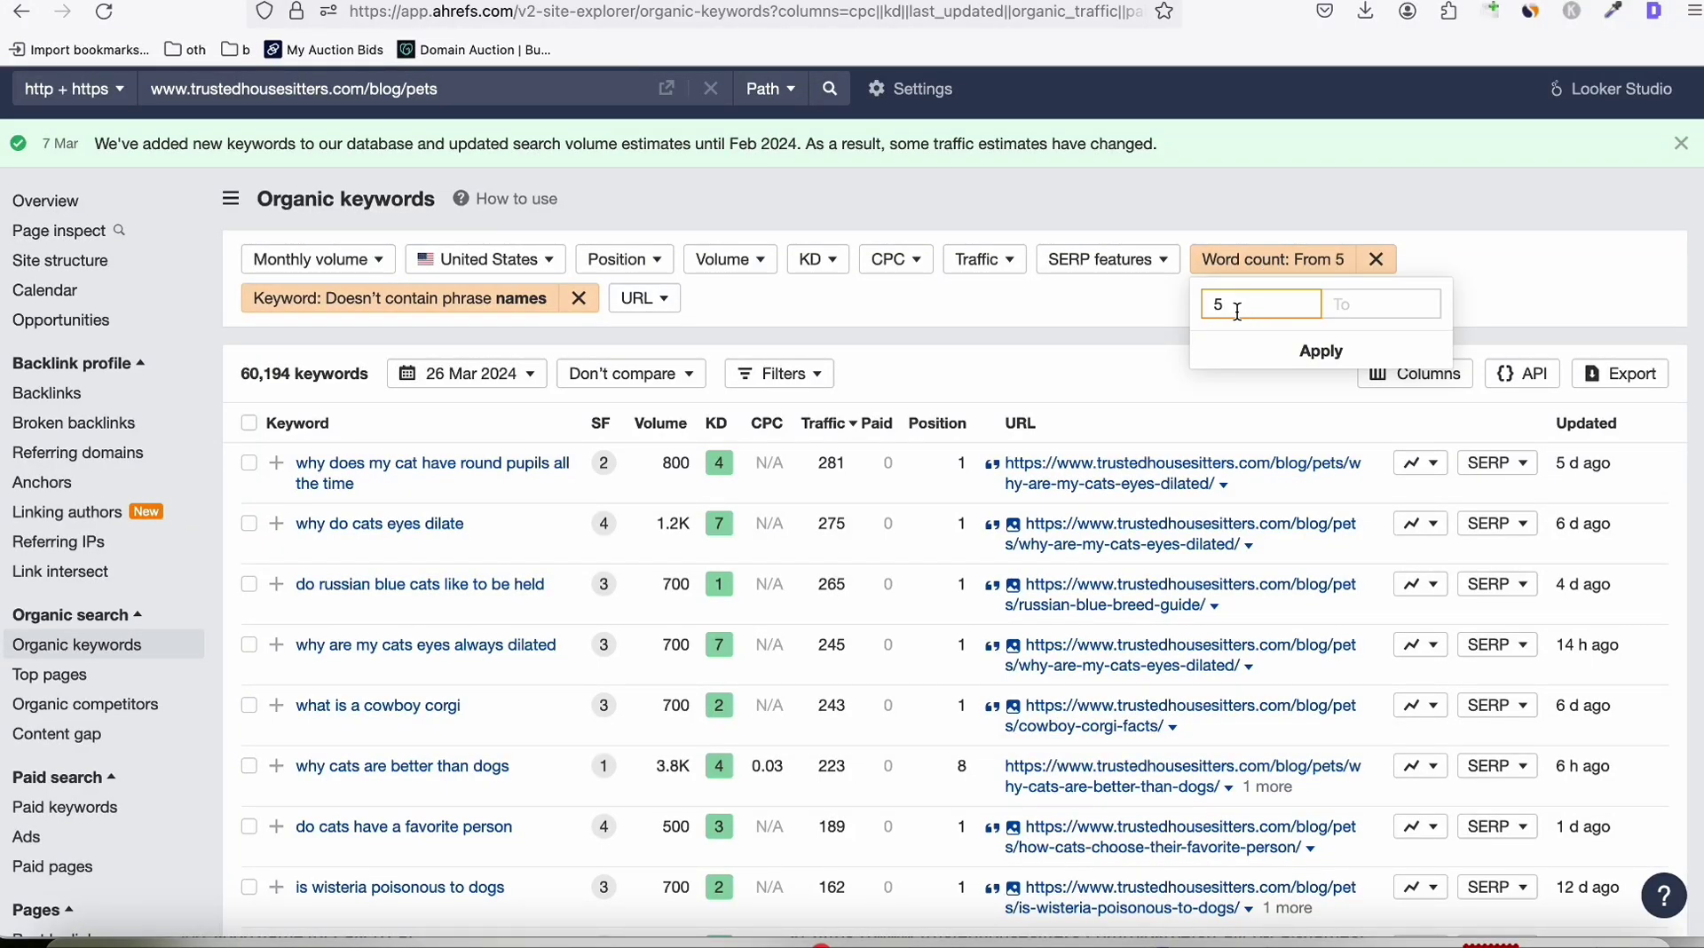
click(1049, 318)
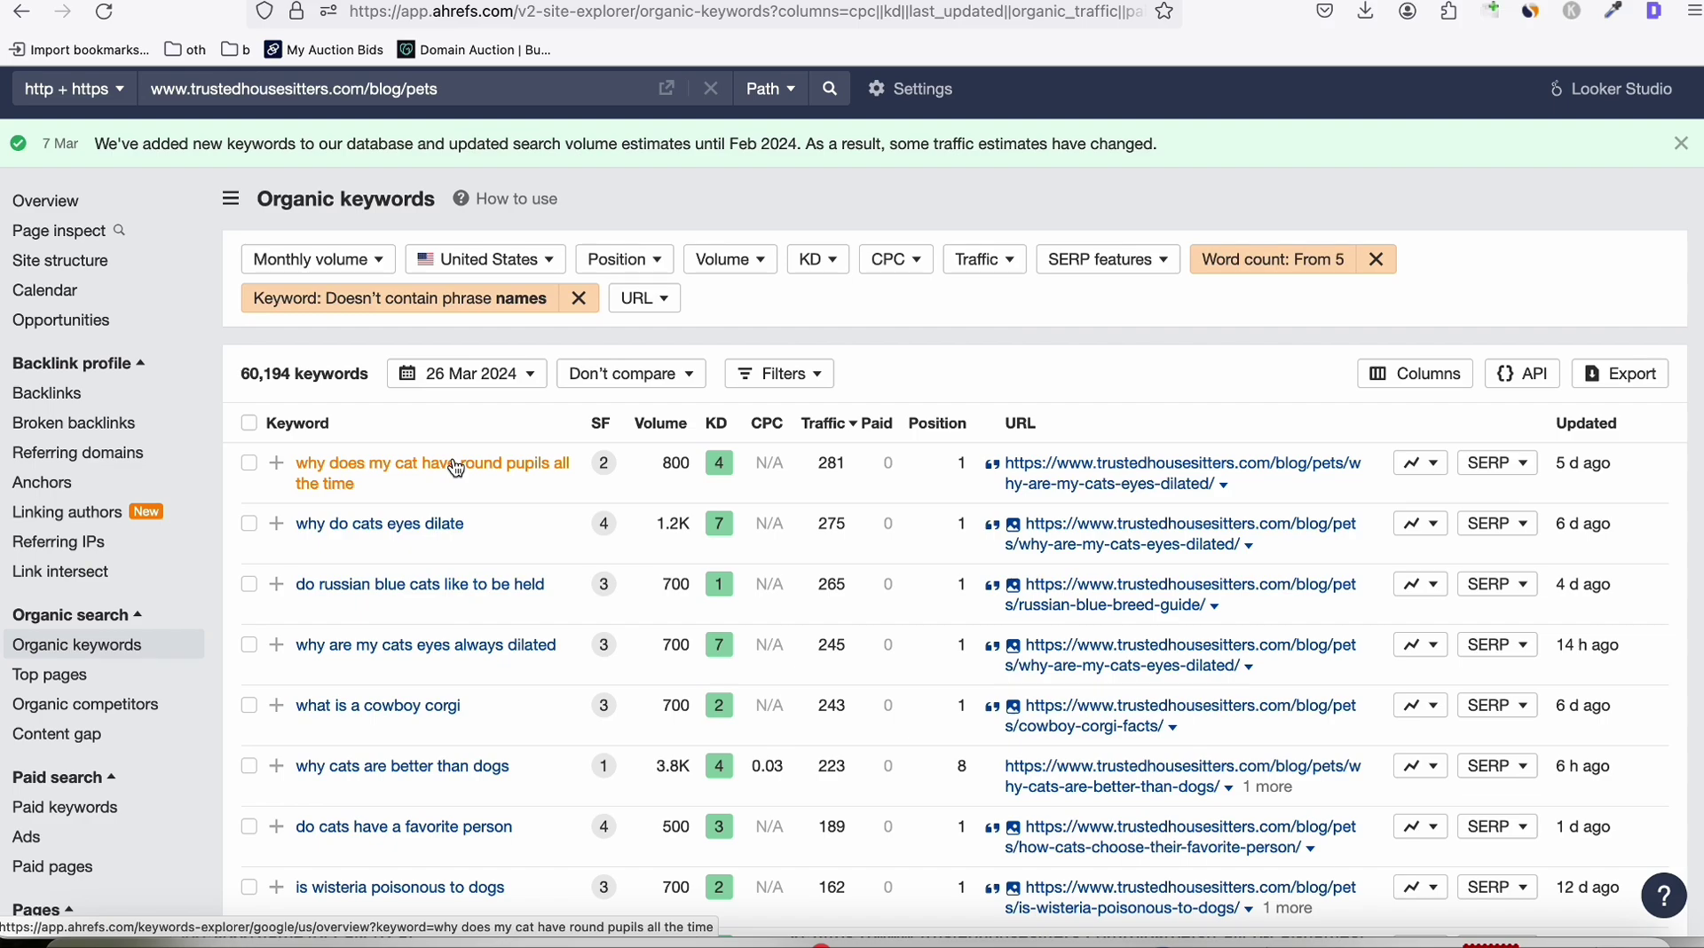
Step: Switch to the ChatGPT conversation and compare the original pet keywords with the modified blog titles
key(ctrl+Tab)
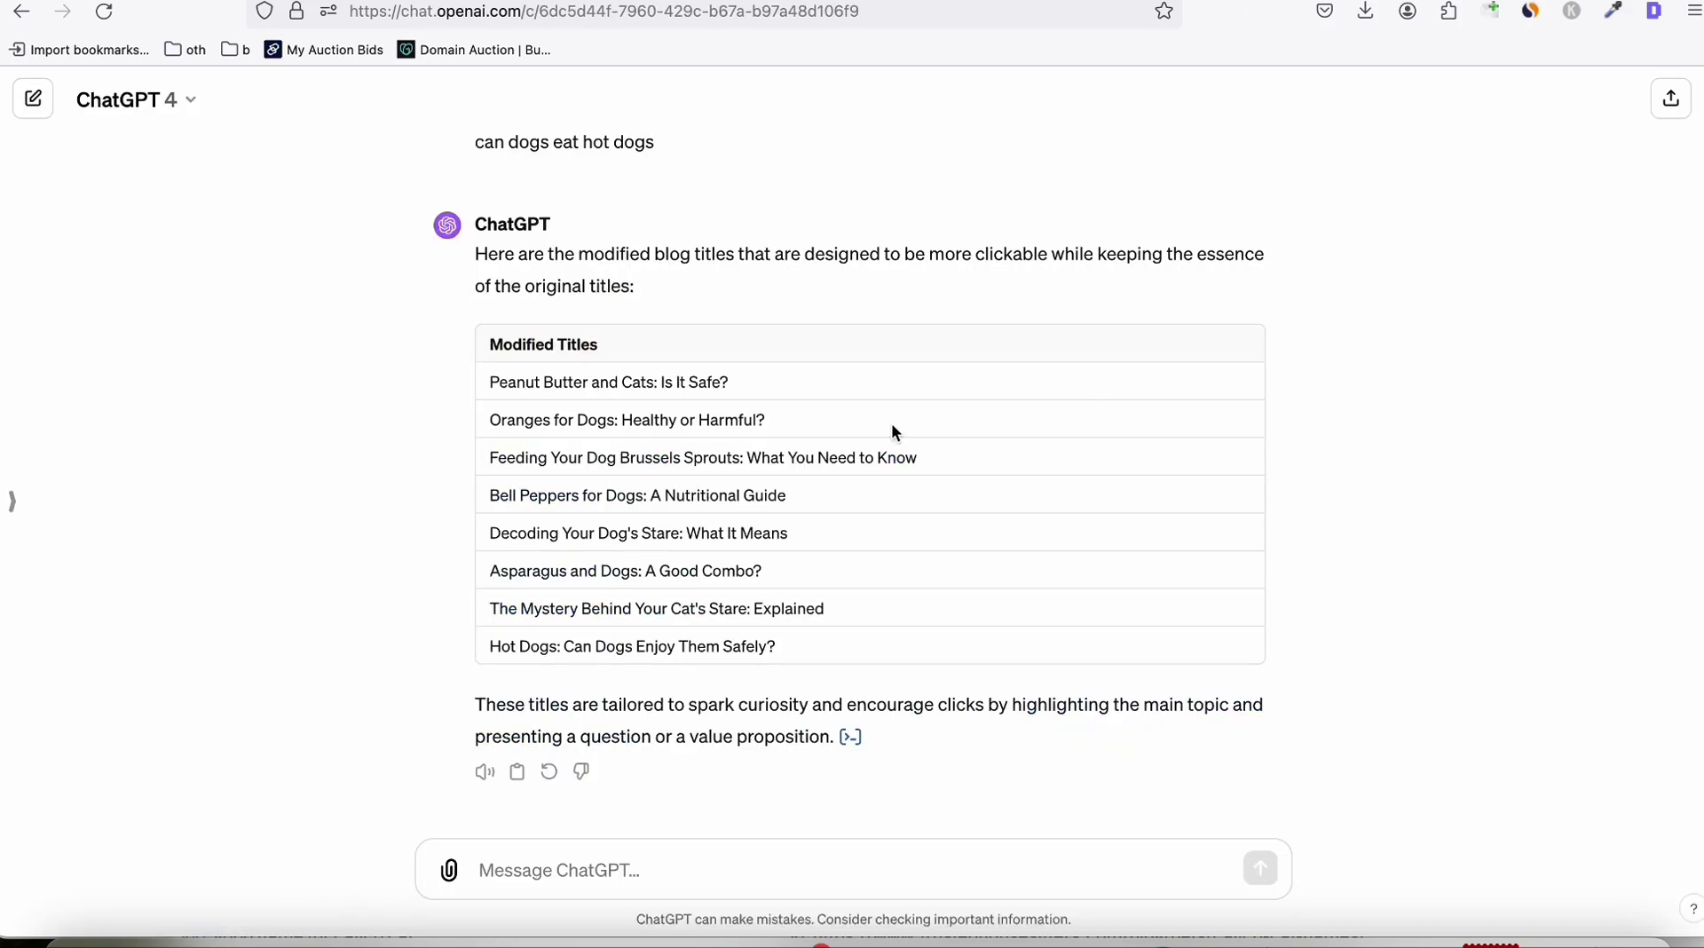
drag(652, 419, 682, 423)
scroll(773, 426, up, 5)
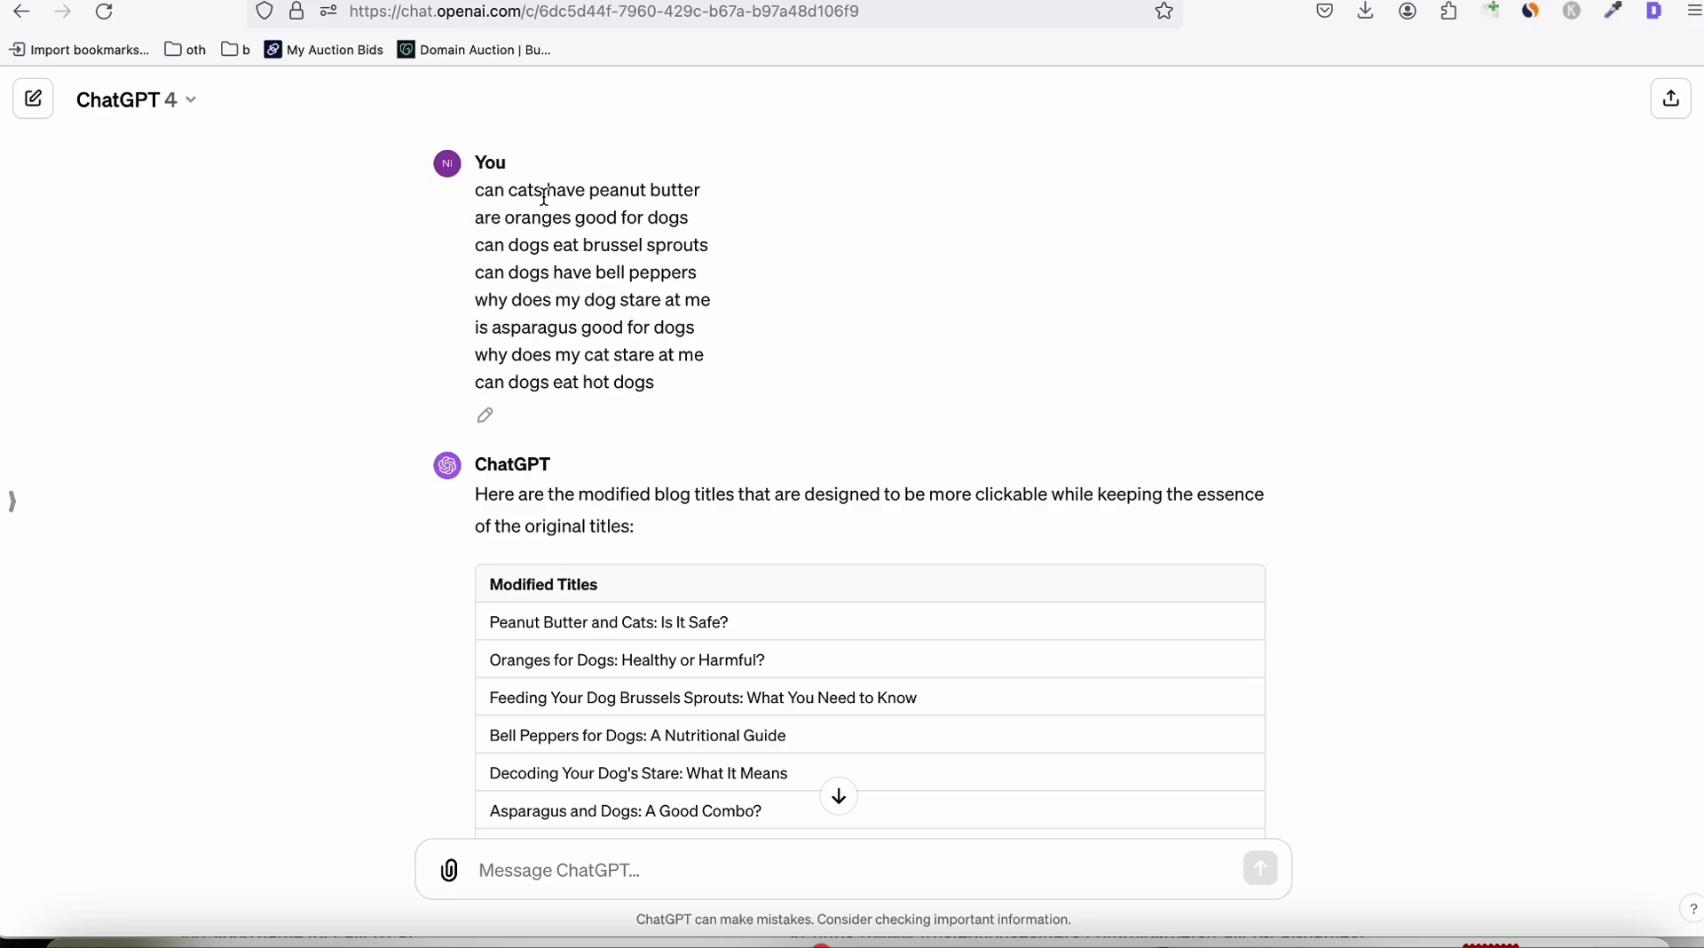
scroll(609, 411, down, 2)
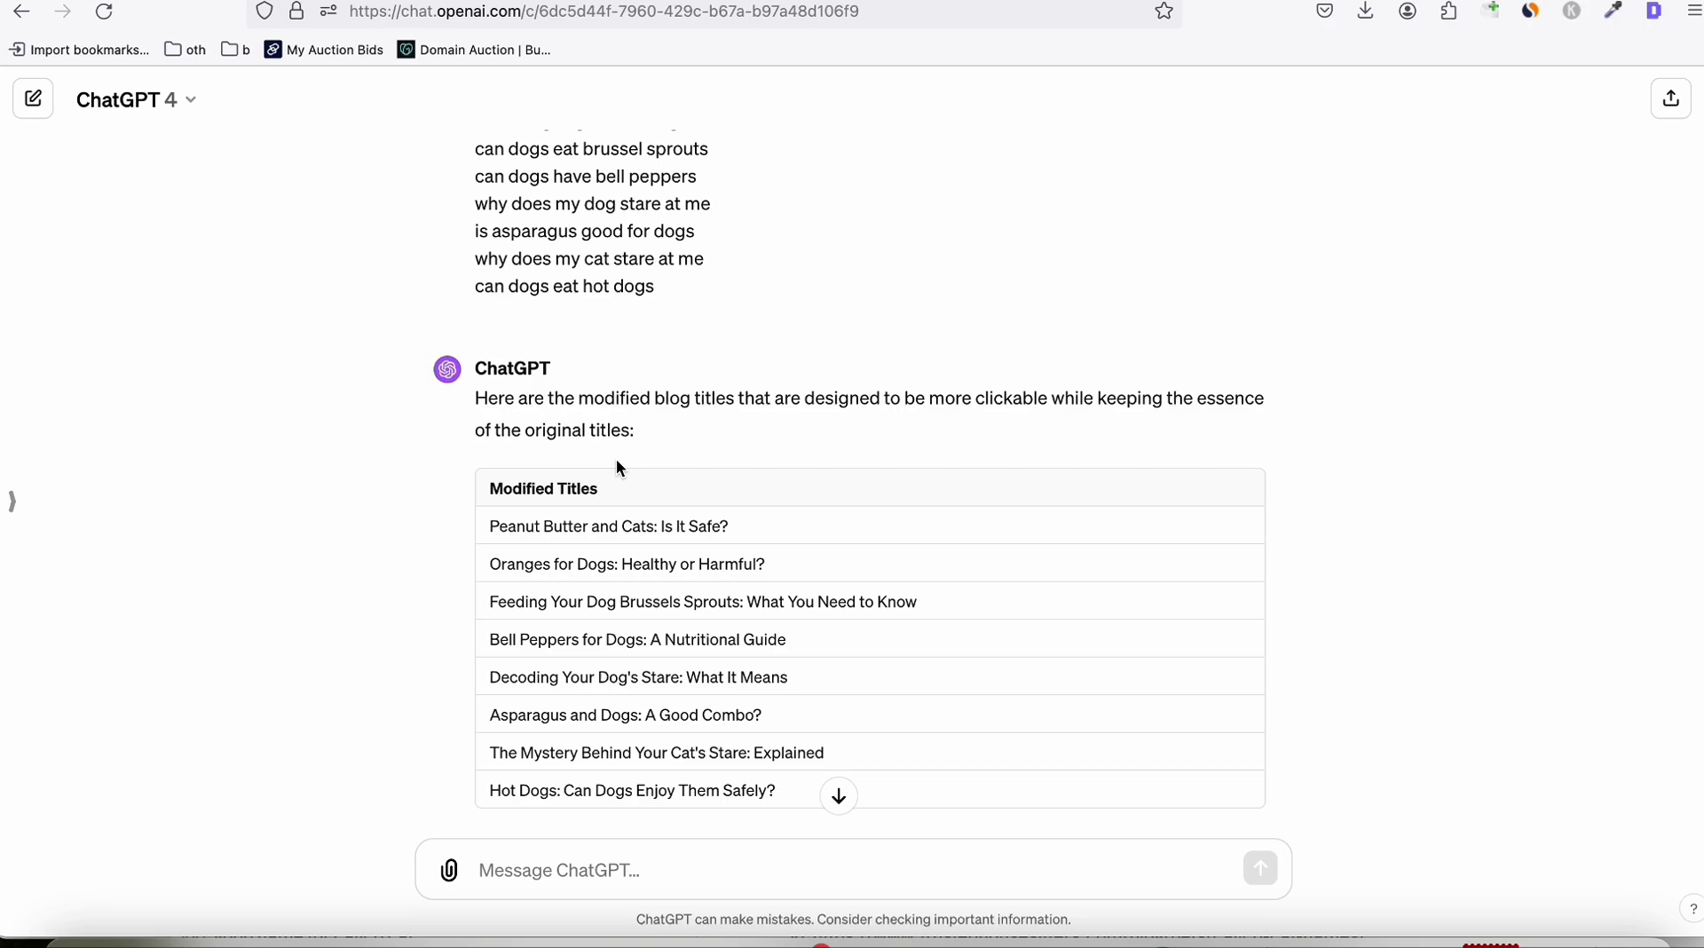
triple_click(698, 527)
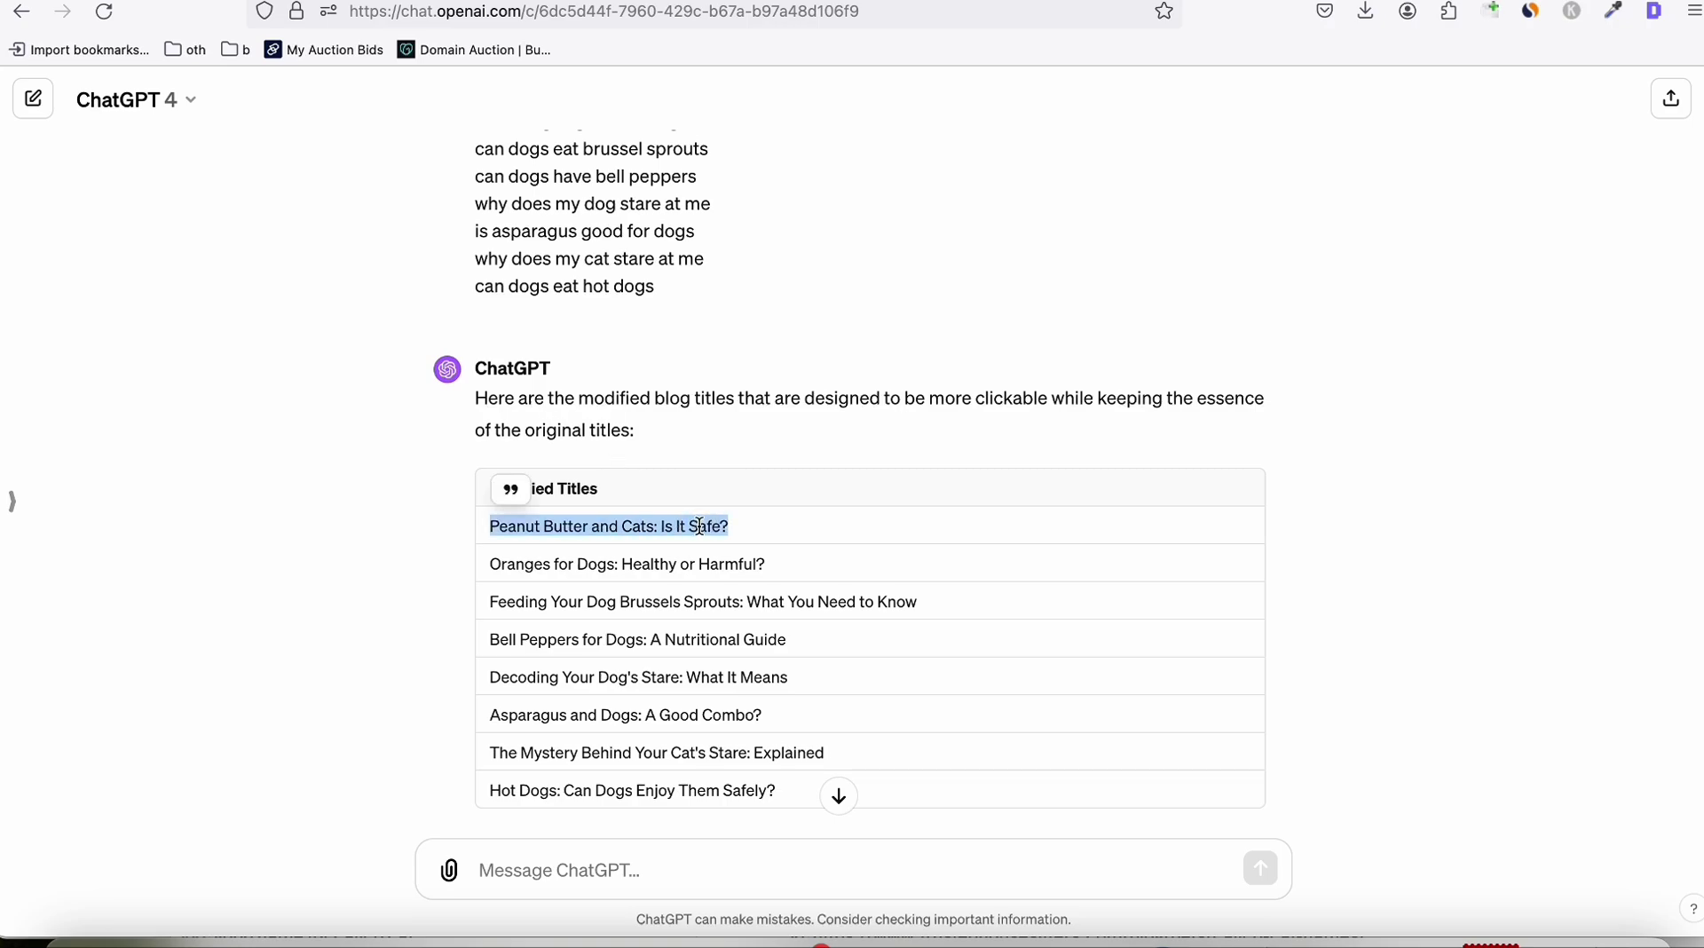
click(590, 560)
scroll(590, 560, up, 2)
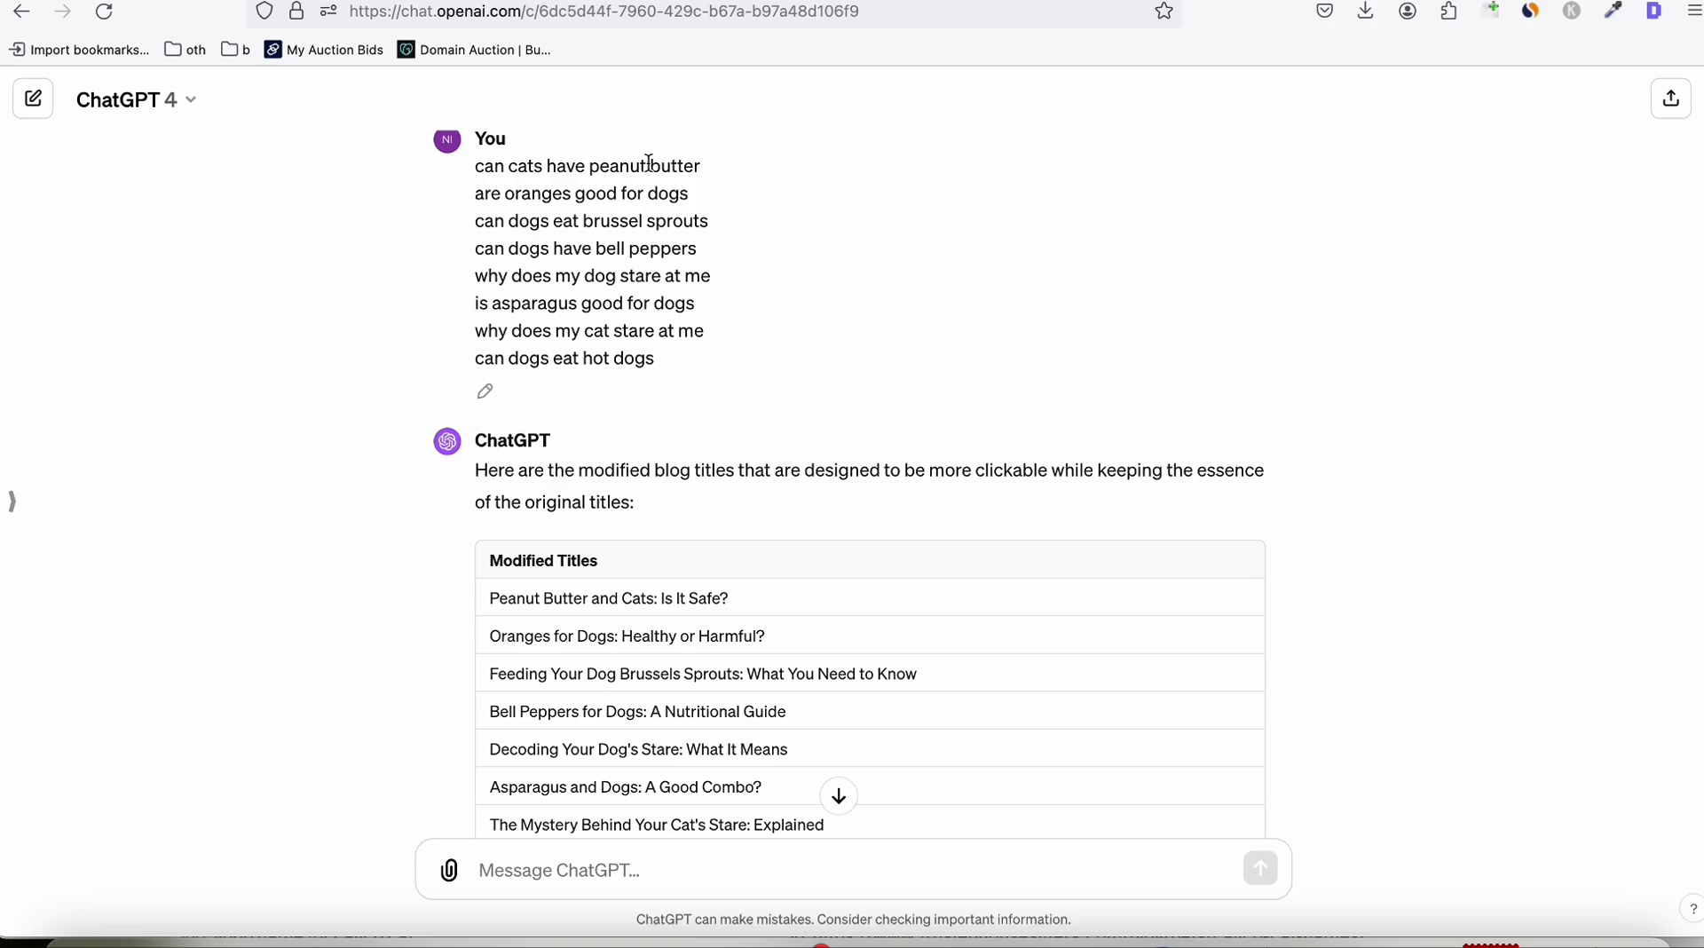
double_click(648, 164)
click(652, 167)
scroll(710, 470, down, 1)
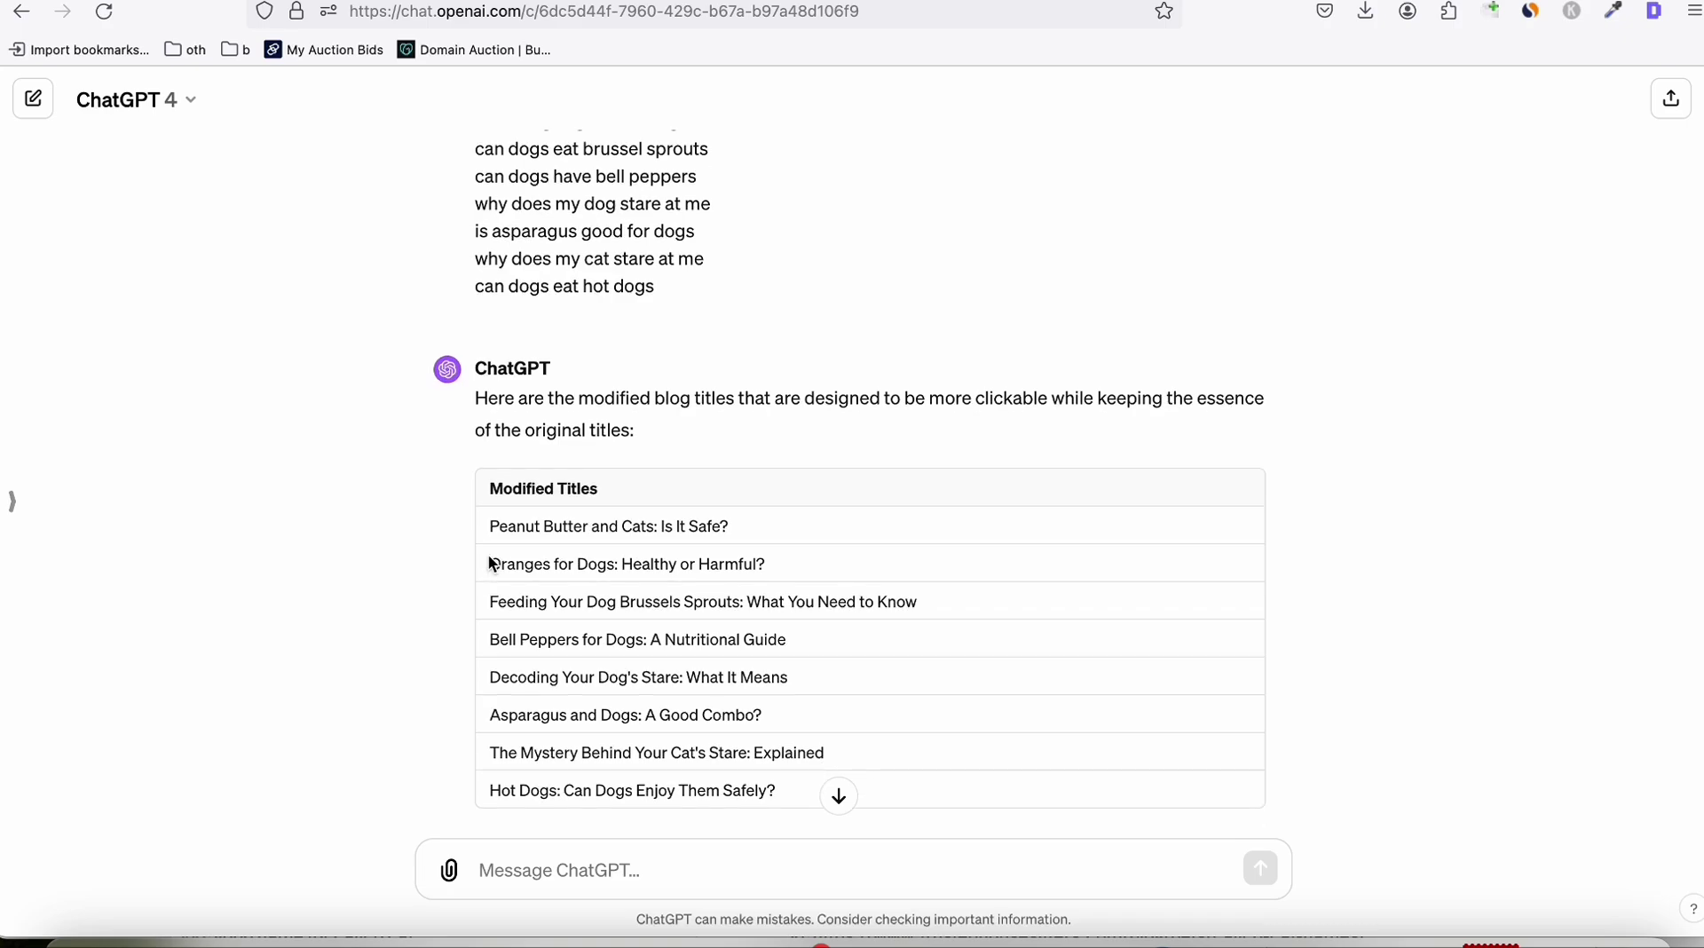
Step: Check the bulk article page of Article AI Generator, and return to the Excel keyword list to select cell A2
key(ctrl+Tab)
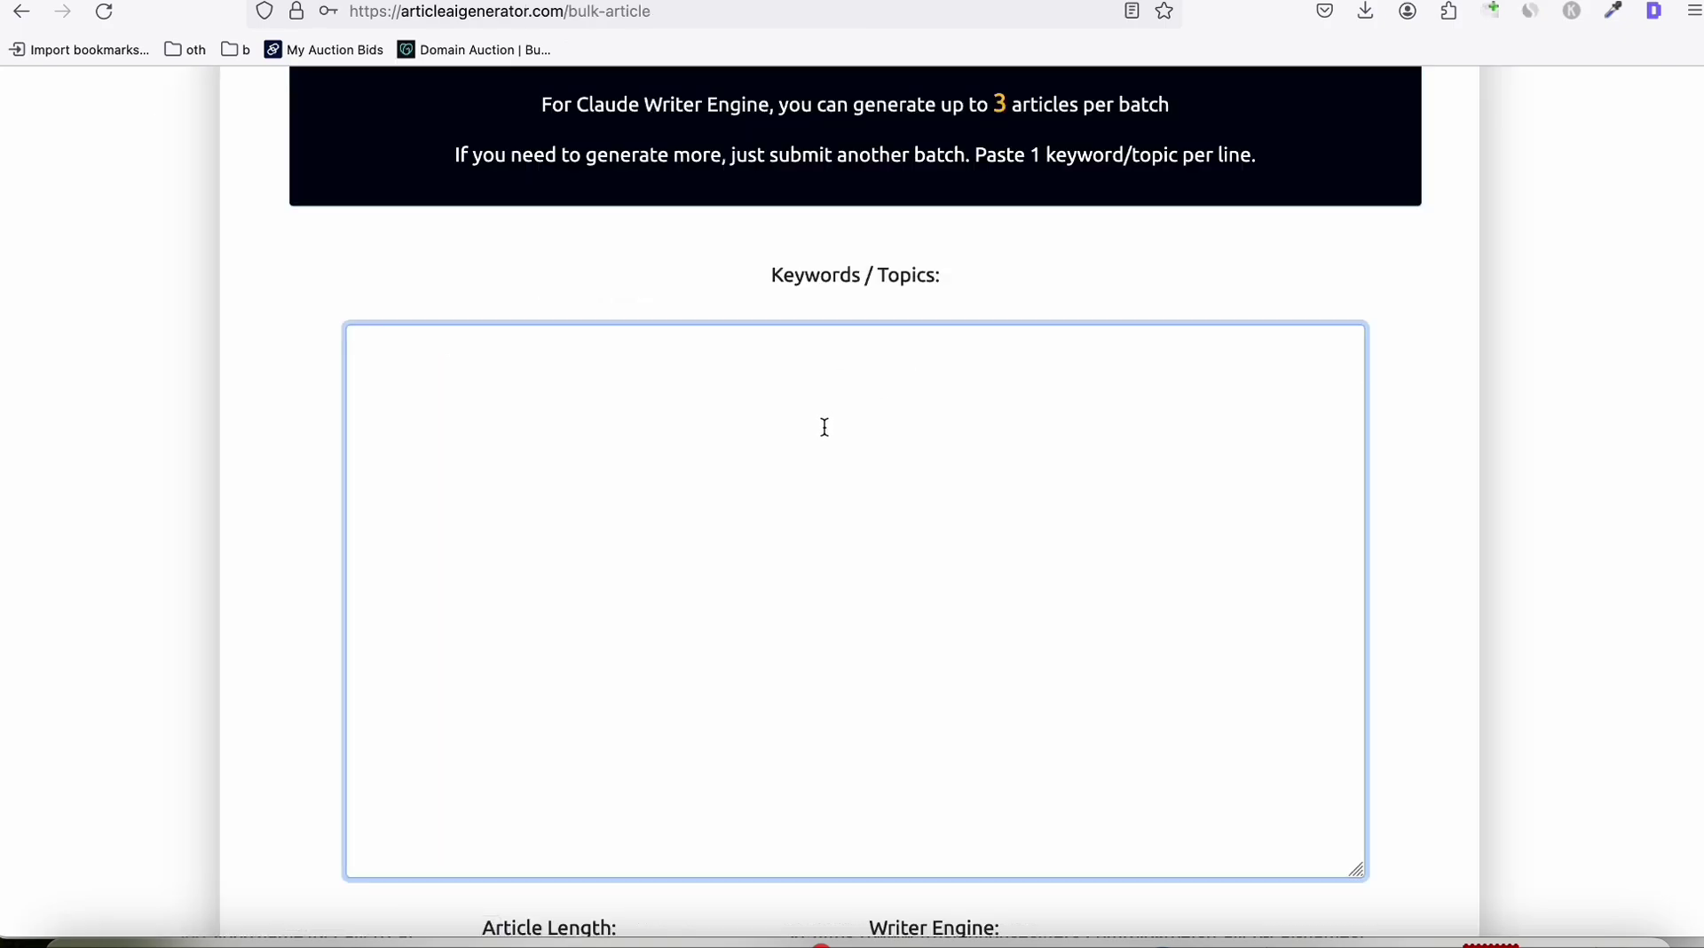
scroll(840, 467, up, 10)
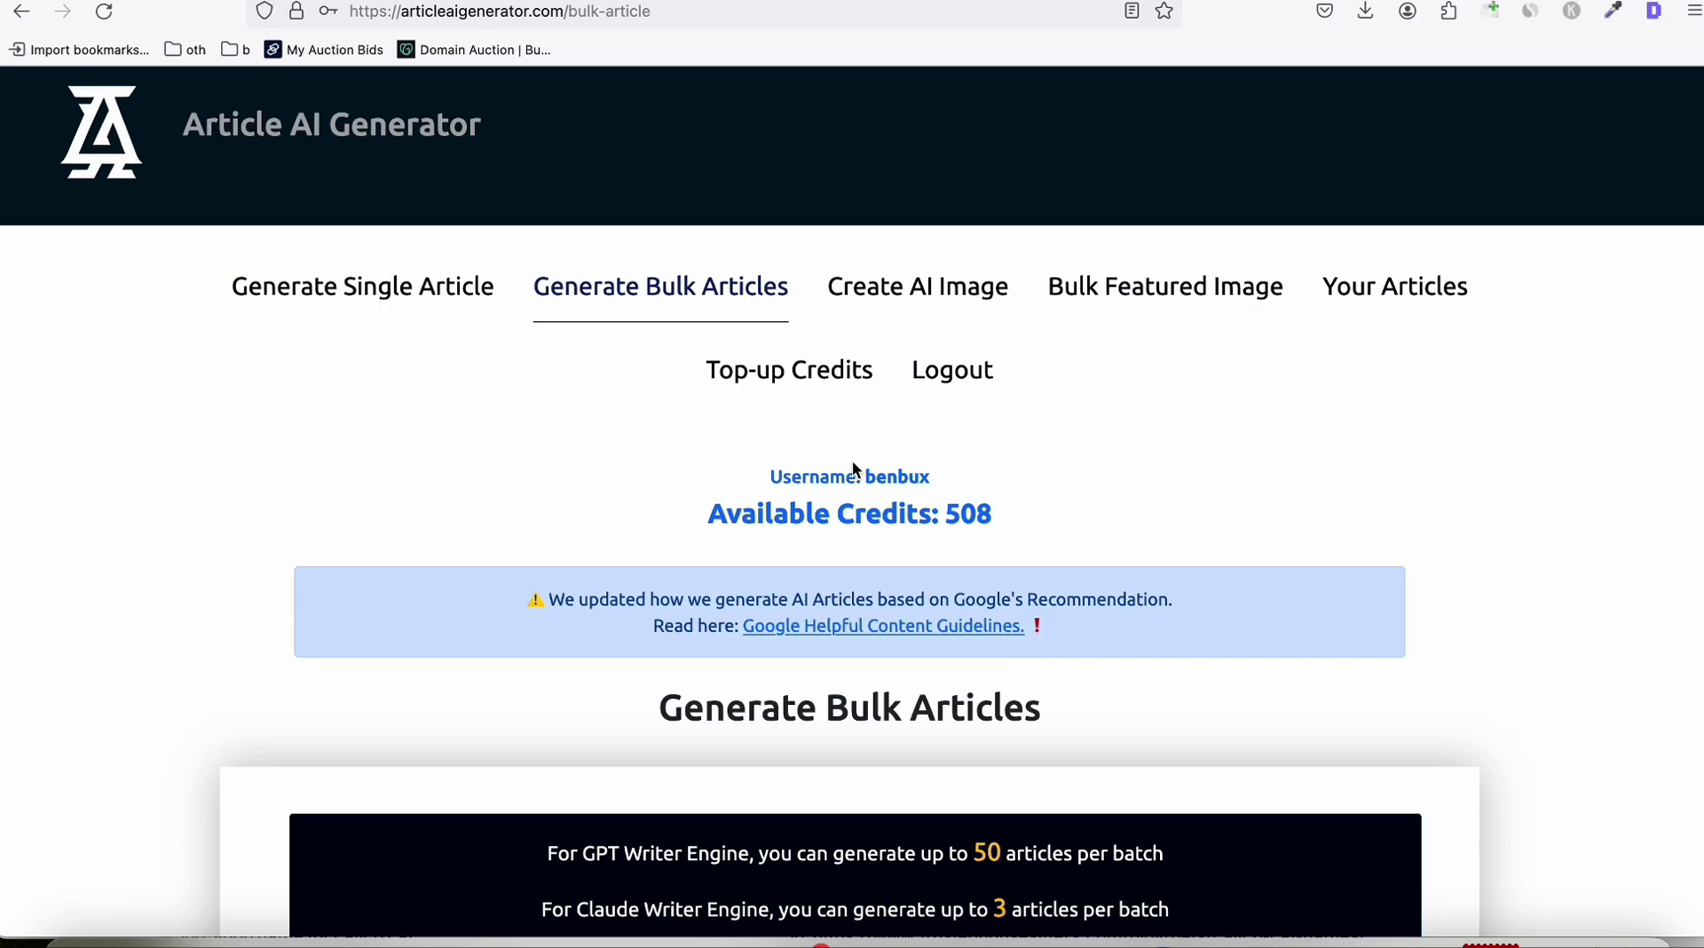
click(1350, 913)
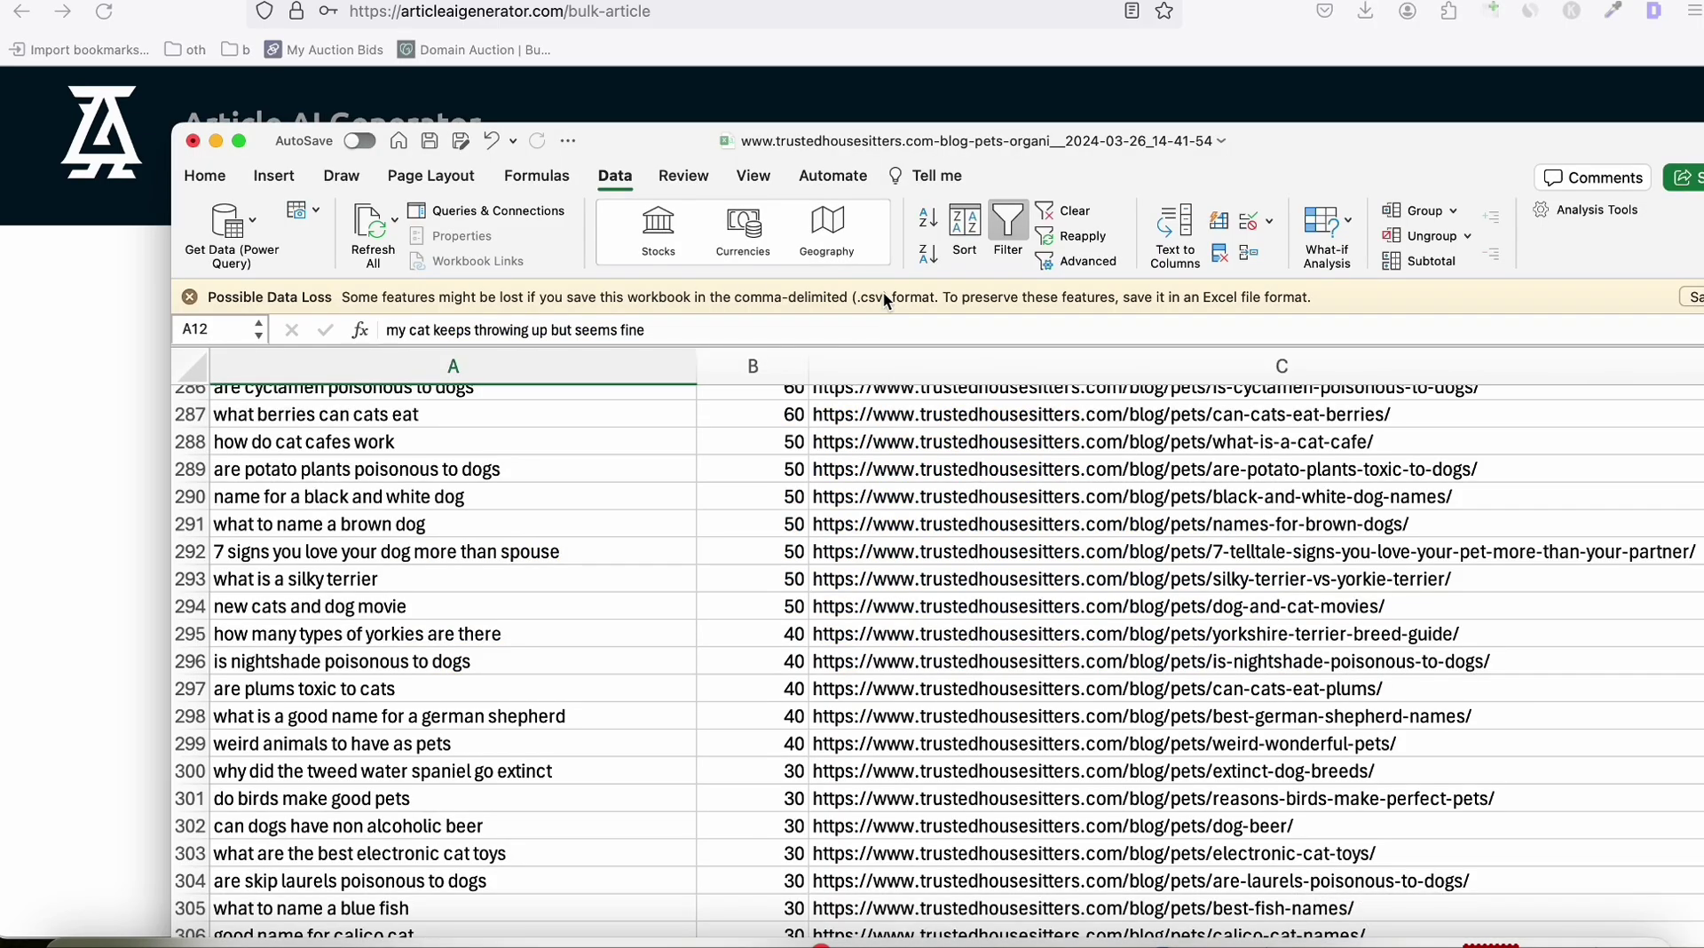
scroll(453, 568, up, 7)
scroll(453, 569, up, 20)
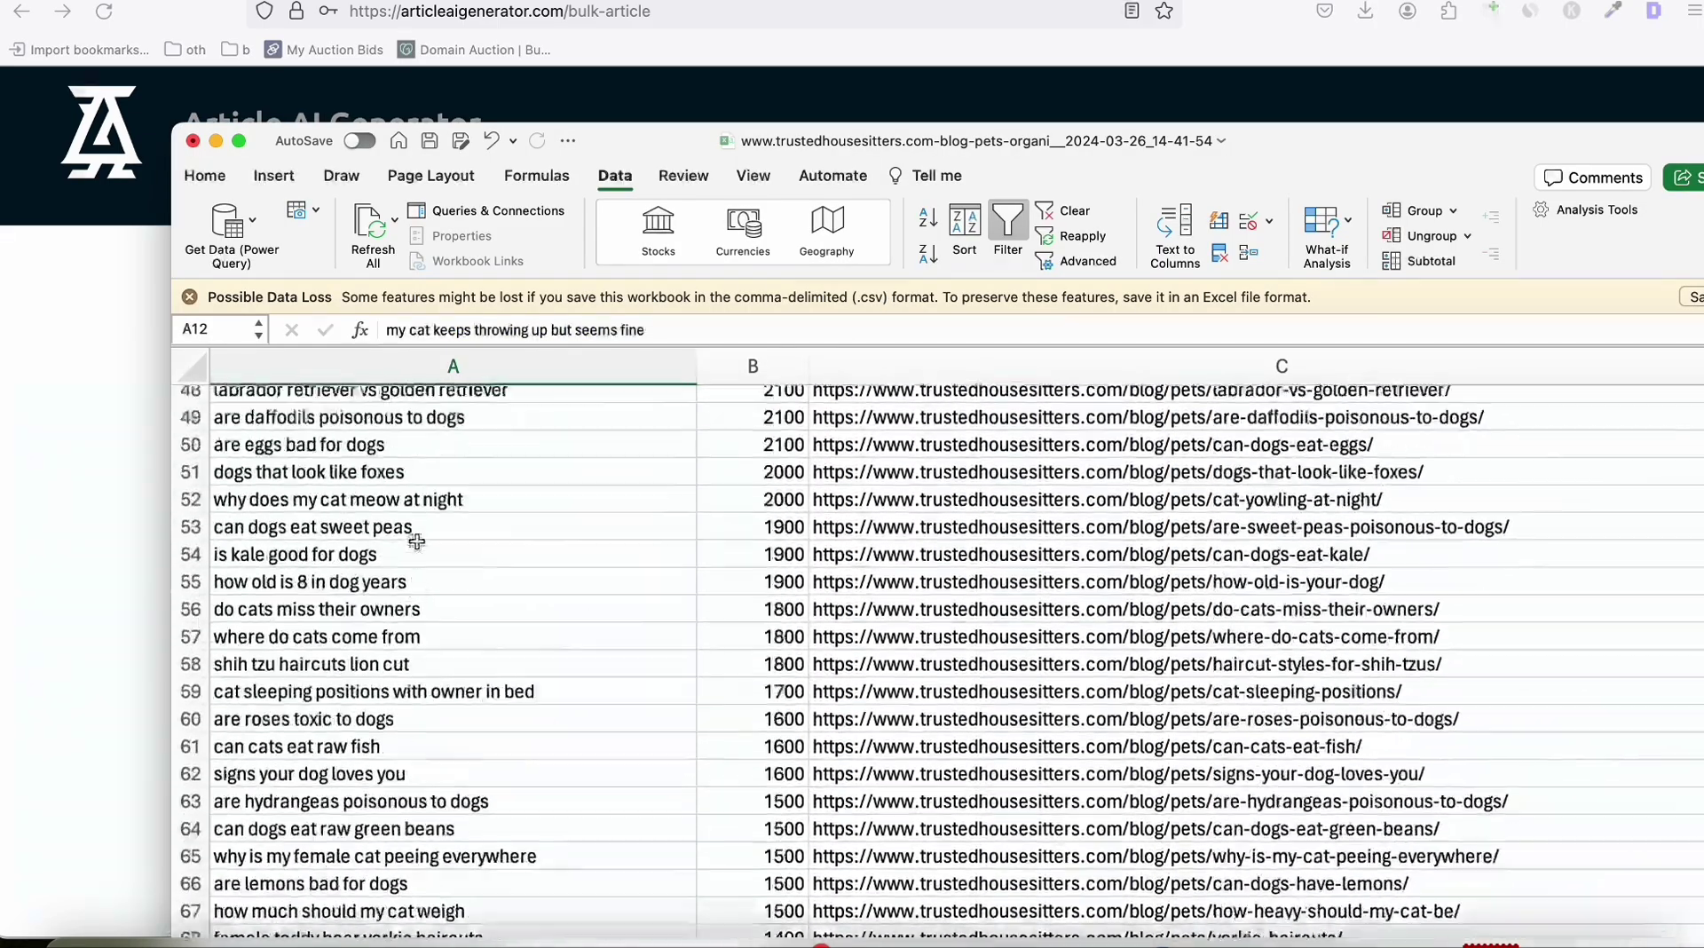
scroll(417, 541, up, 7)
click(418, 417)
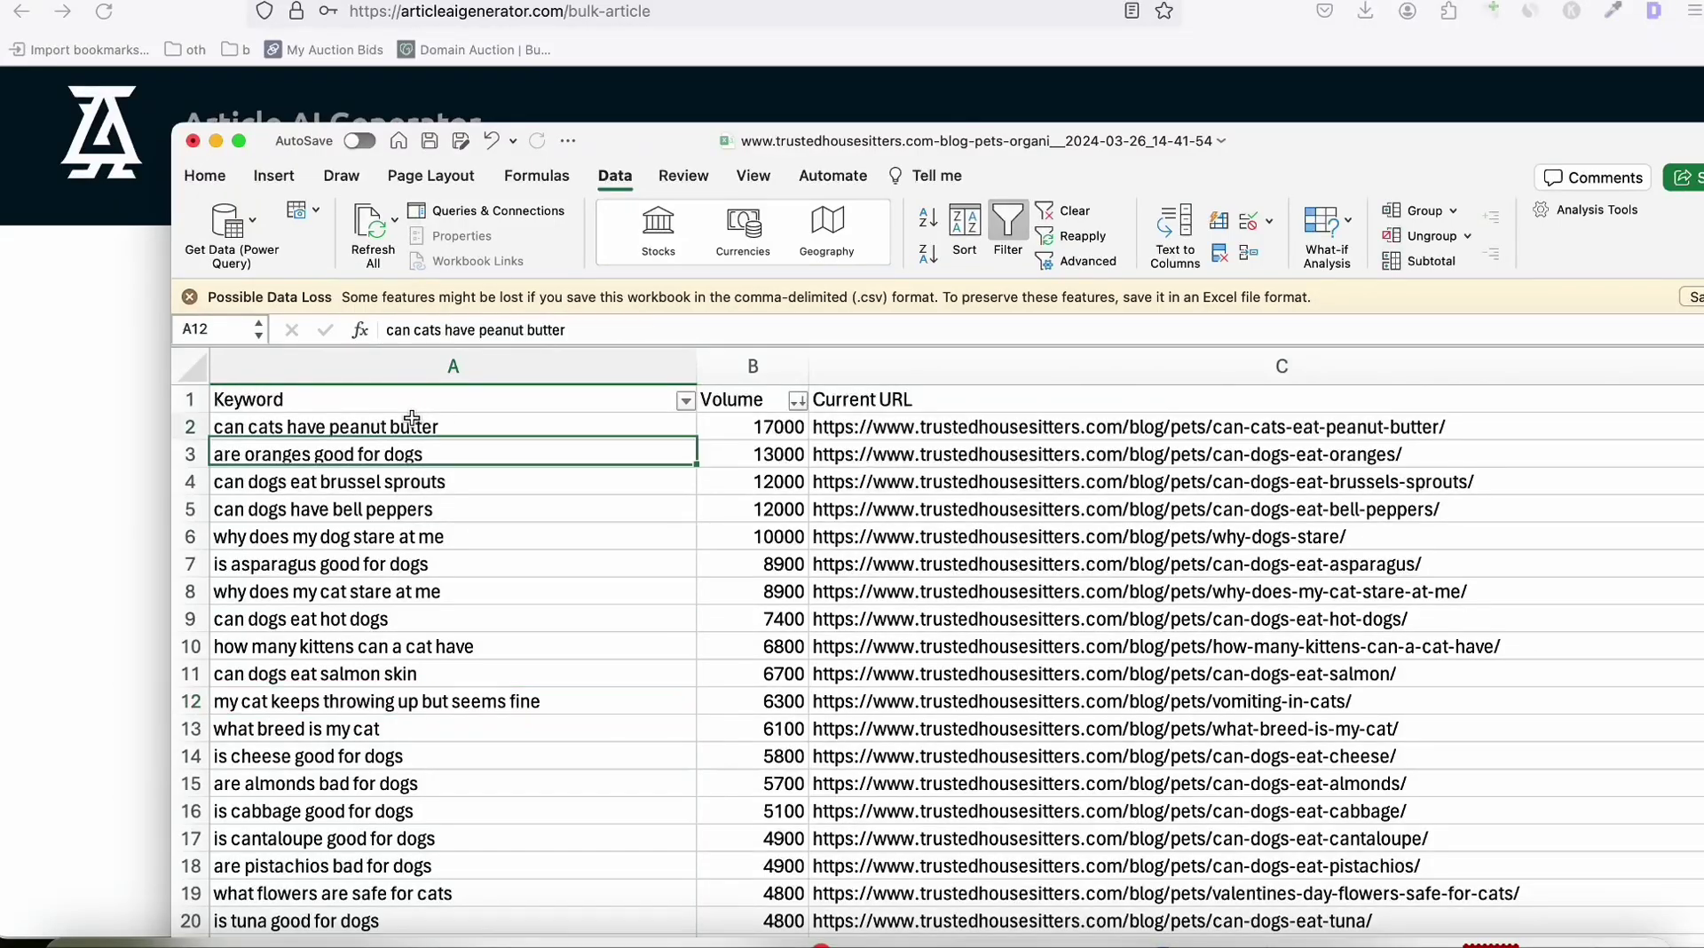
drag(624, 152, 572, 64)
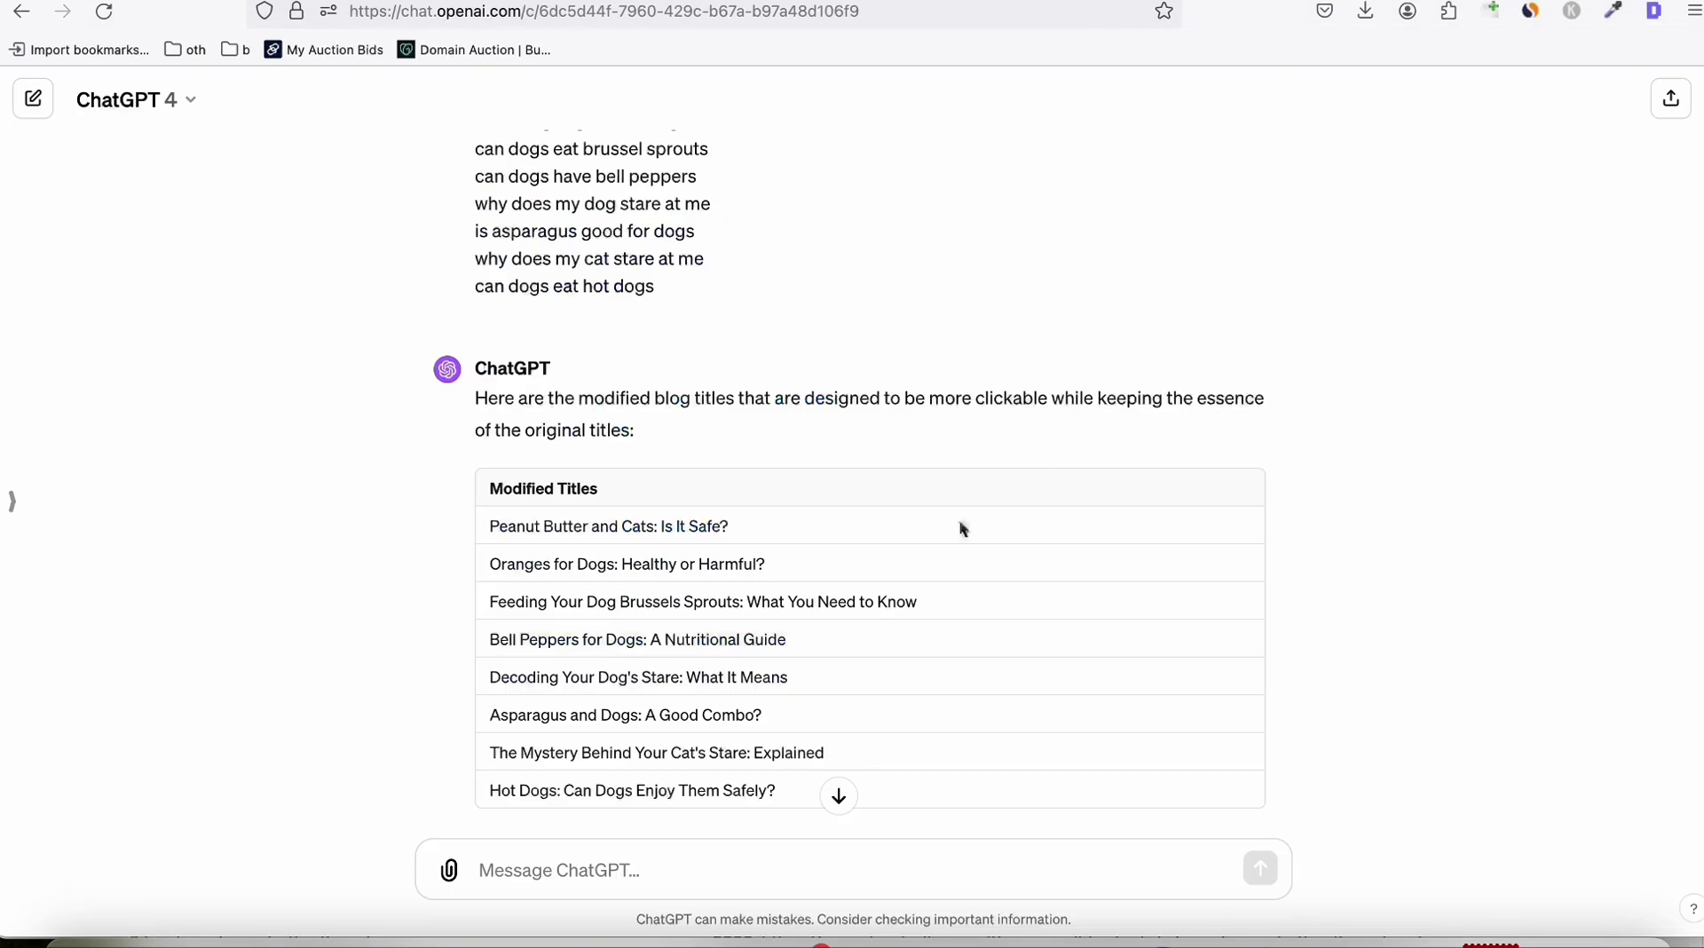
Step: Copy the 50 keywords in cells A2 to A51 of the Excel keyword list
scroll(959, 525, down, 2)
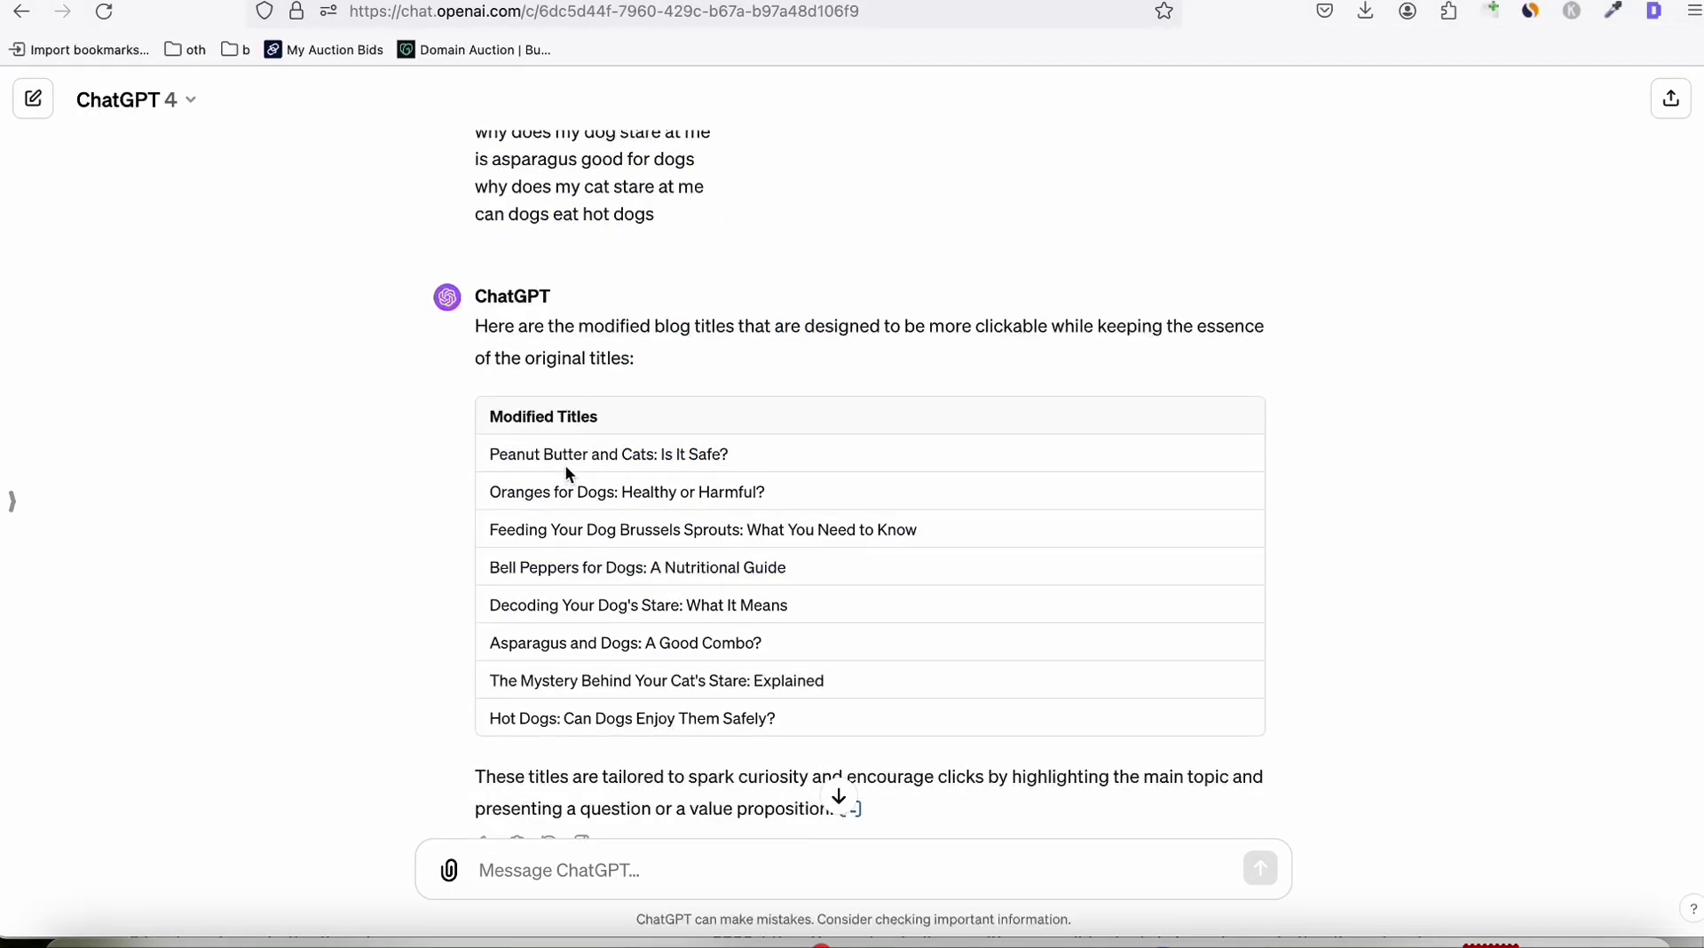
scroll(566, 467, down, 1)
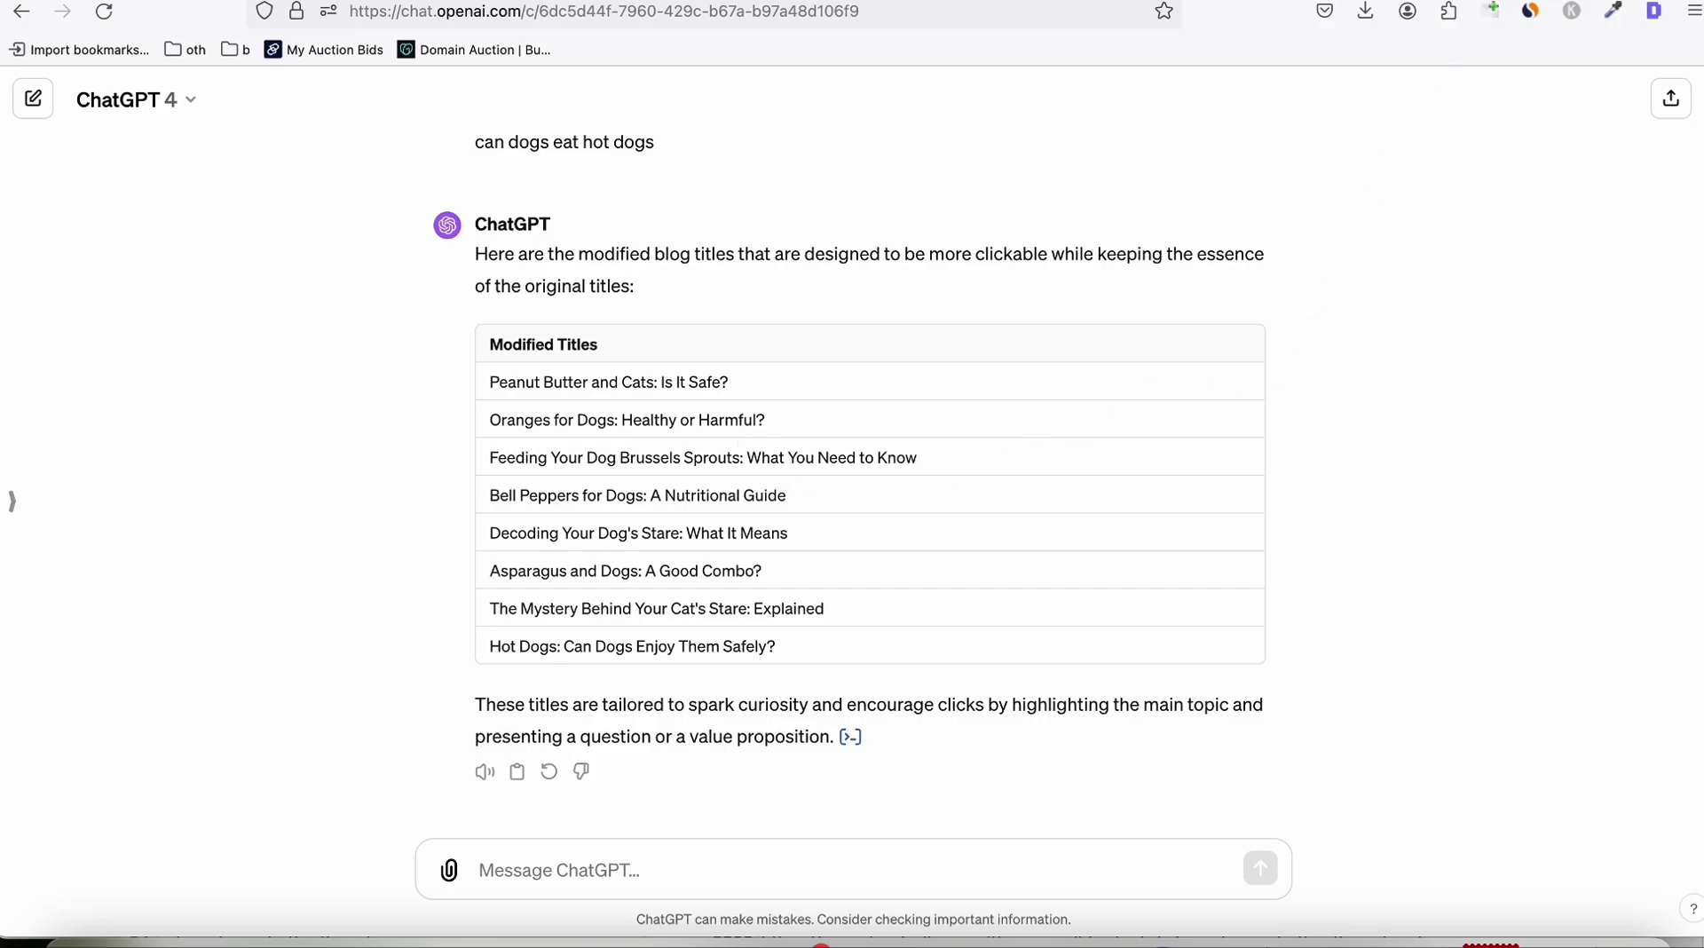
click(1390, 941)
scroll(353, 446, down, 10)
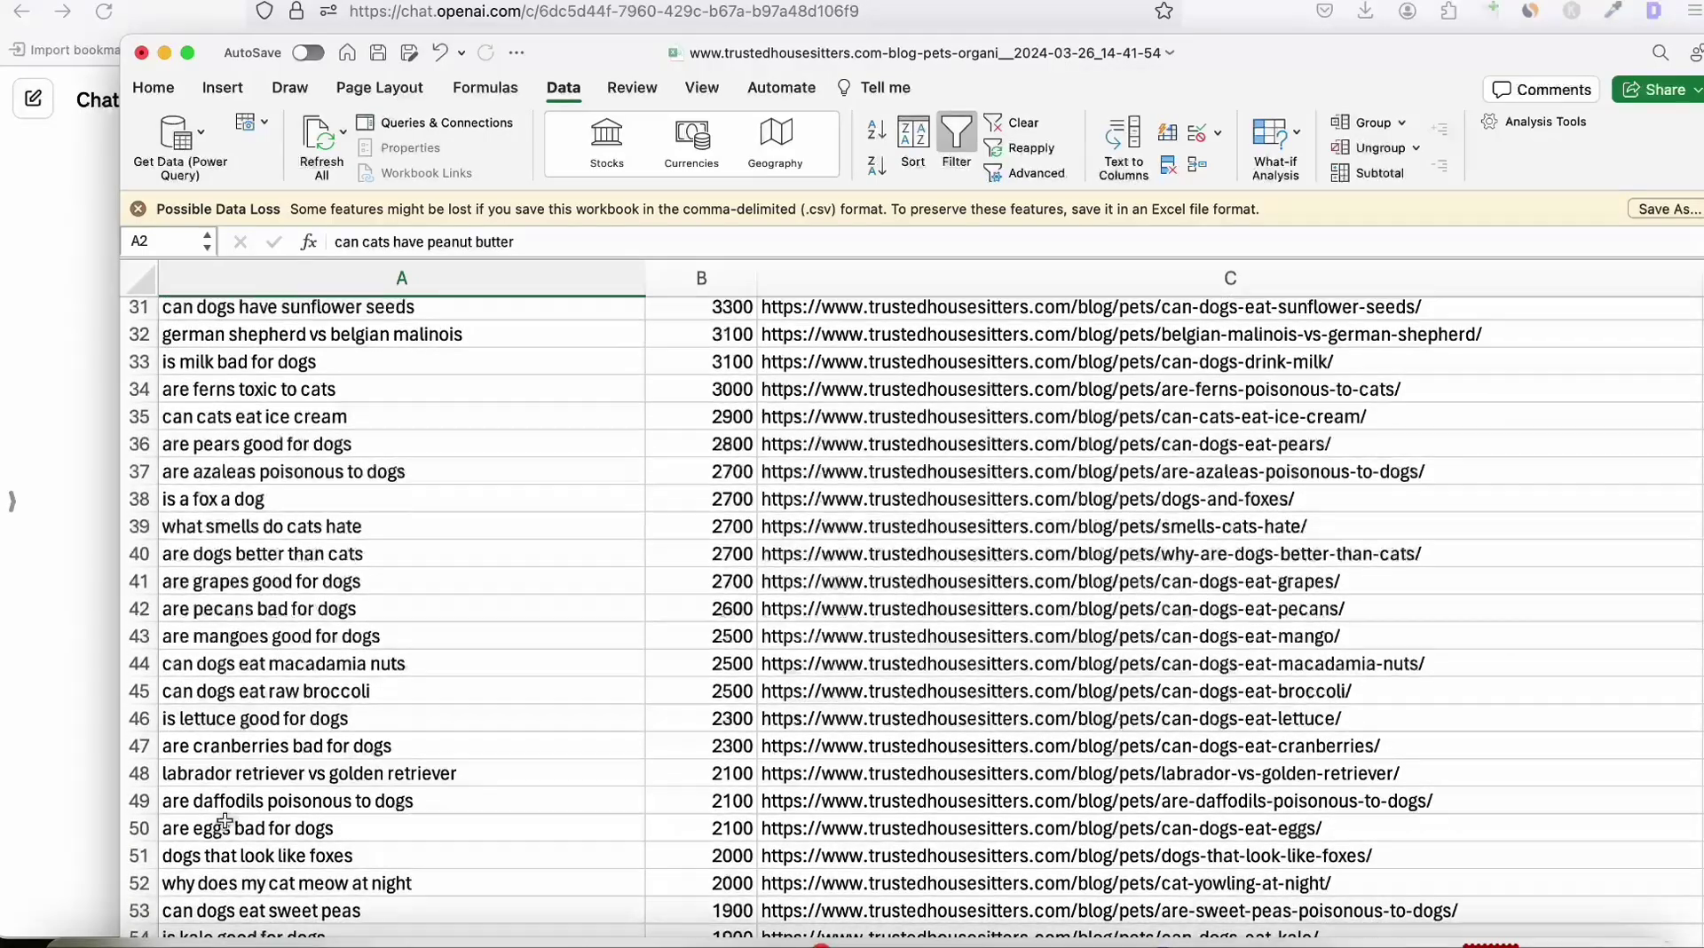
key(ctrl+space)
scroll(452, 654, up, 3)
key(super+c)
scroll(453, 655, up, 10)
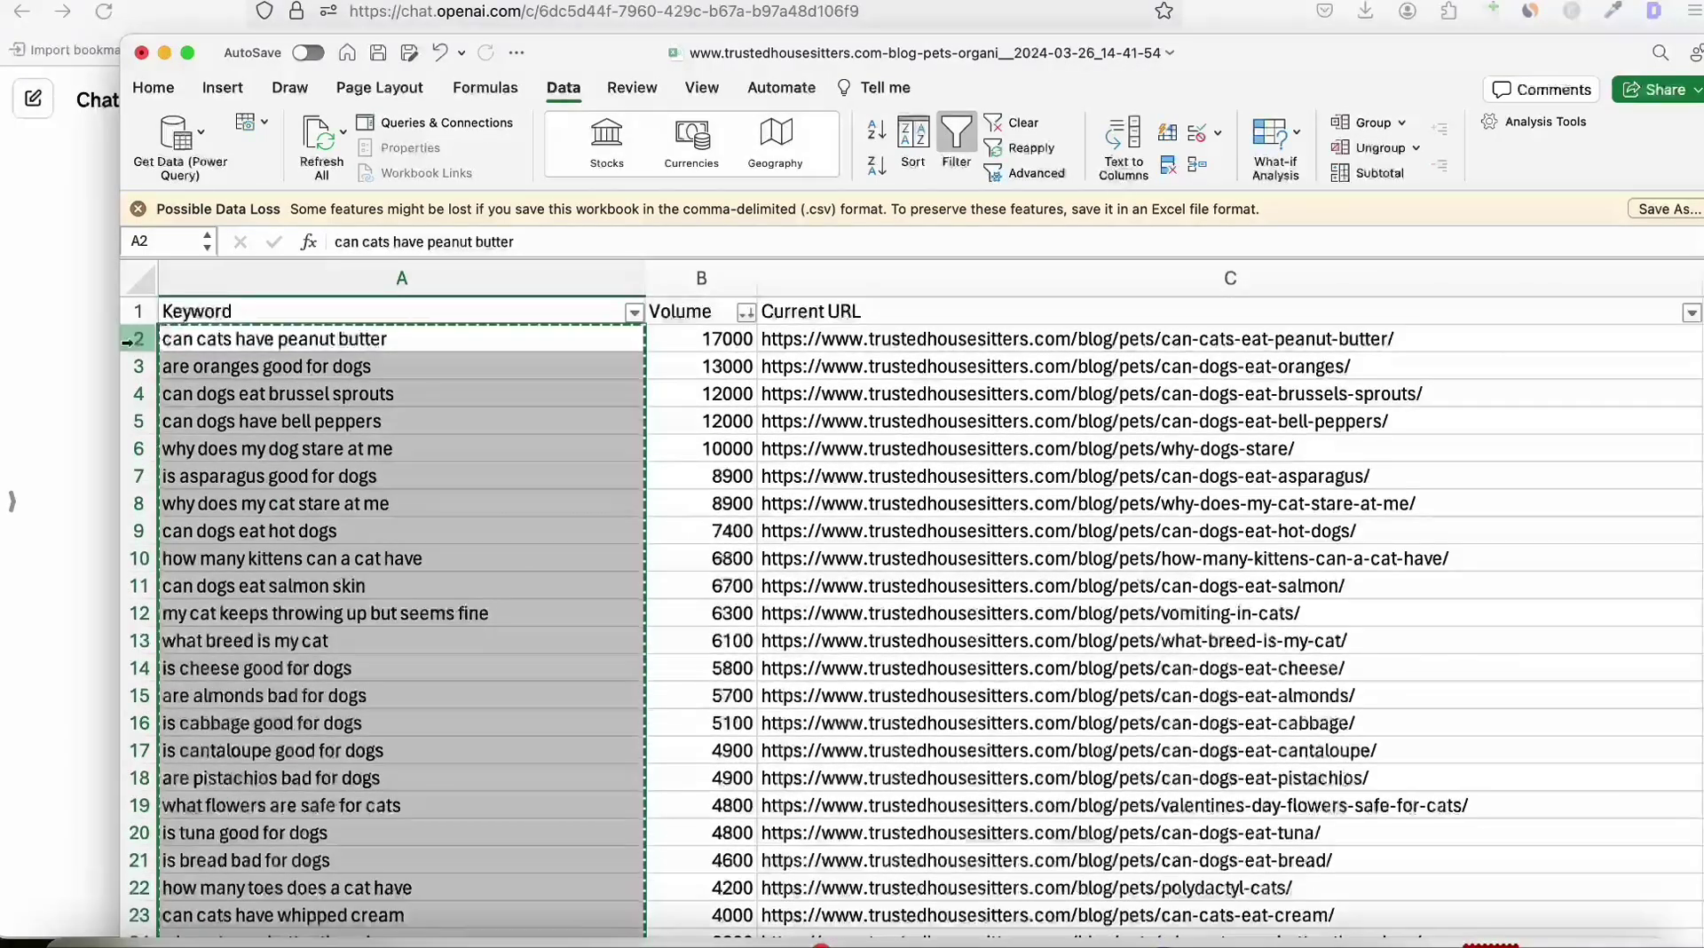
Step: Switch to Article AI Generator and paste the copied keywords into the Keywords / Topics field of the bulk article form
click(67, 320)
key(ctrl+Tab)
scroll(819, 429, down, 10)
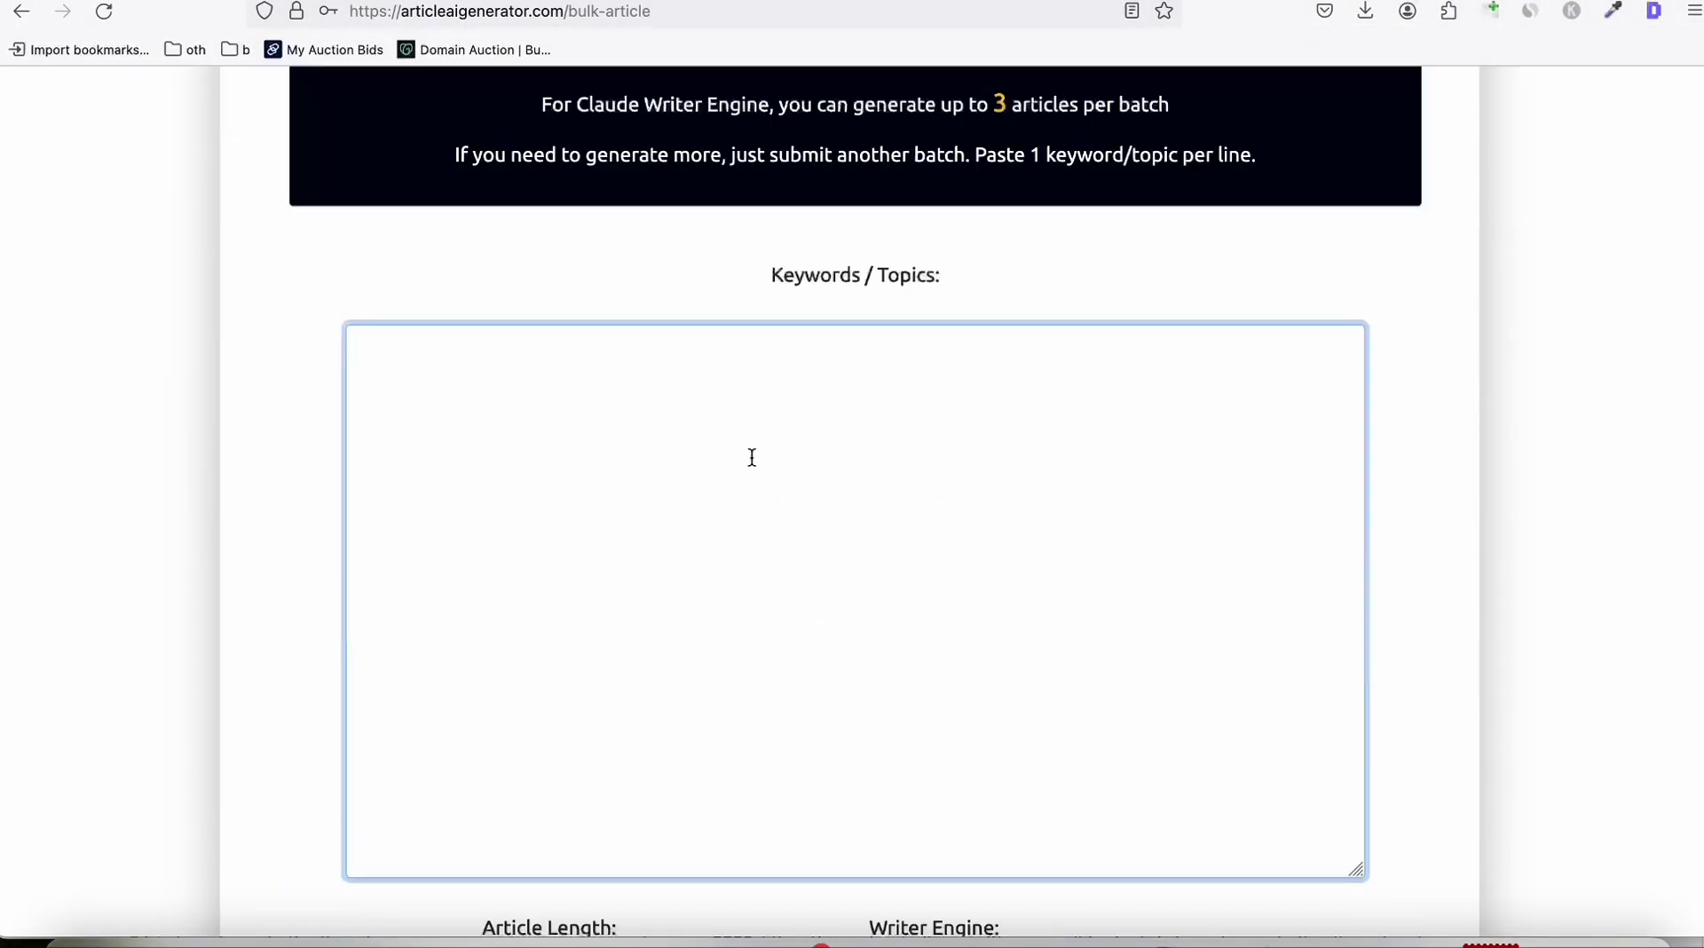
click(590, 524)
key(super+v)
key(ctrl+Tab)
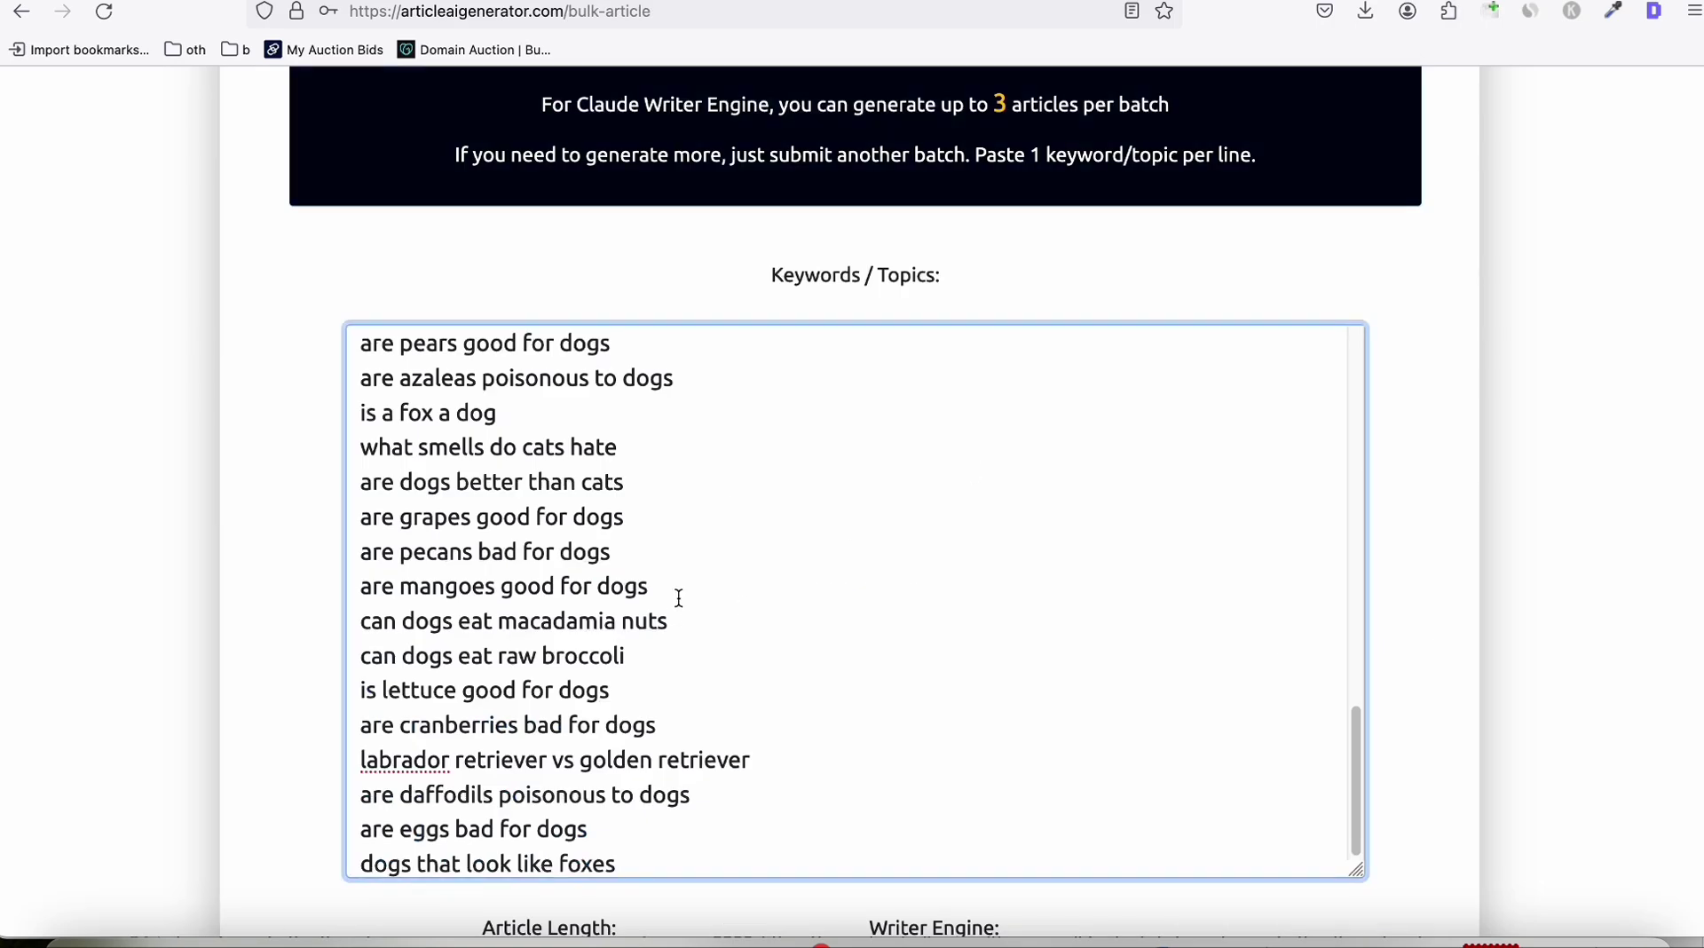
scroll(1441, 391, down, 6)
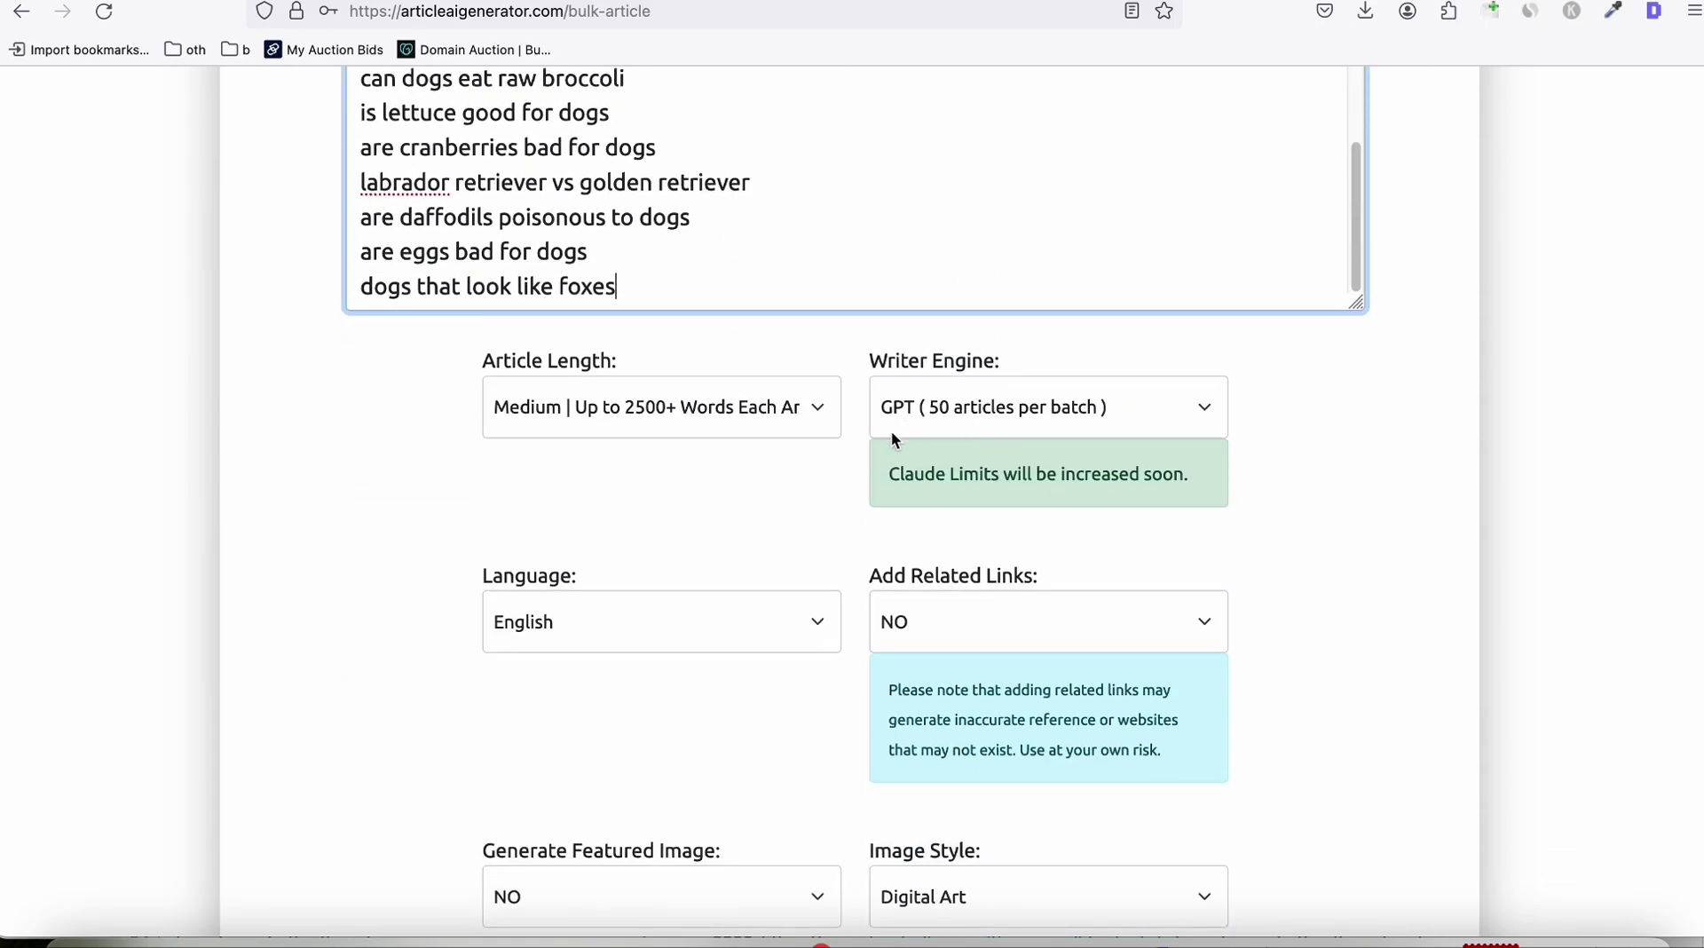
Step: Turn on featured image generation (YES | 1 Credit) for the bulk articles and set the image style to Enhance
scroll(892, 433, down, 2)
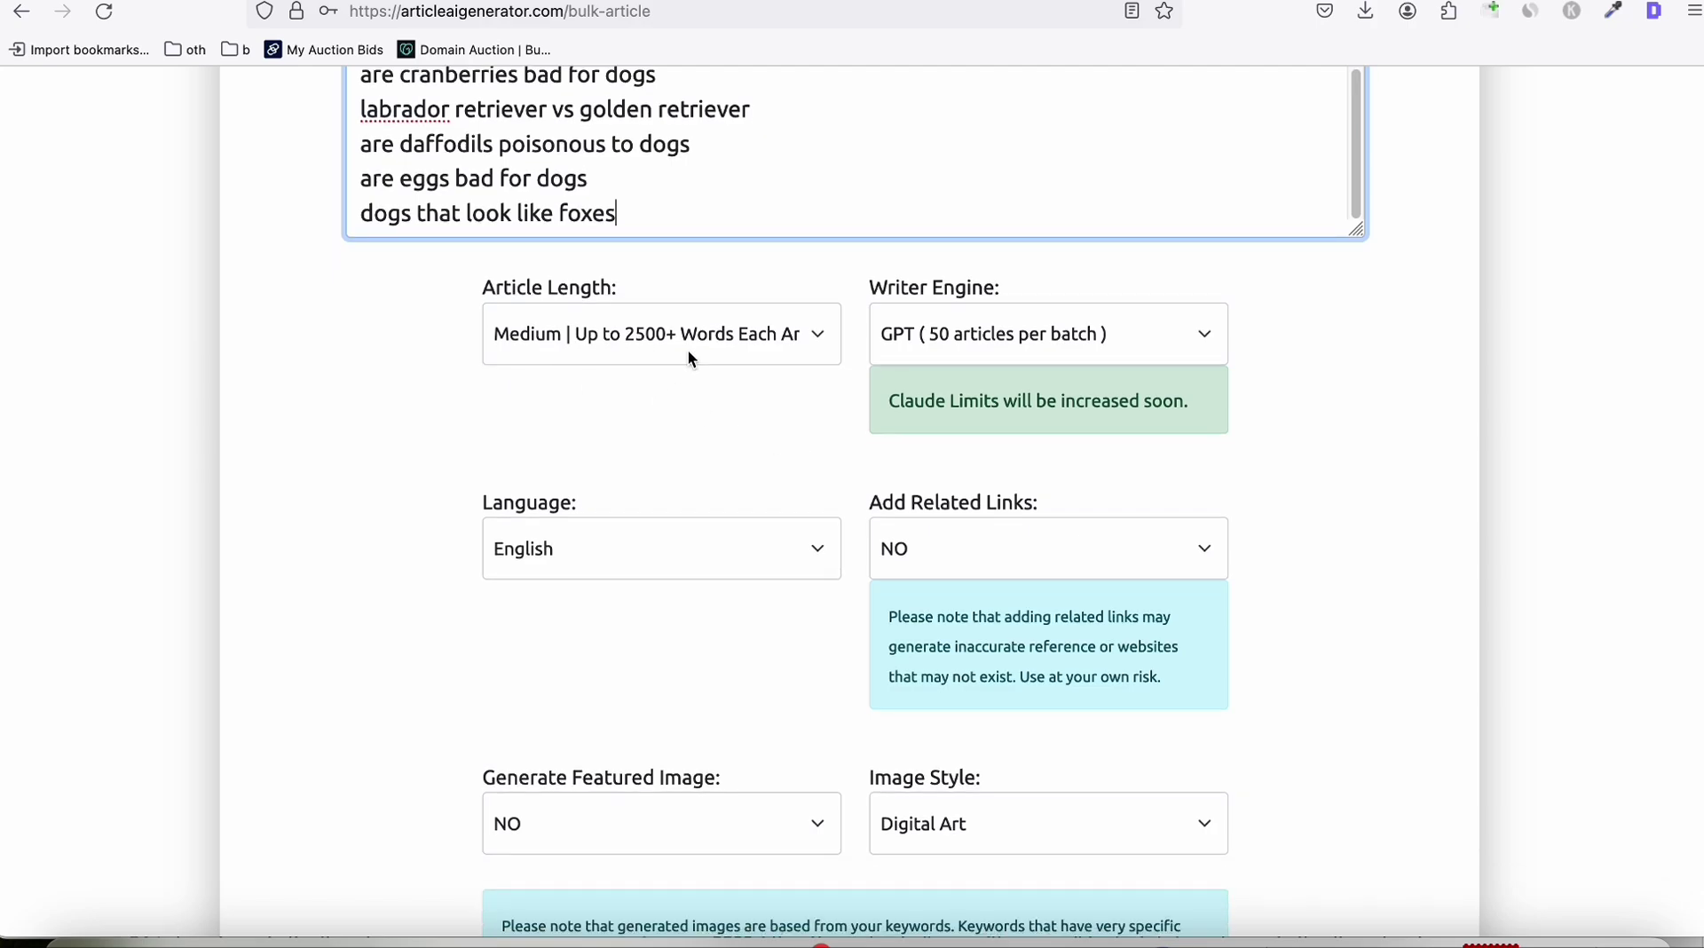
scroll(697, 364, down, 5)
click(577, 639)
click(574, 648)
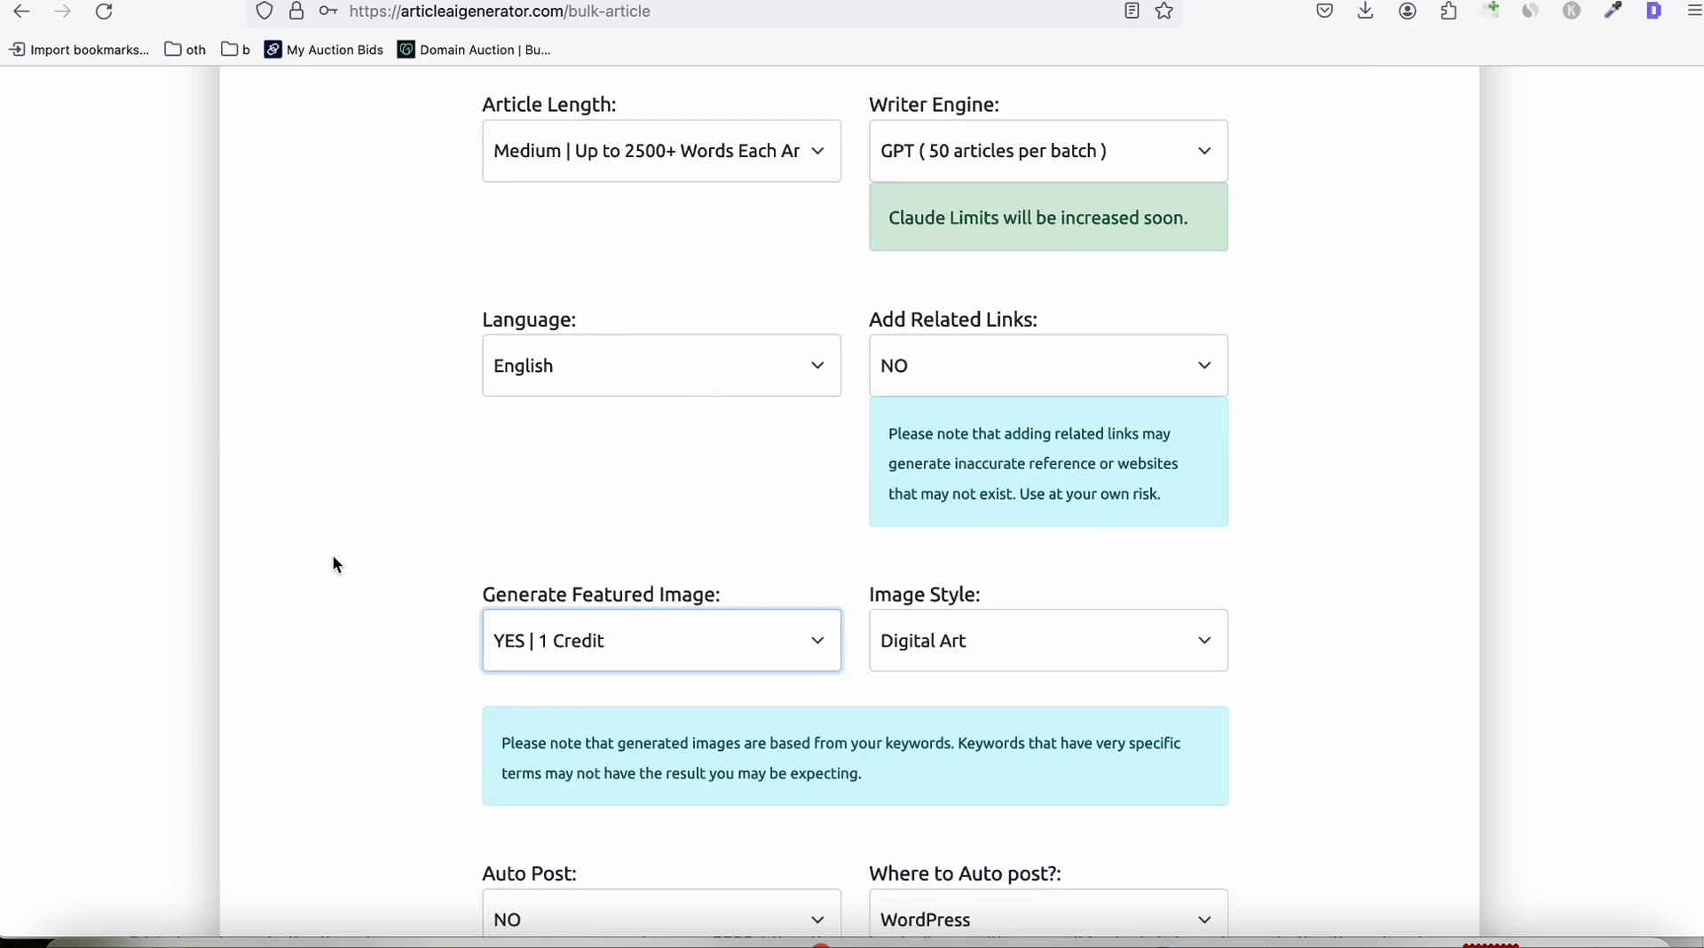
click(332, 556)
scroll(527, 432, down, 2)
scroll(764, 399, down, 5)
click(980, 401)
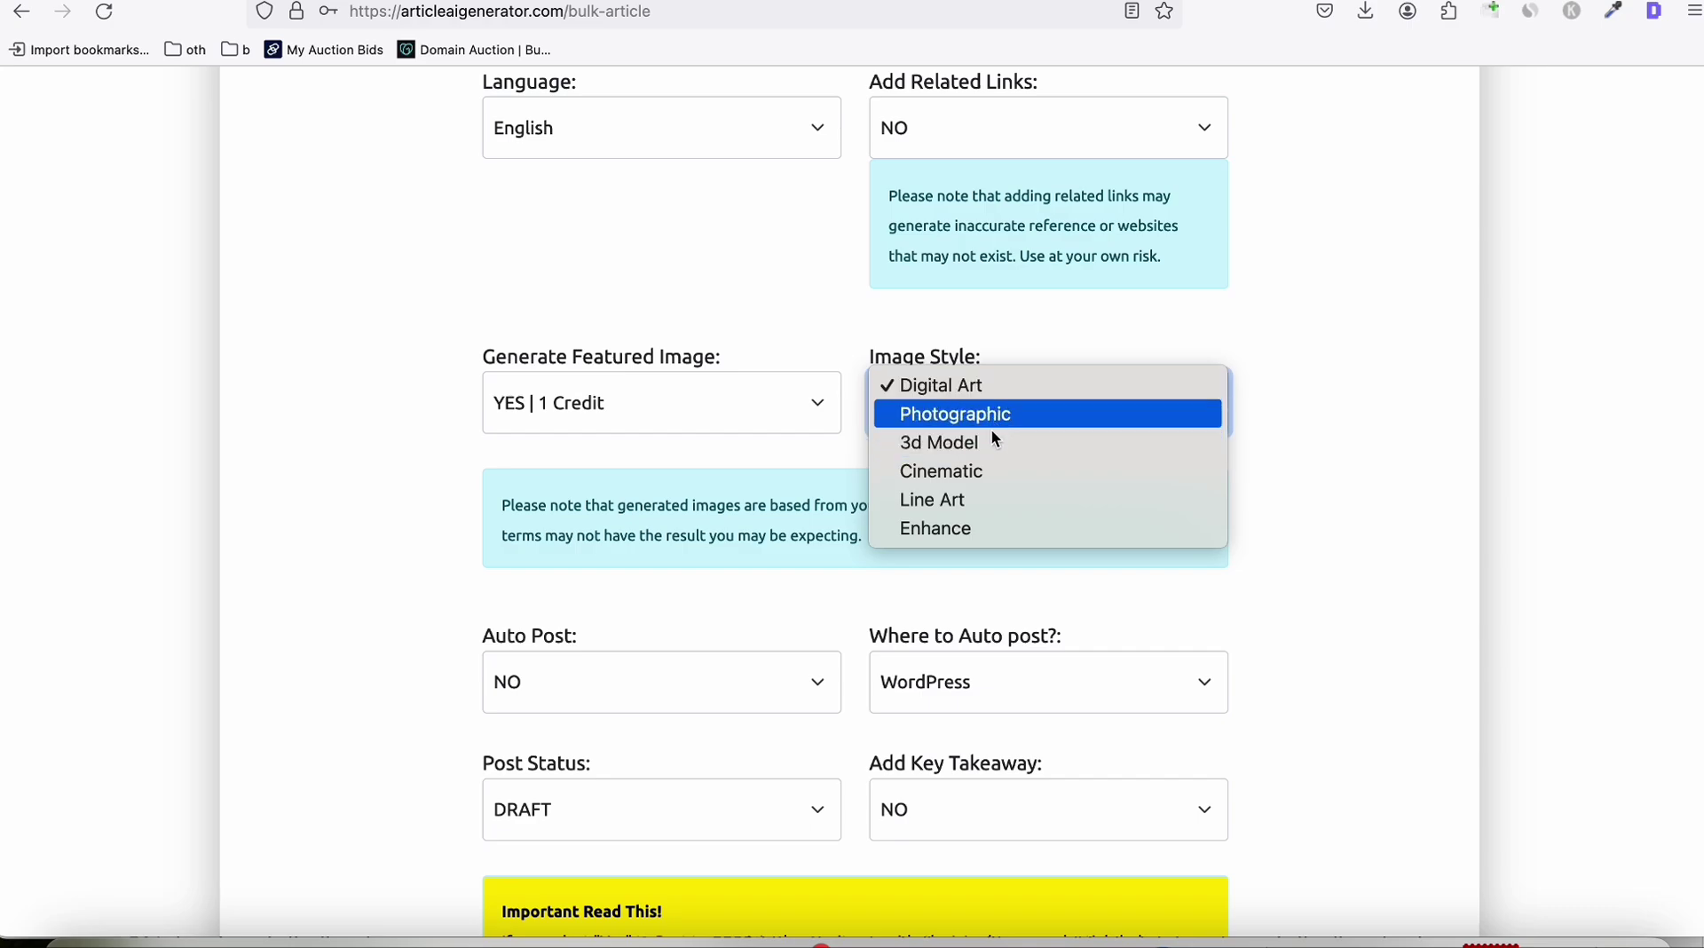
click(934, 529)
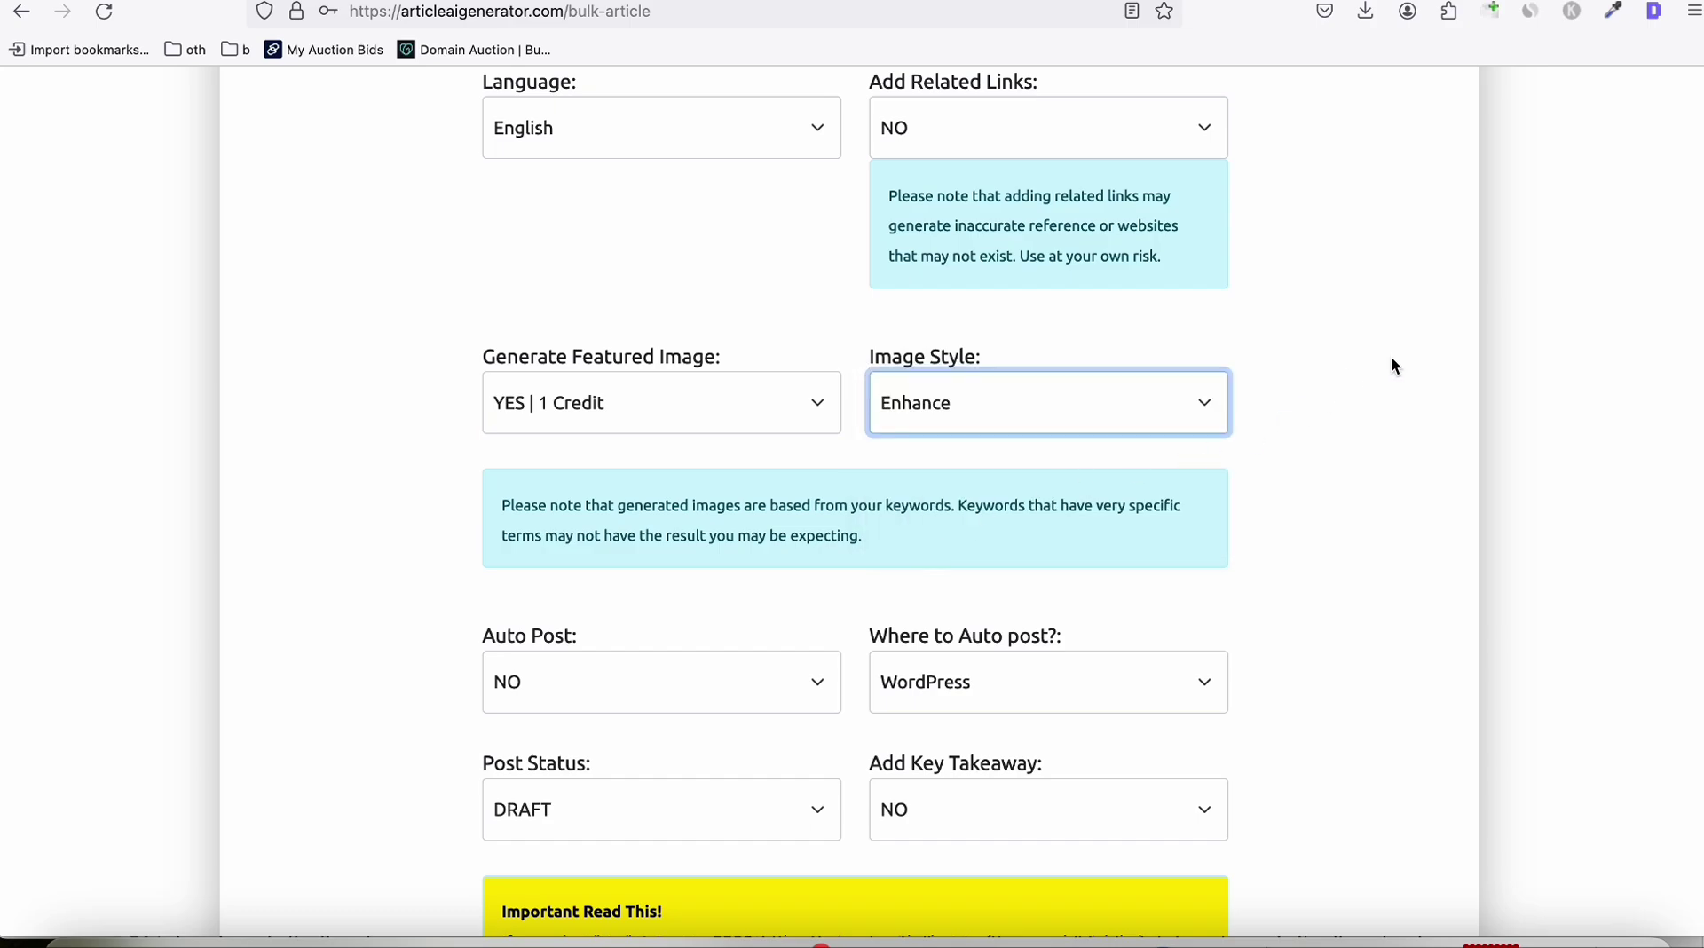
Step: Set Auto Post to YES and Add Key Takeaway to YES for the bulk articles
scroll(1373, 356, down, 3)
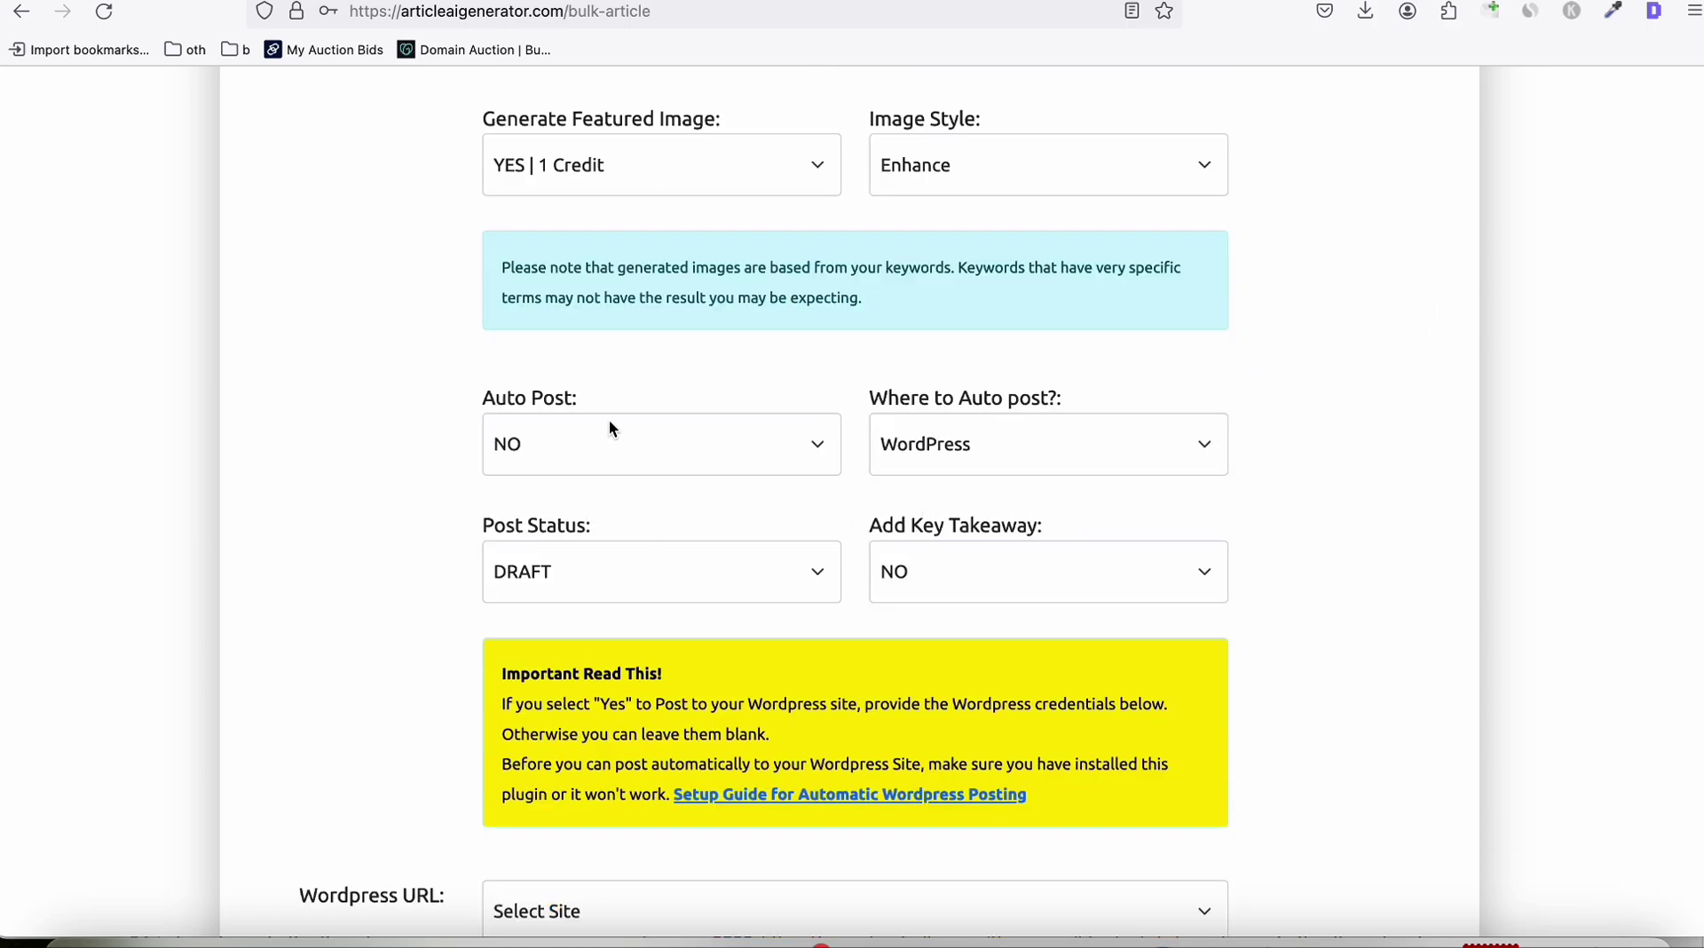
click(599, 440)
click(595, 451)
scroll(600, 426, down, 2)
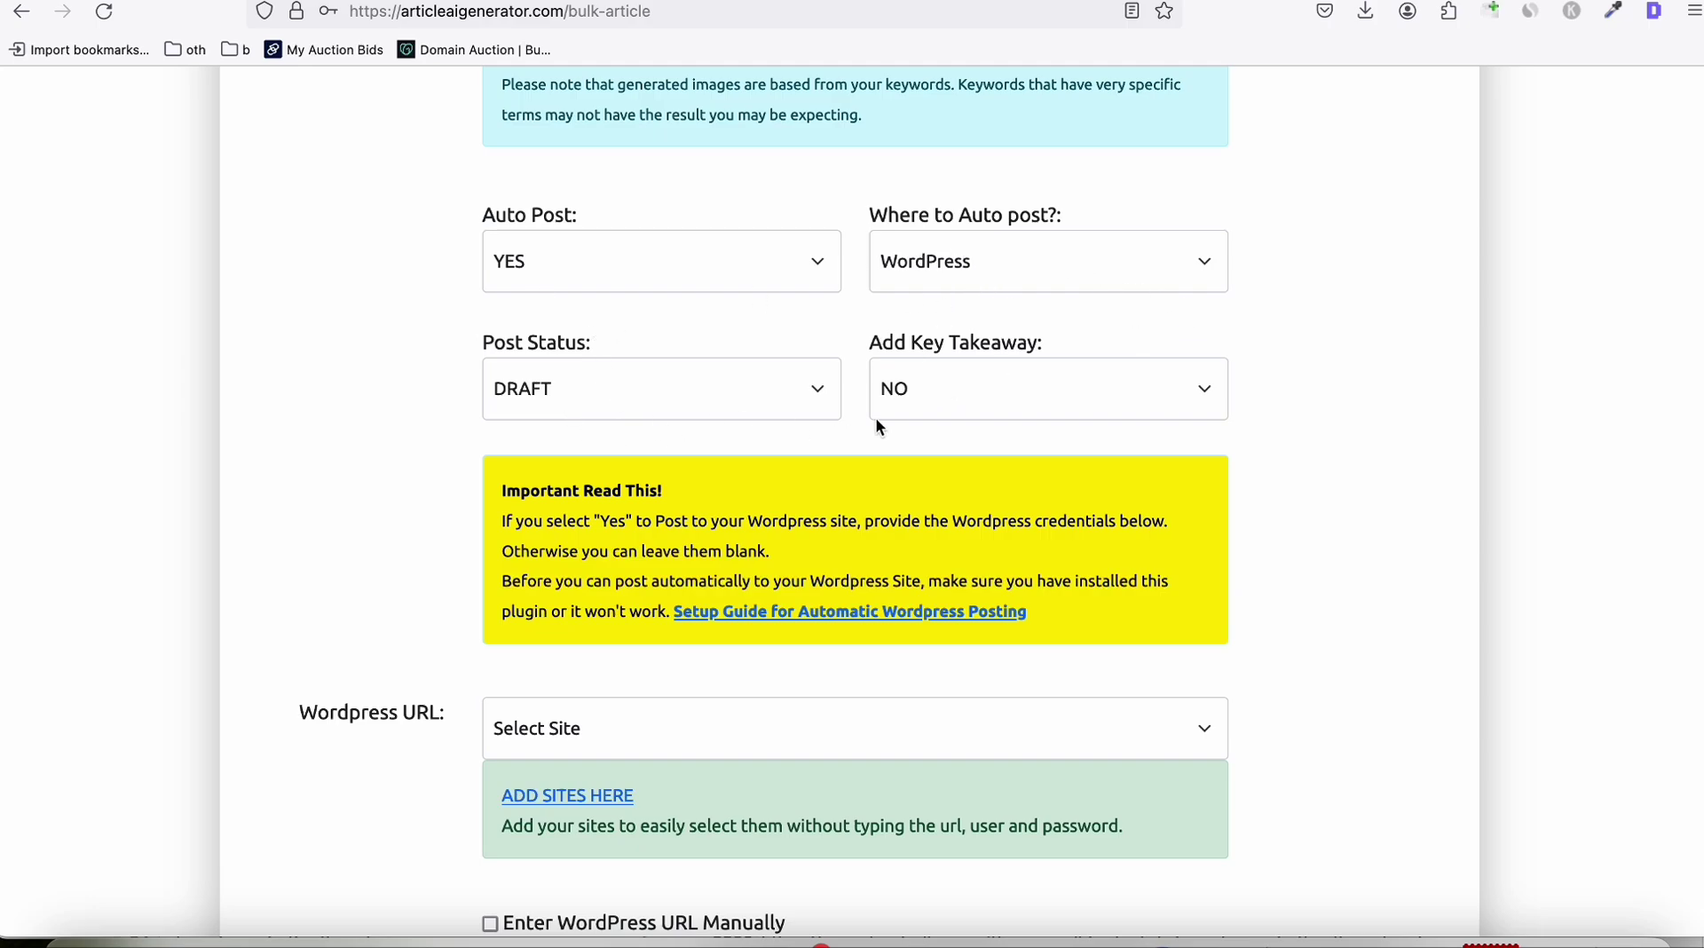
scroll(1287, 319, down, 1)
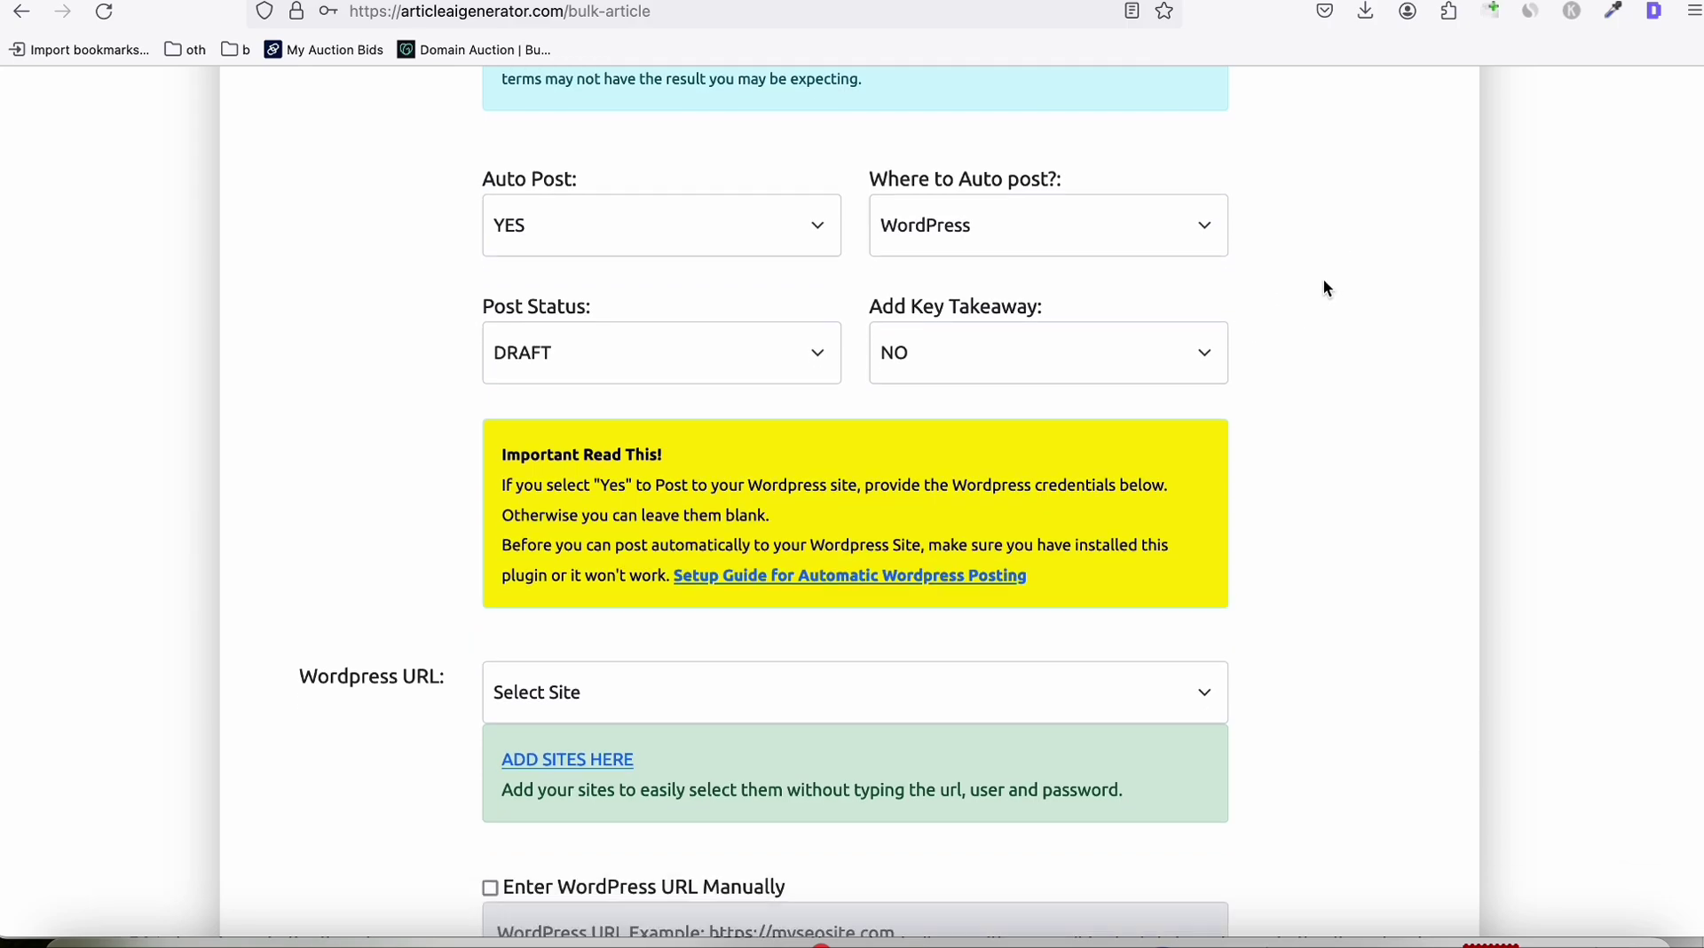
click(1035, 352)
click(1035, 345)
scroll(1294, 355, down, 2)
scroll(977, 399, down, 3)
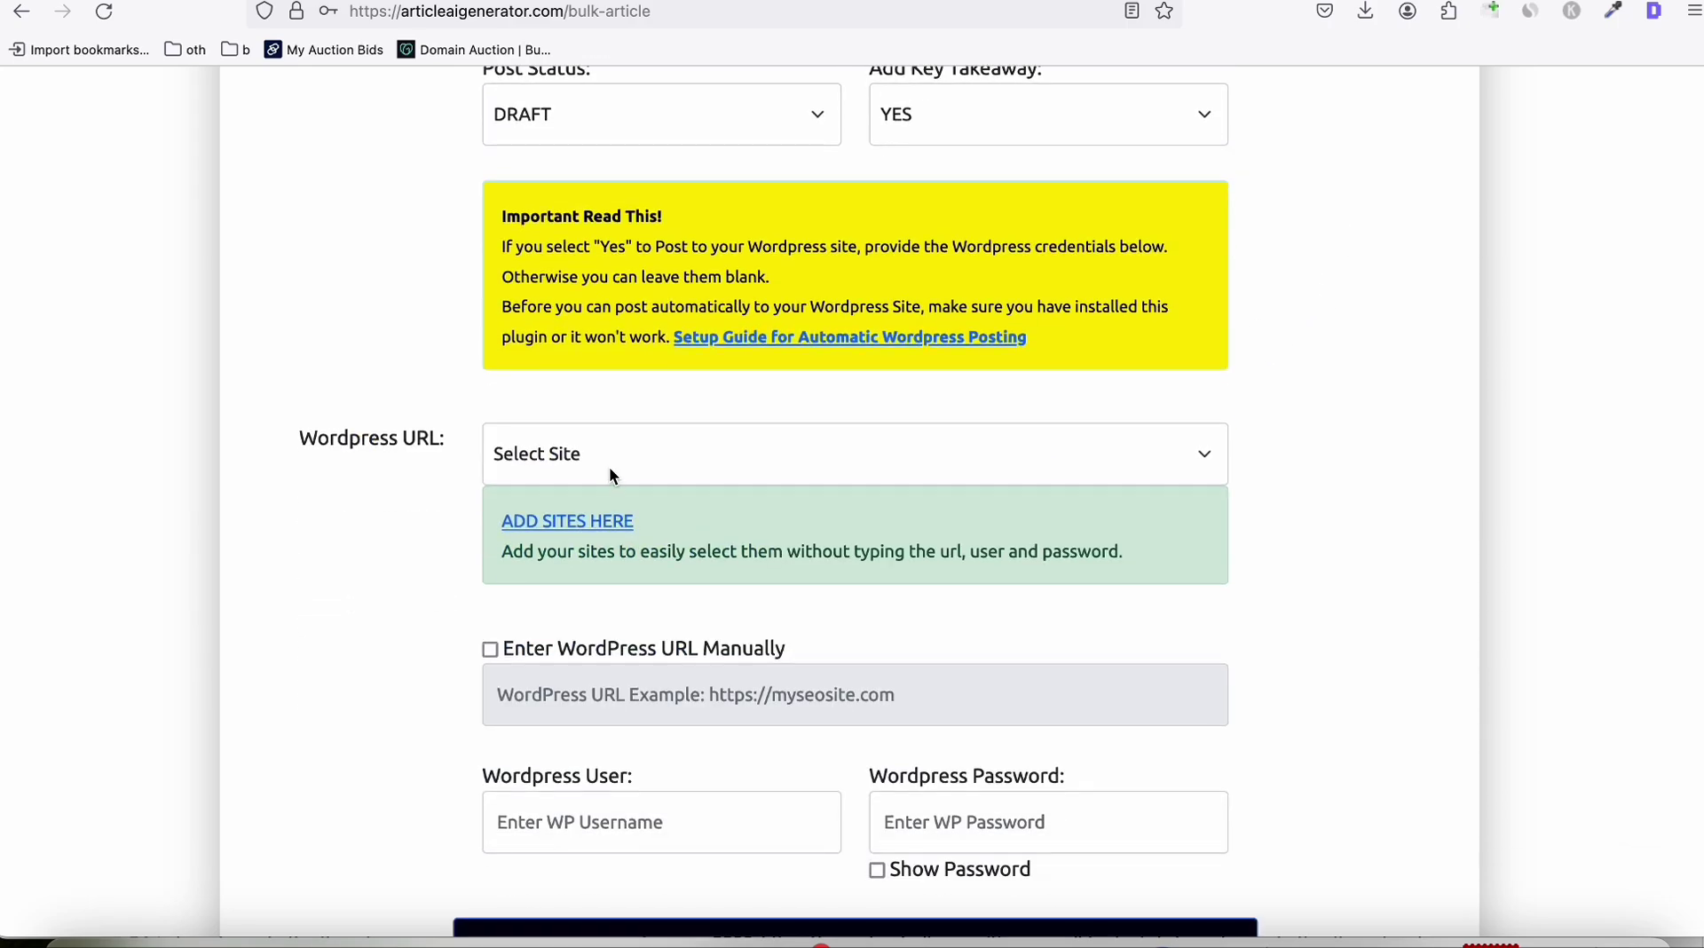
click(609, 462)
click(626, 689)
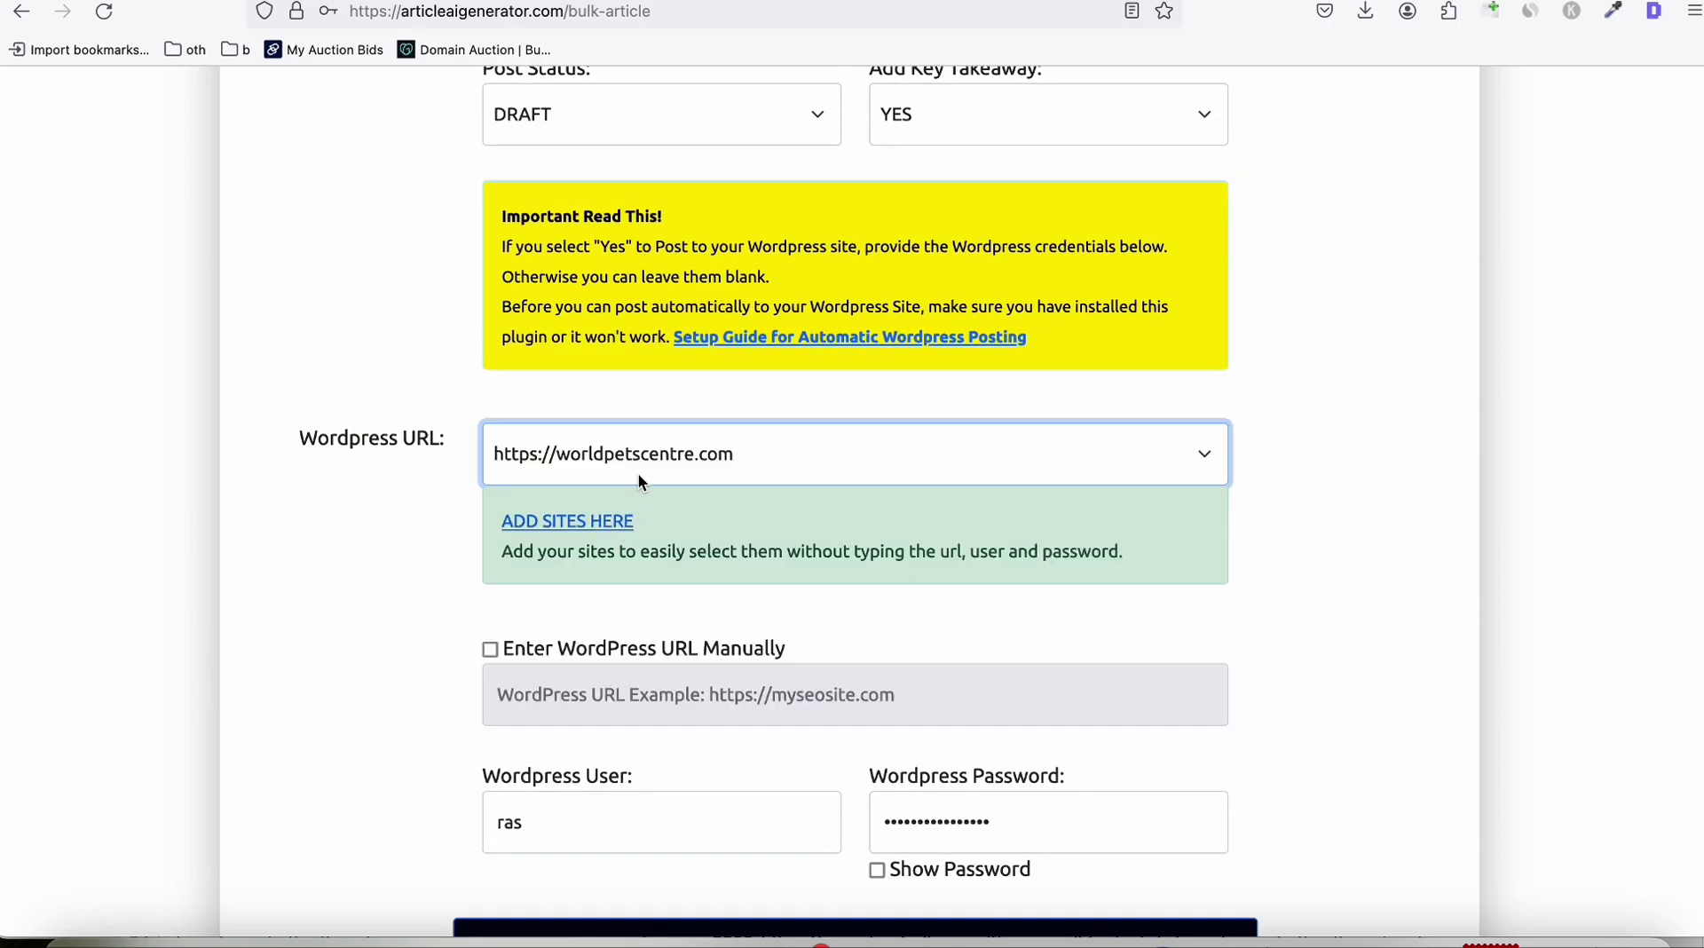
click(344, 551)
scroll(632, 678, down, 3)
click(634, 677)
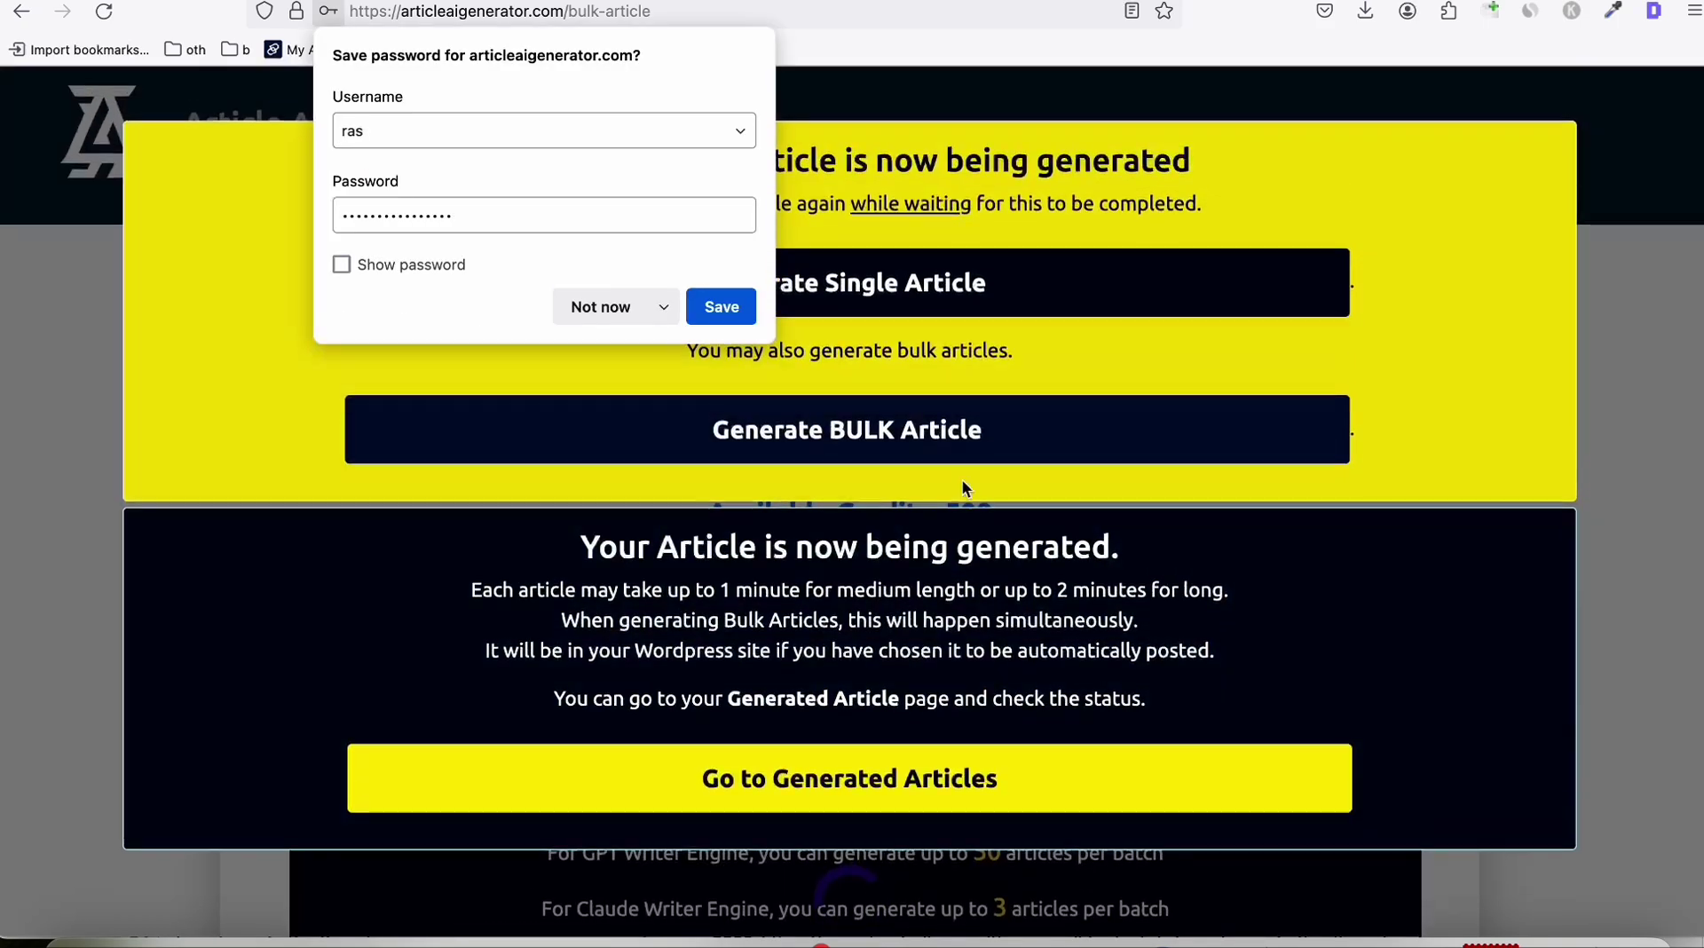
Step: Check the generated articles' status, and switch to the World Pets Centre WordPress admin to reload its Posts list
triple_click(954, 591)
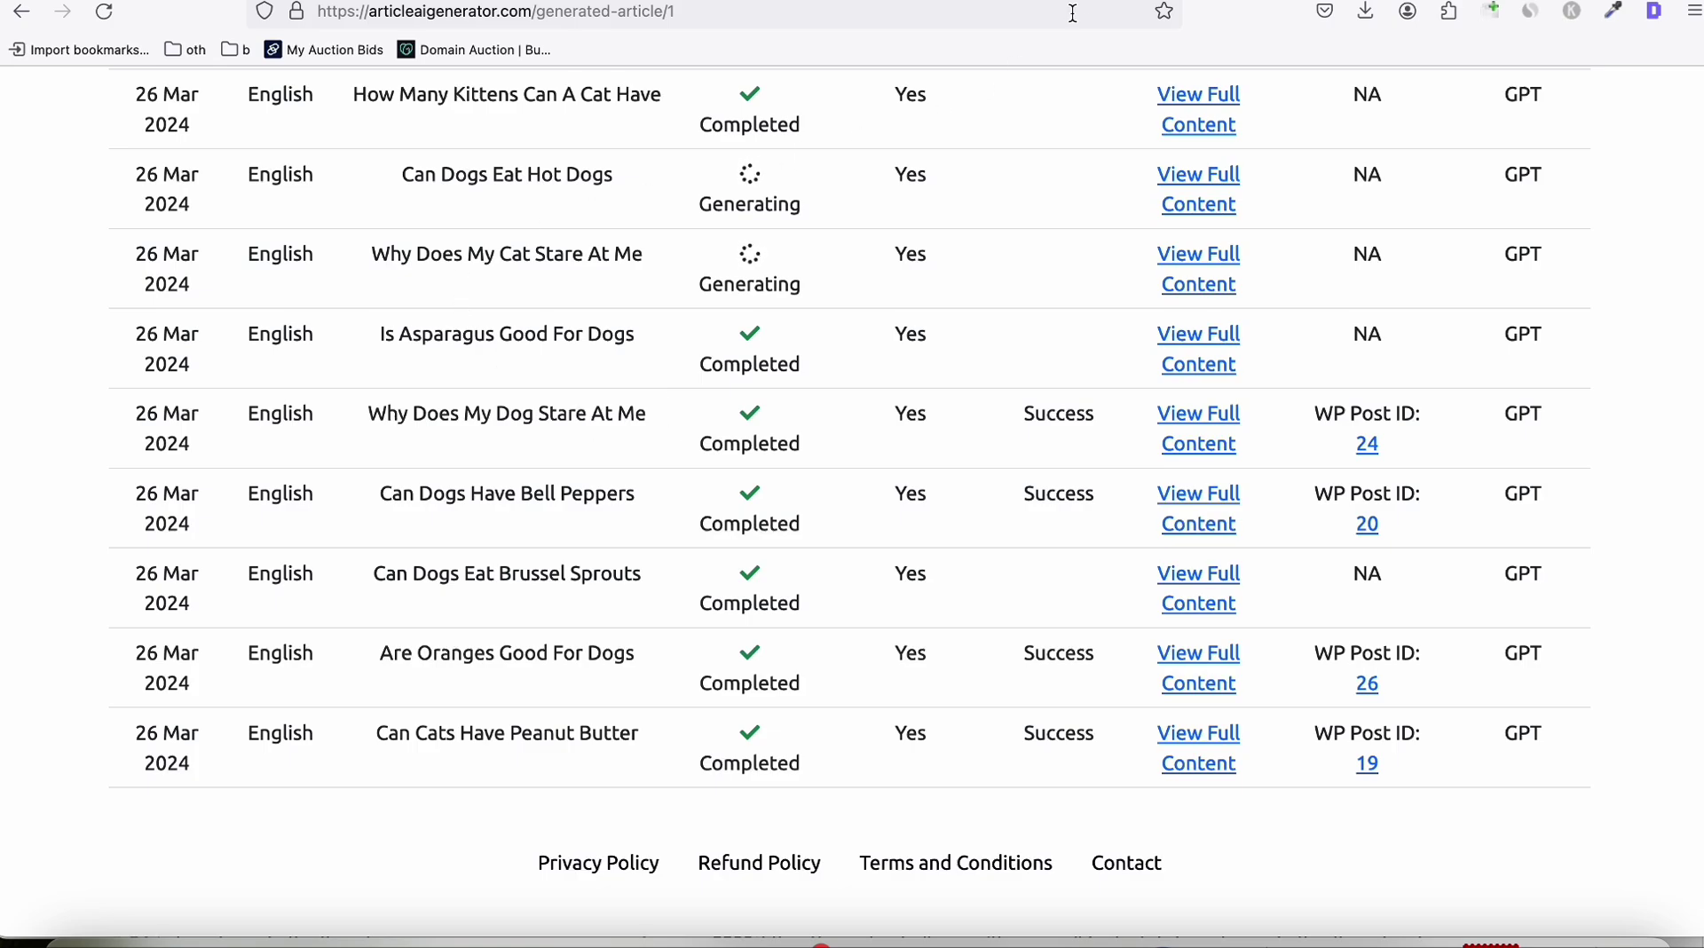
click(1039, 2)
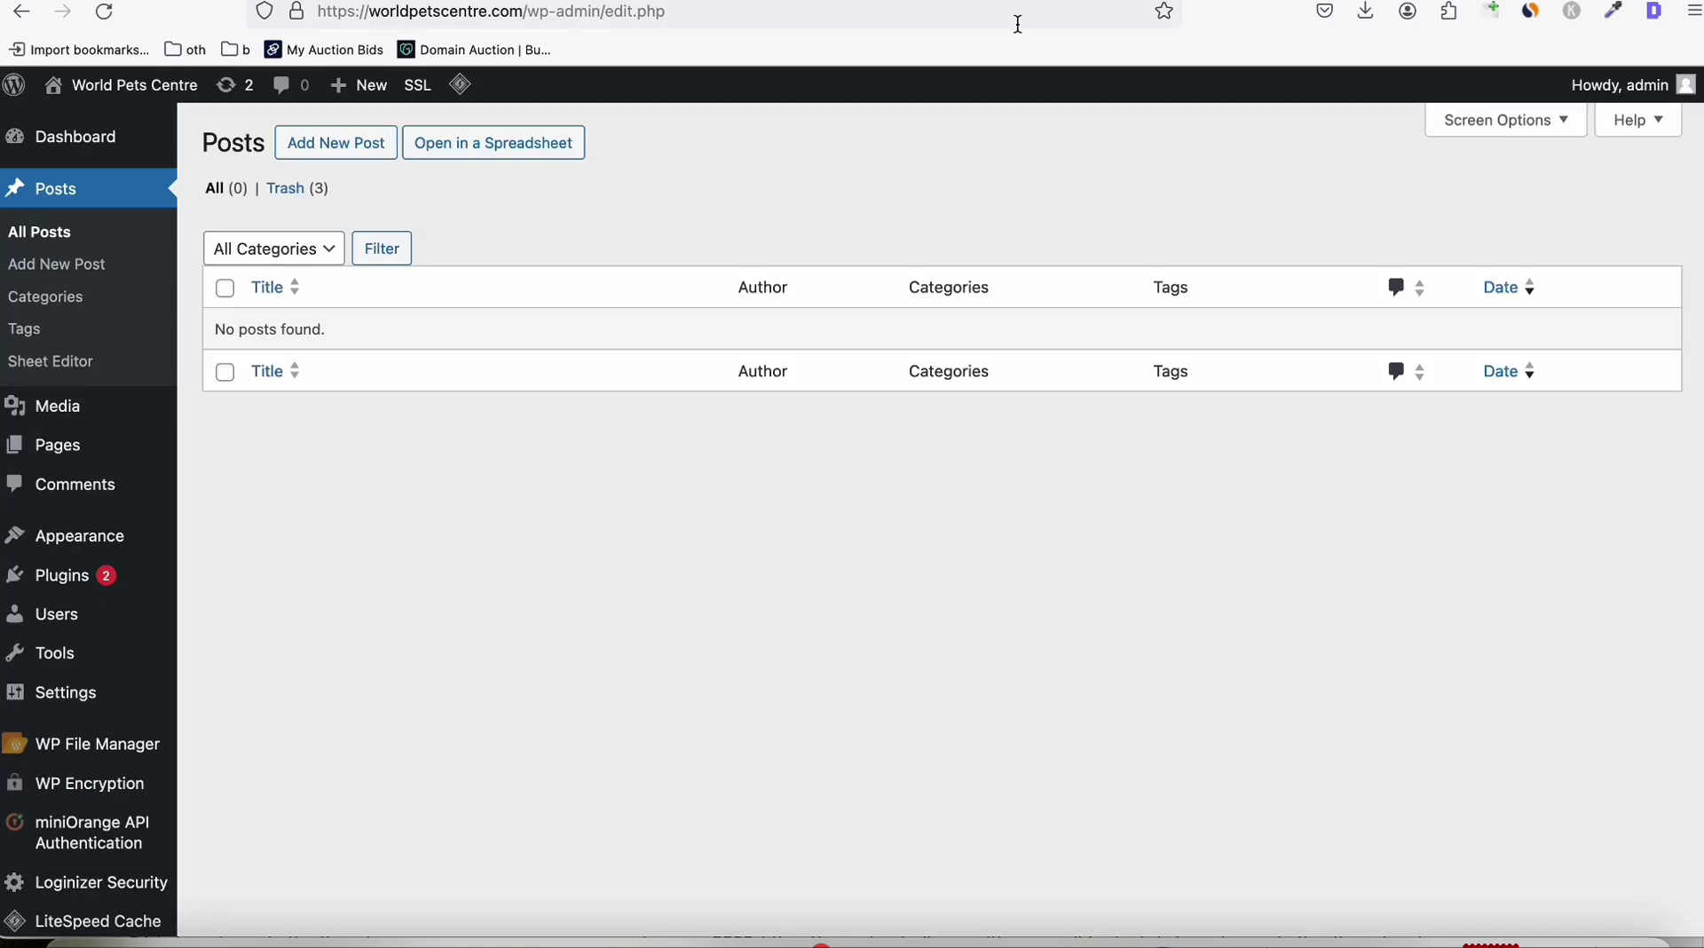
click(104, 12)
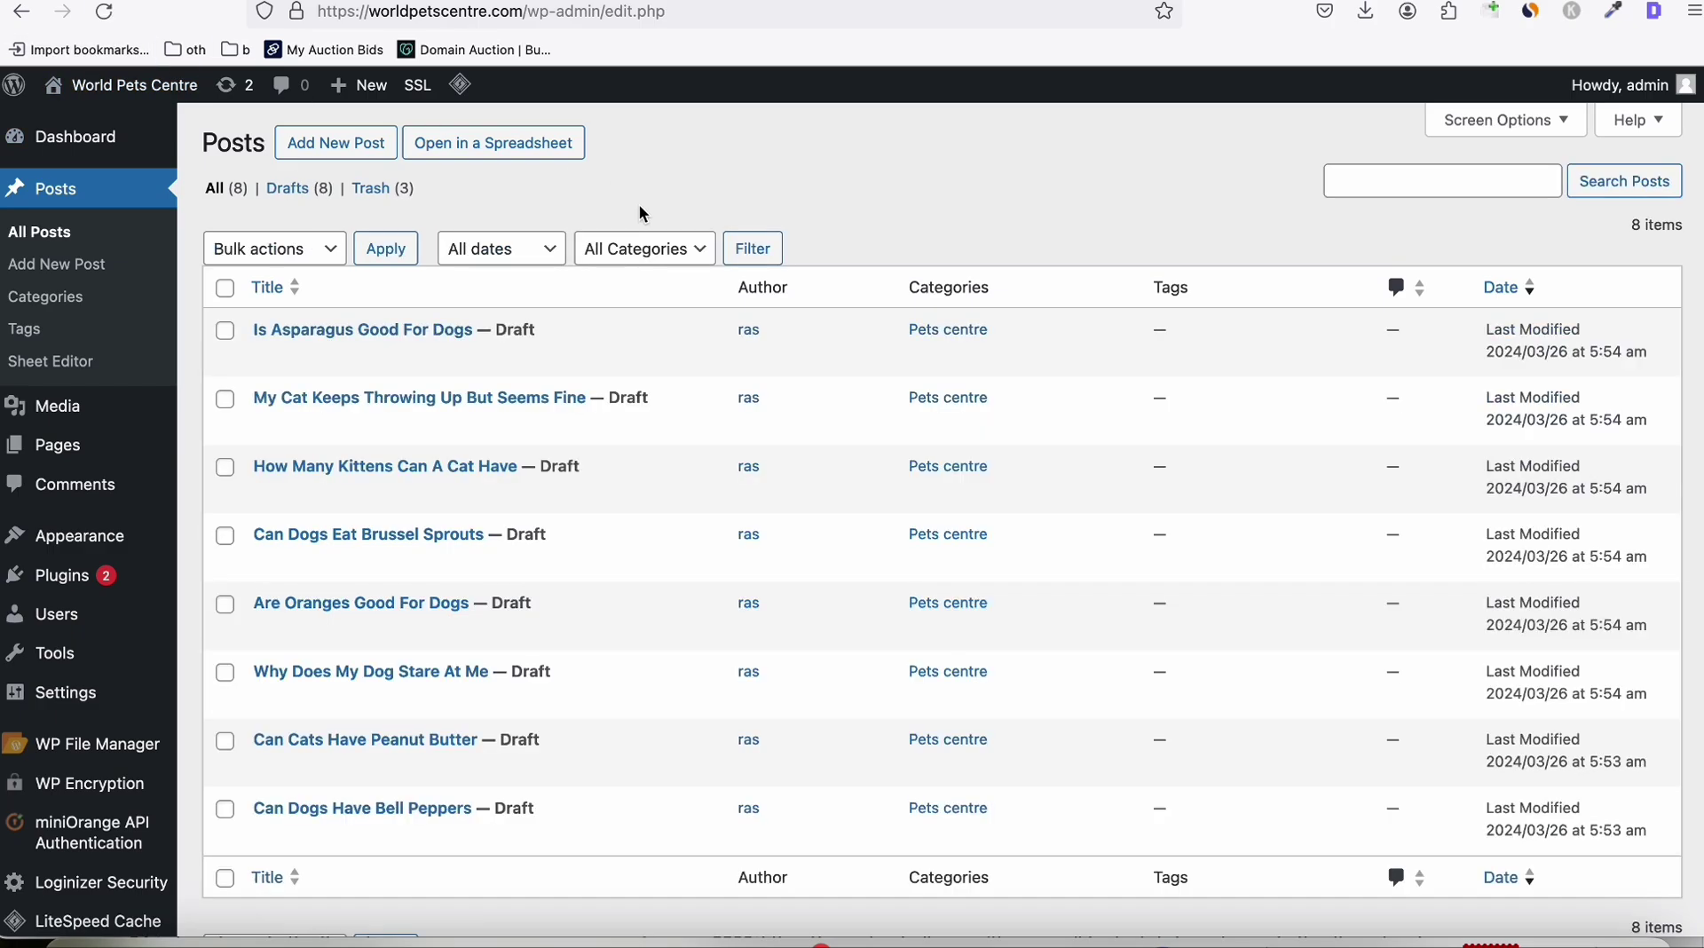
Step: Preview the draft post "Is Asparagus Good For Dogs" and examine its featured image and title
mouse_move(513, 330)
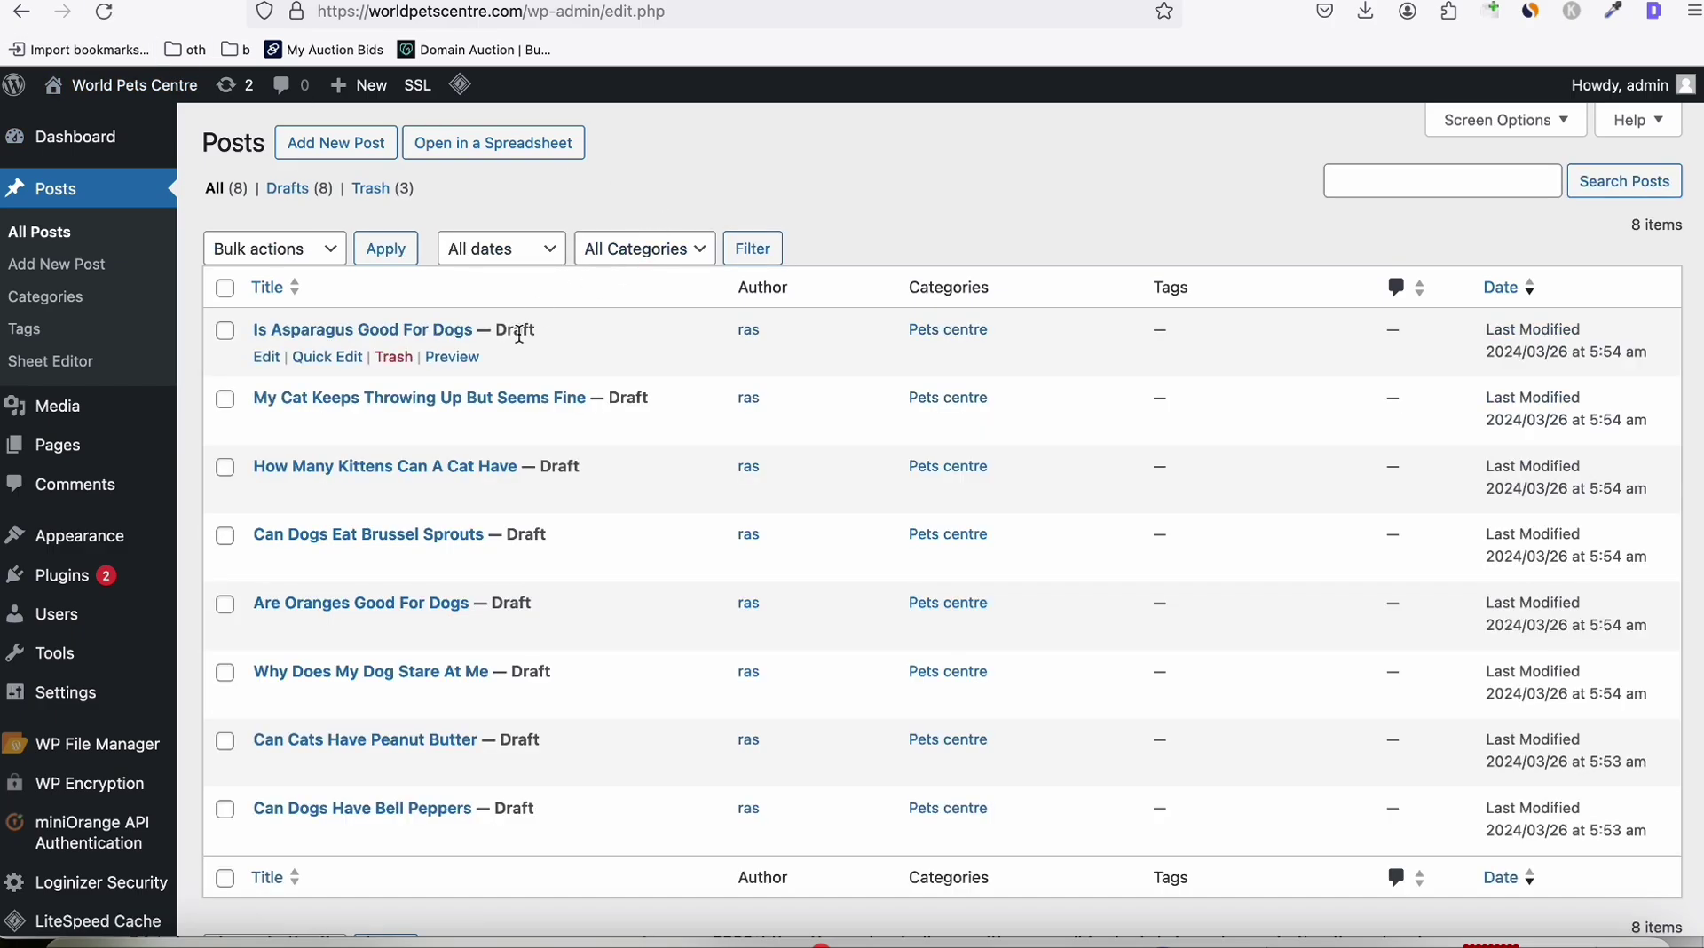
click(453, 357)
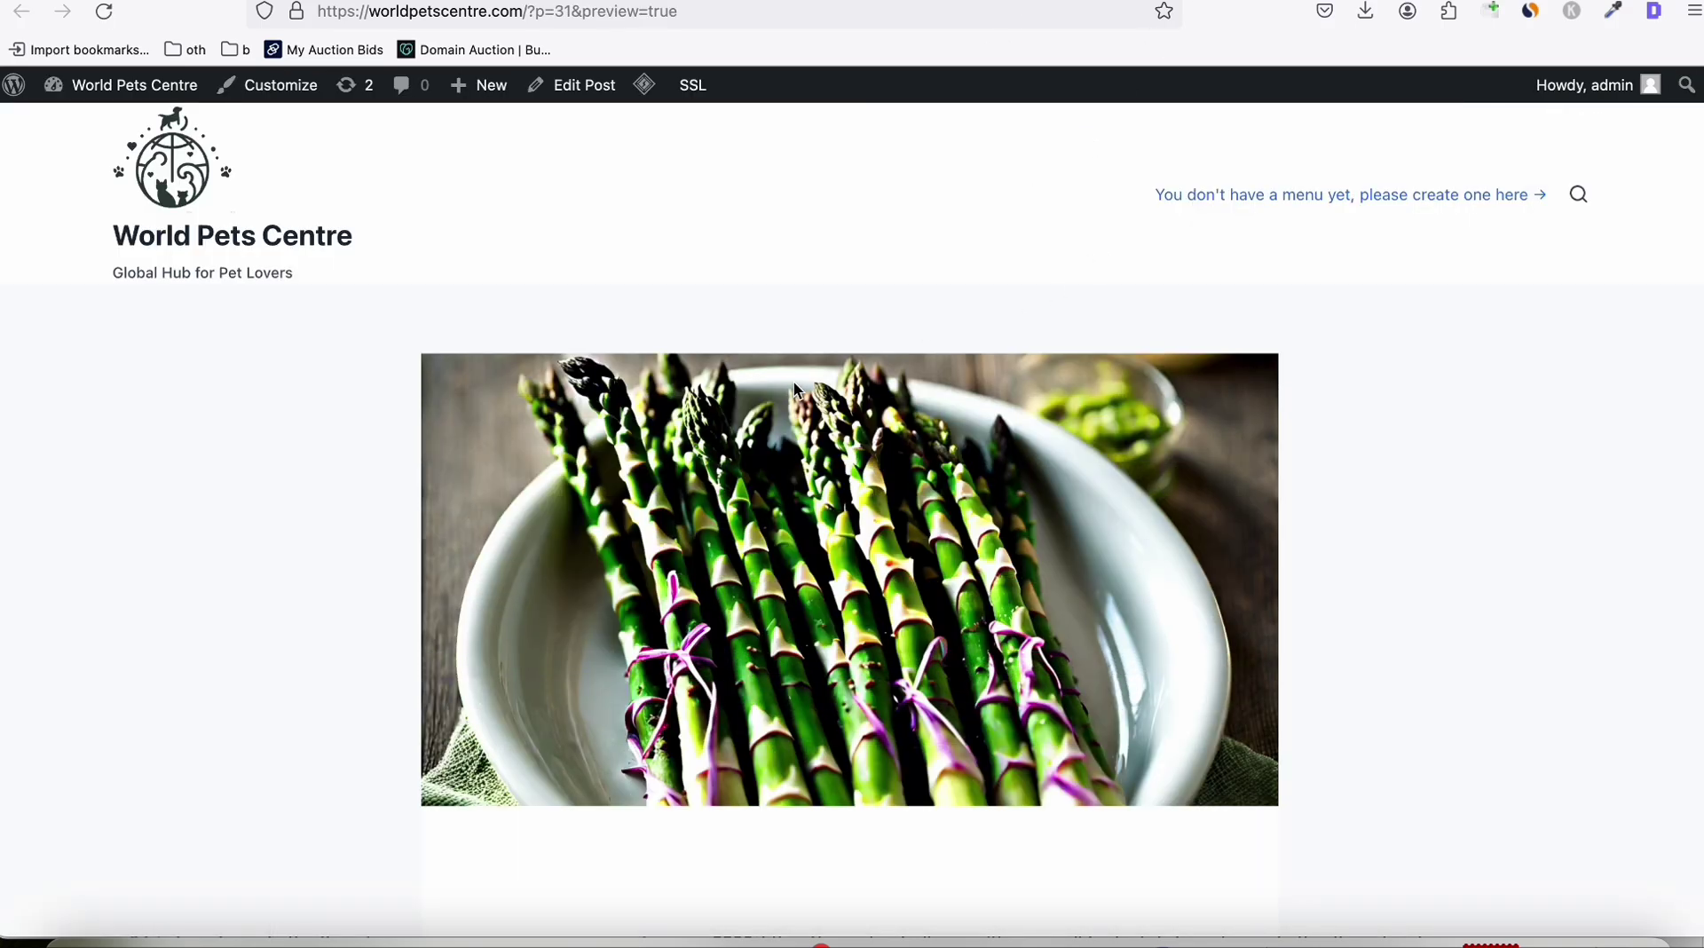
scroll(795, 388, down, 1)
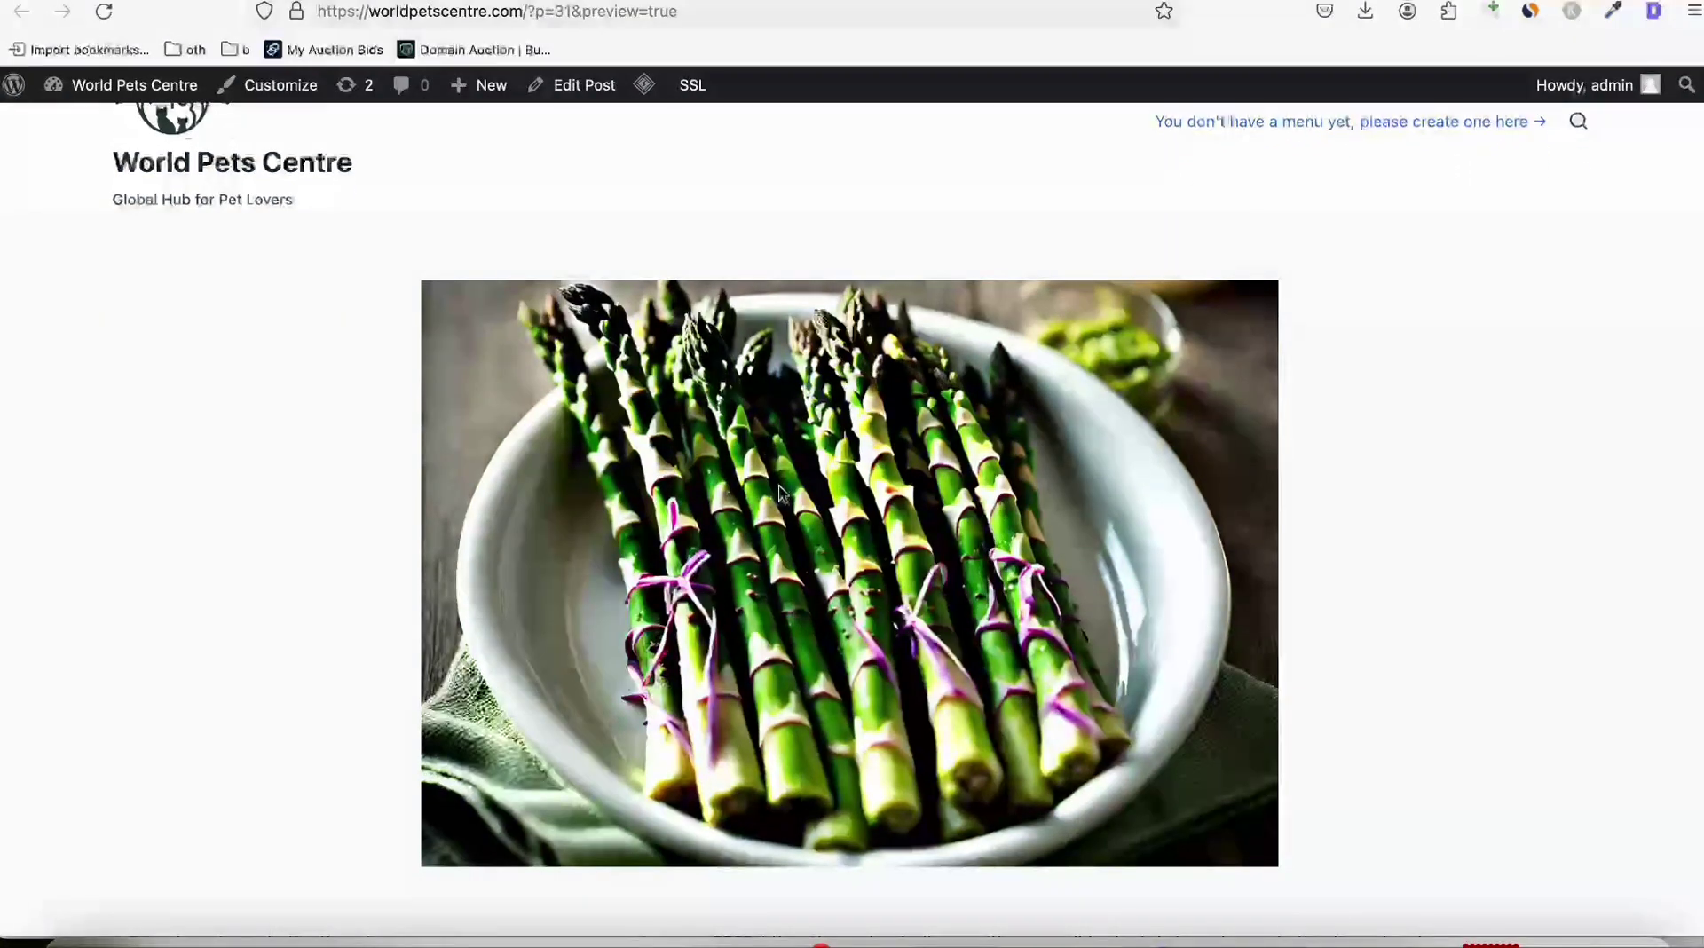
scroll(779, 497, down, 3)
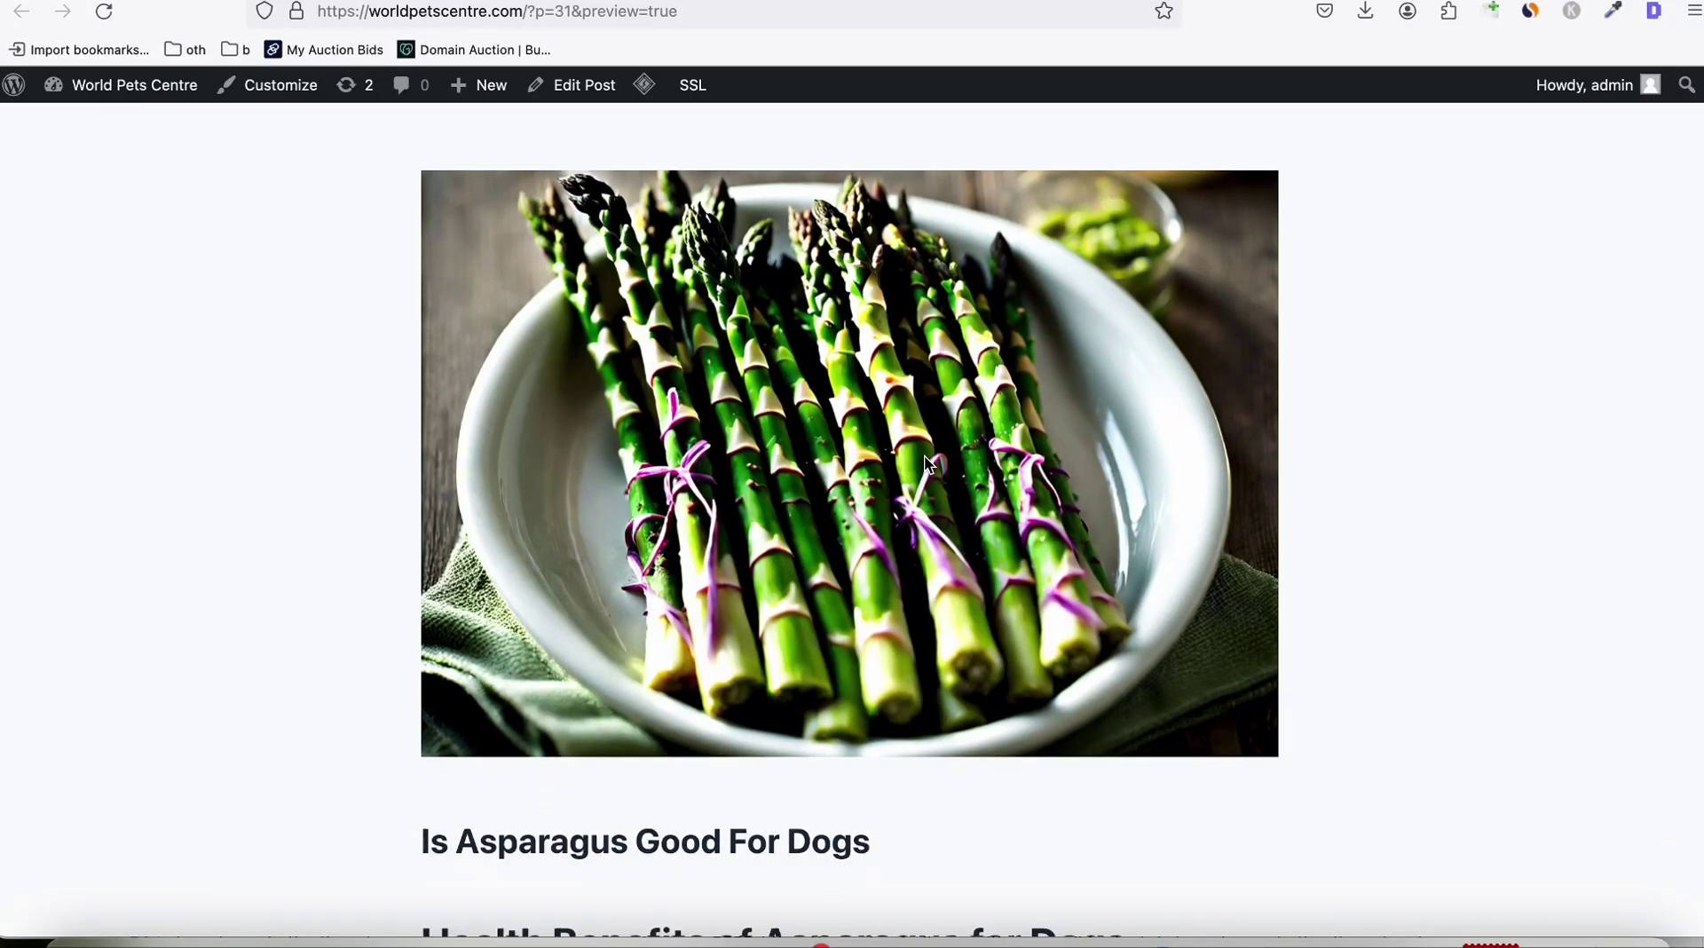
scroll(937, 469, down, 6)
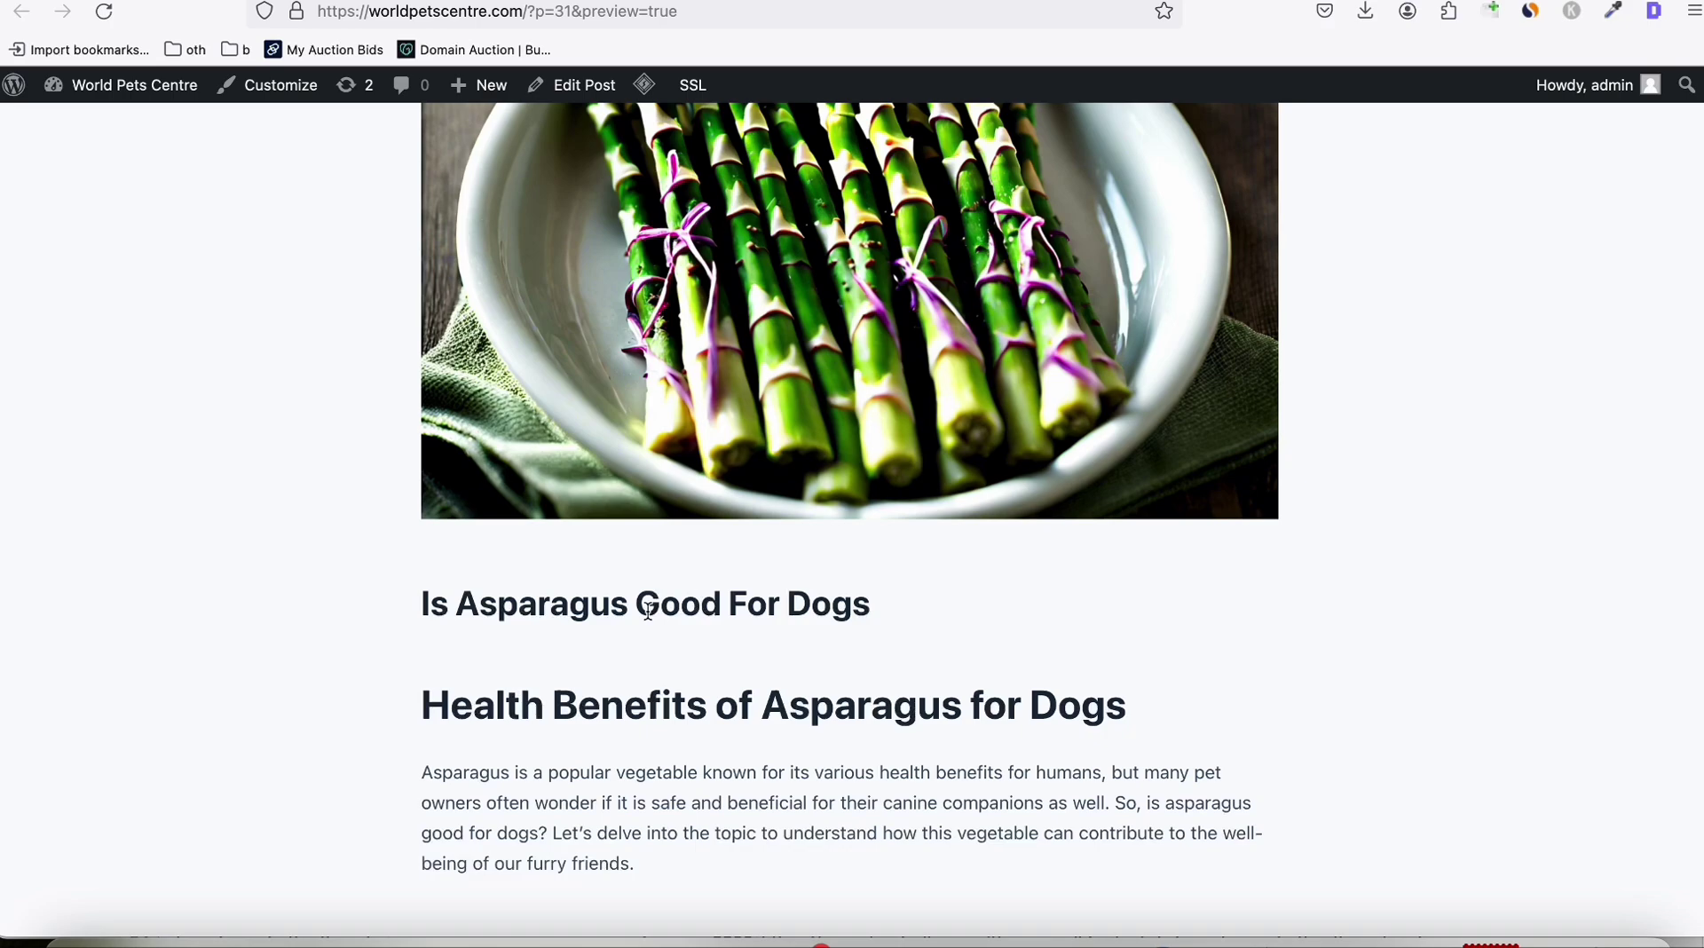
drag(648, 610, 848, 631)
triple_click(840, 620)
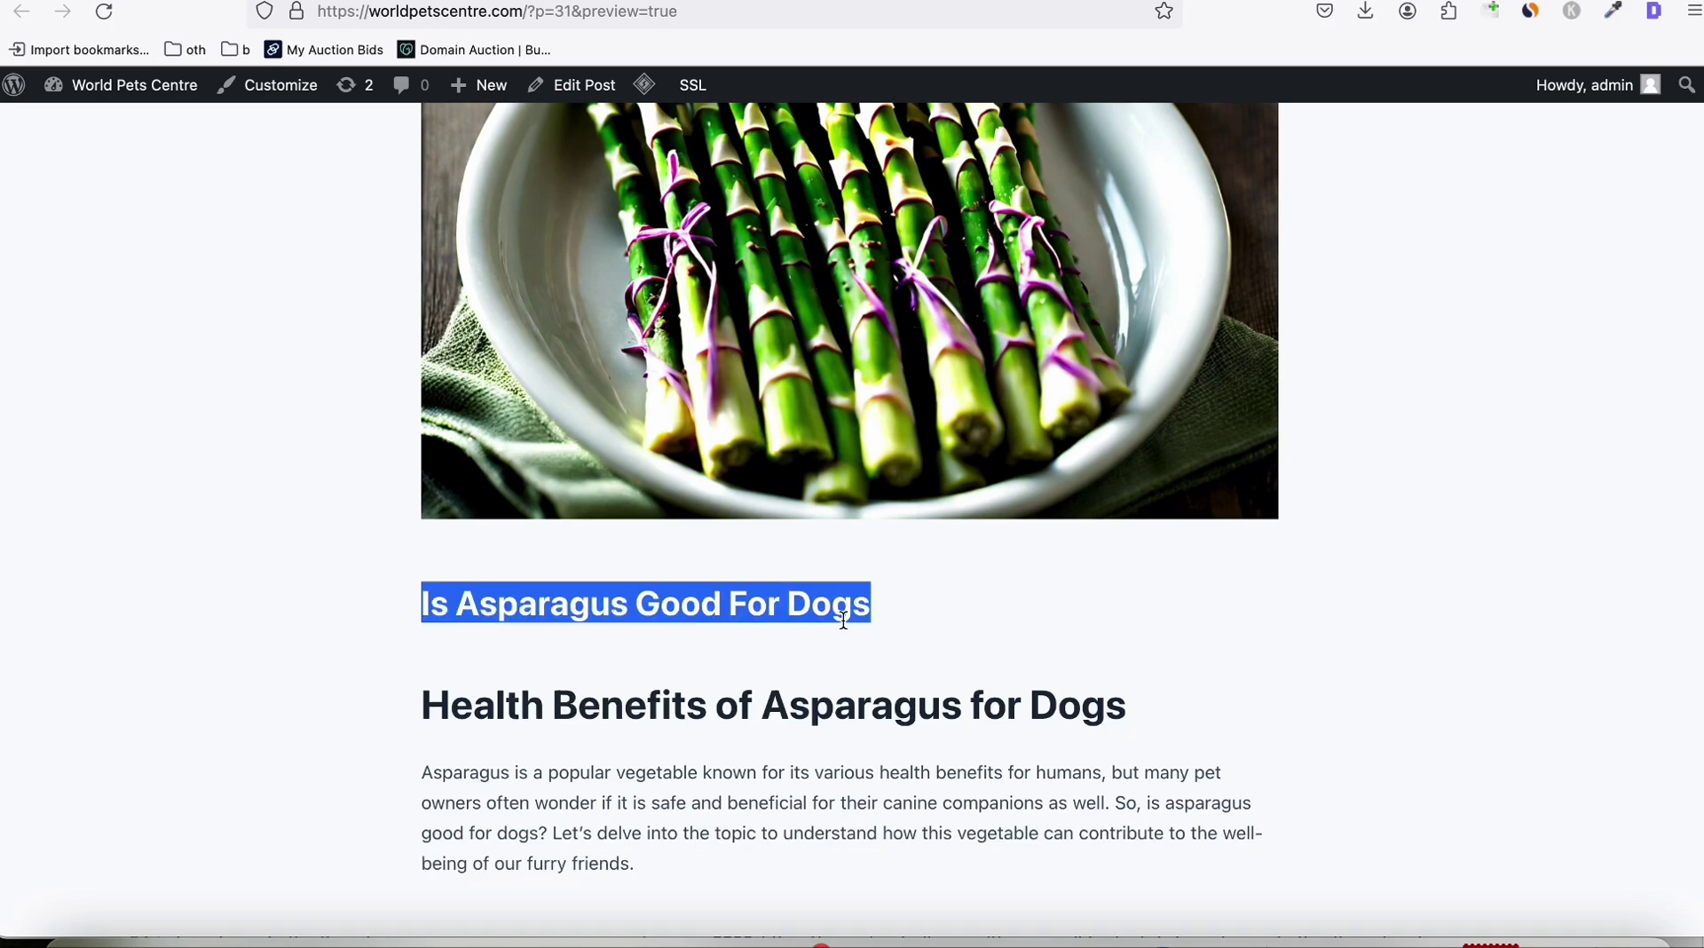
Step: Read the asparagus article's introduction, nutritional value section and numbered benefits to judge the structure of the generated text
scroll(839, 612, down, 4)
mouse_move(569, 590)
mouse_down()
mouse_move(420, 534)
mouse_move(742, 707)
mouse_up()
click(410, 523)
scroll(742, 700, down, 8)
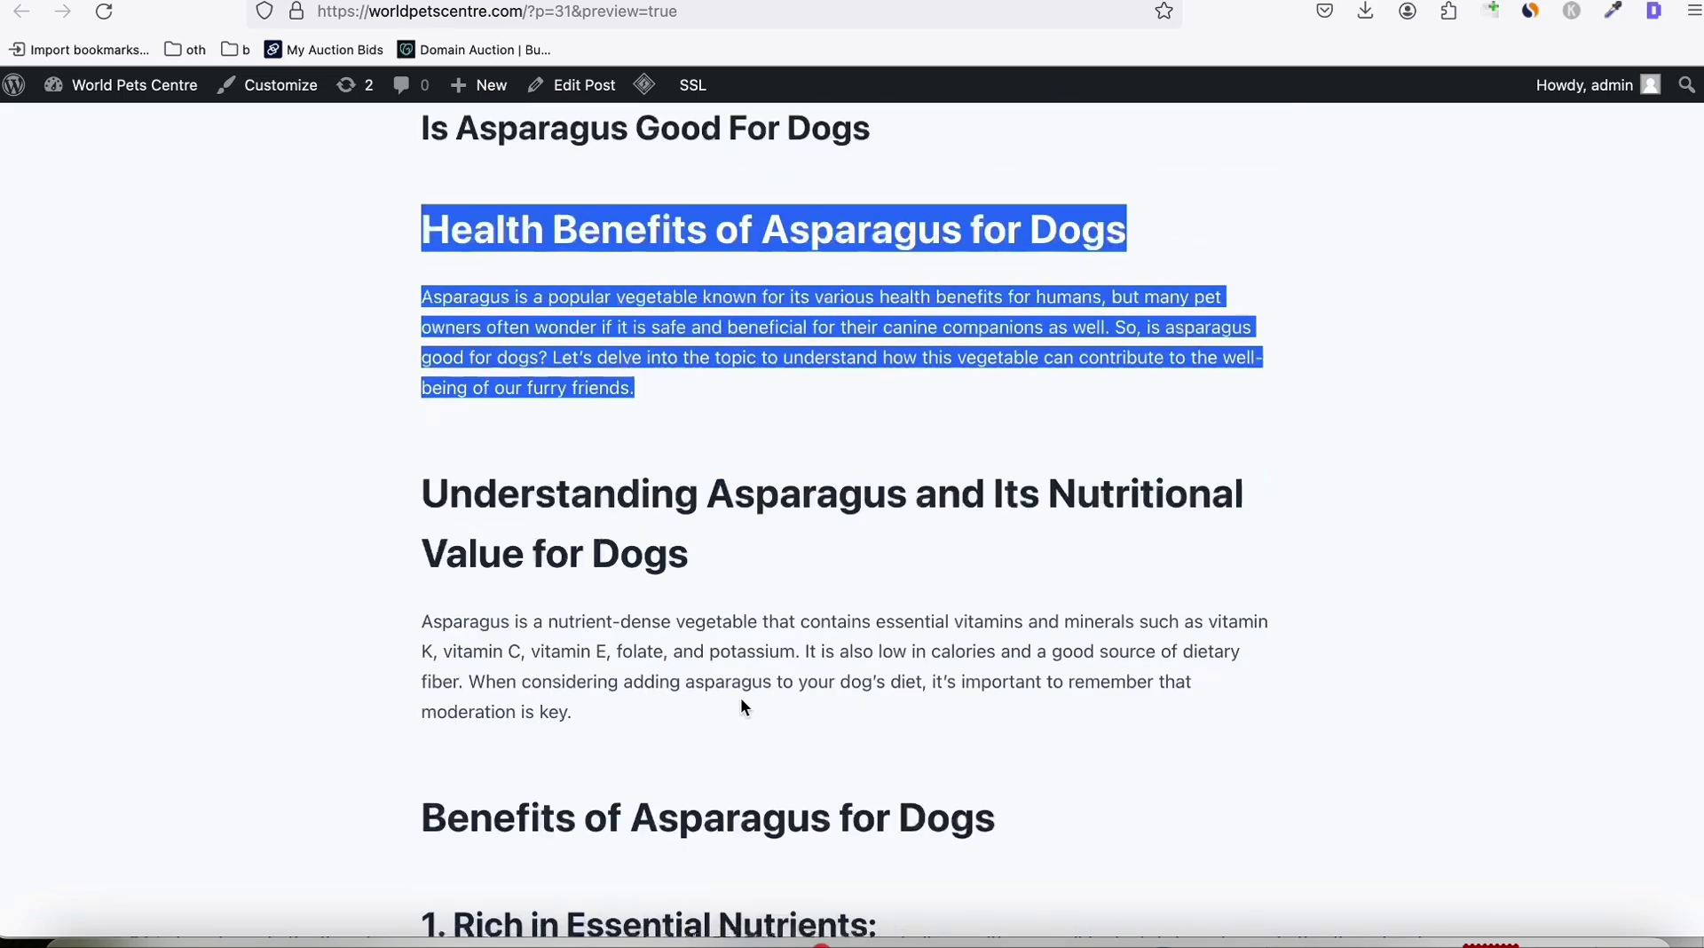
scroll(740, 696, down, 4)
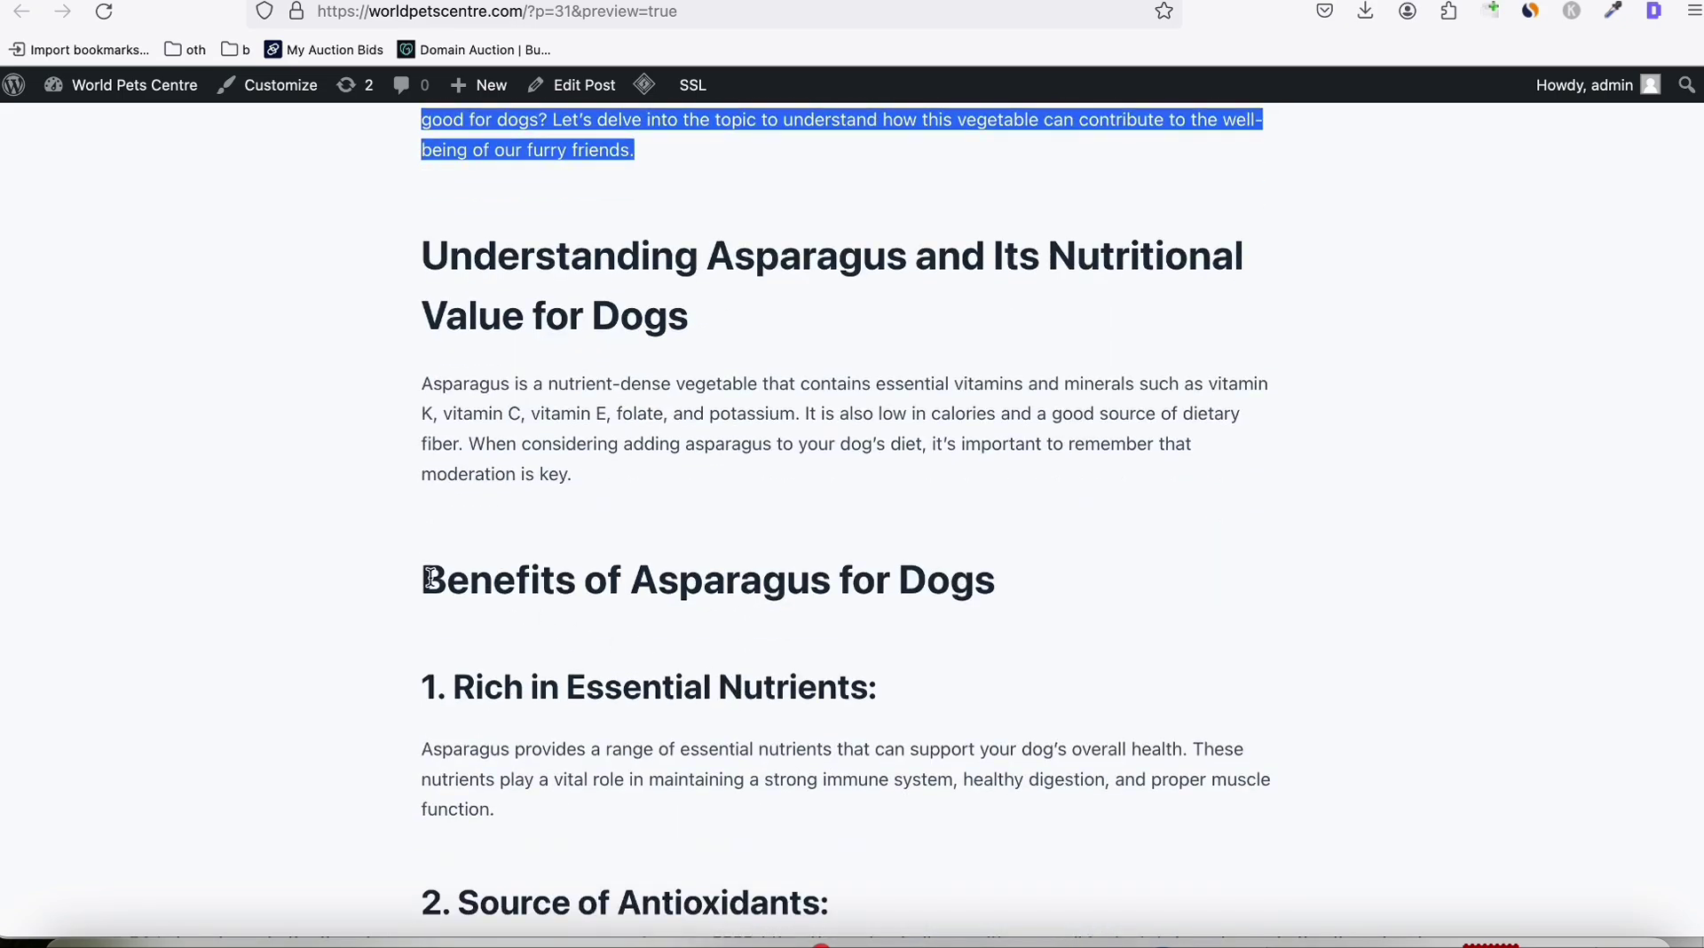
scroll(445, 593, down, 2)
scroll(448, 597, down, 8)
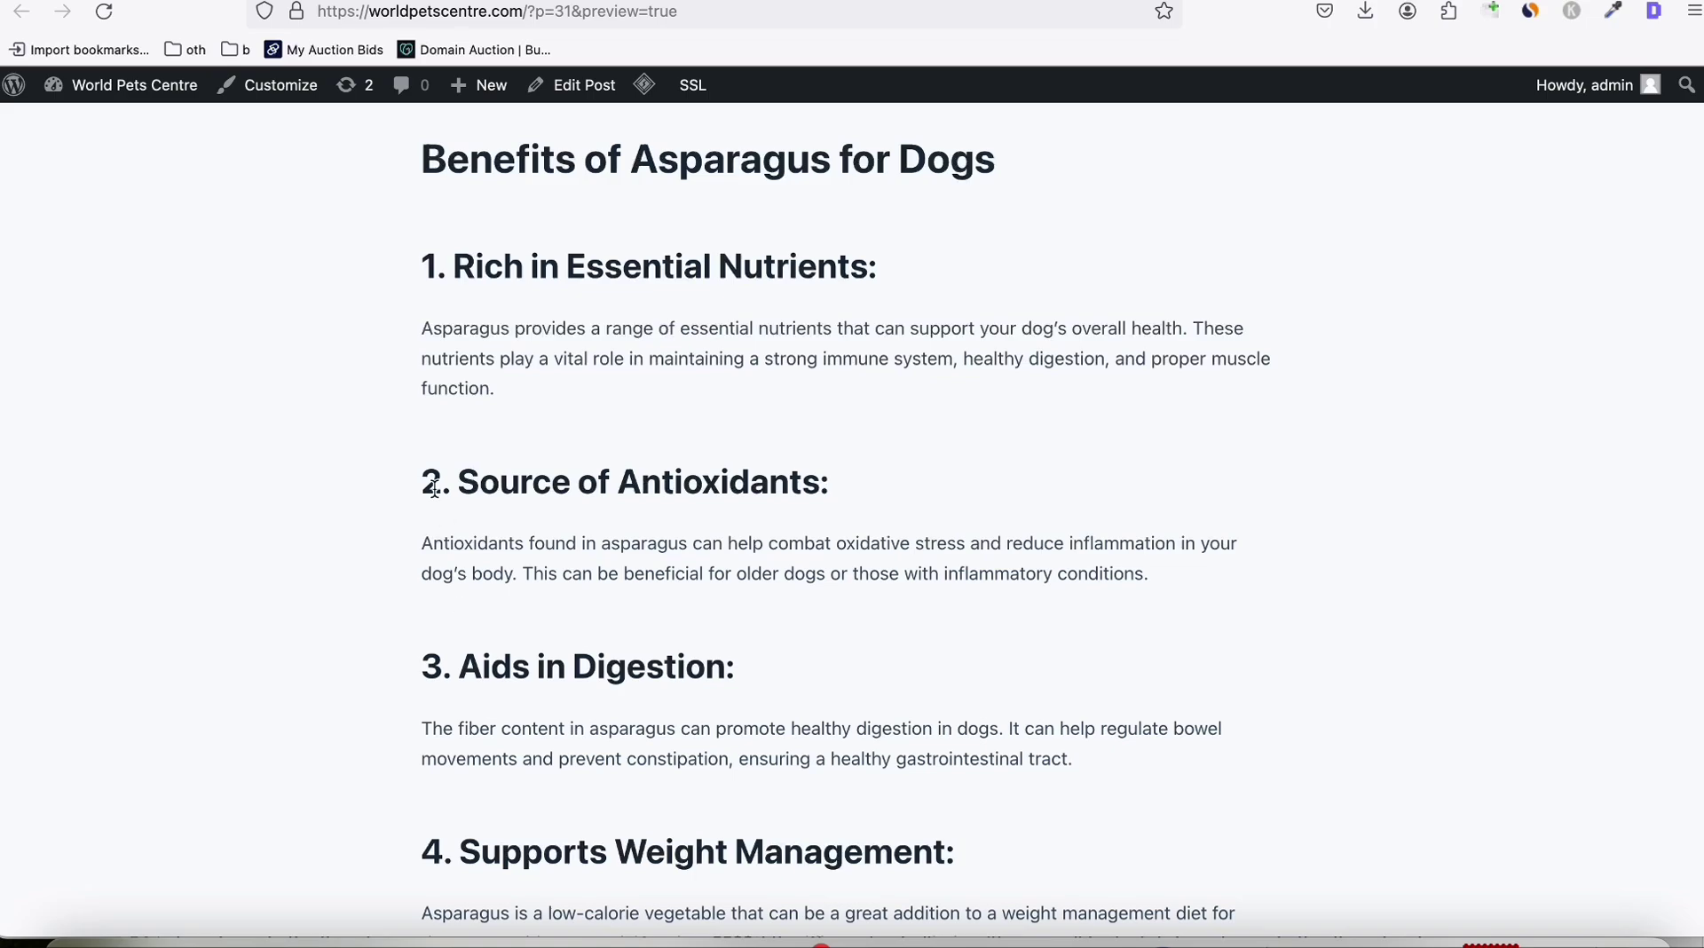
scroll(435, 494, down, 5)
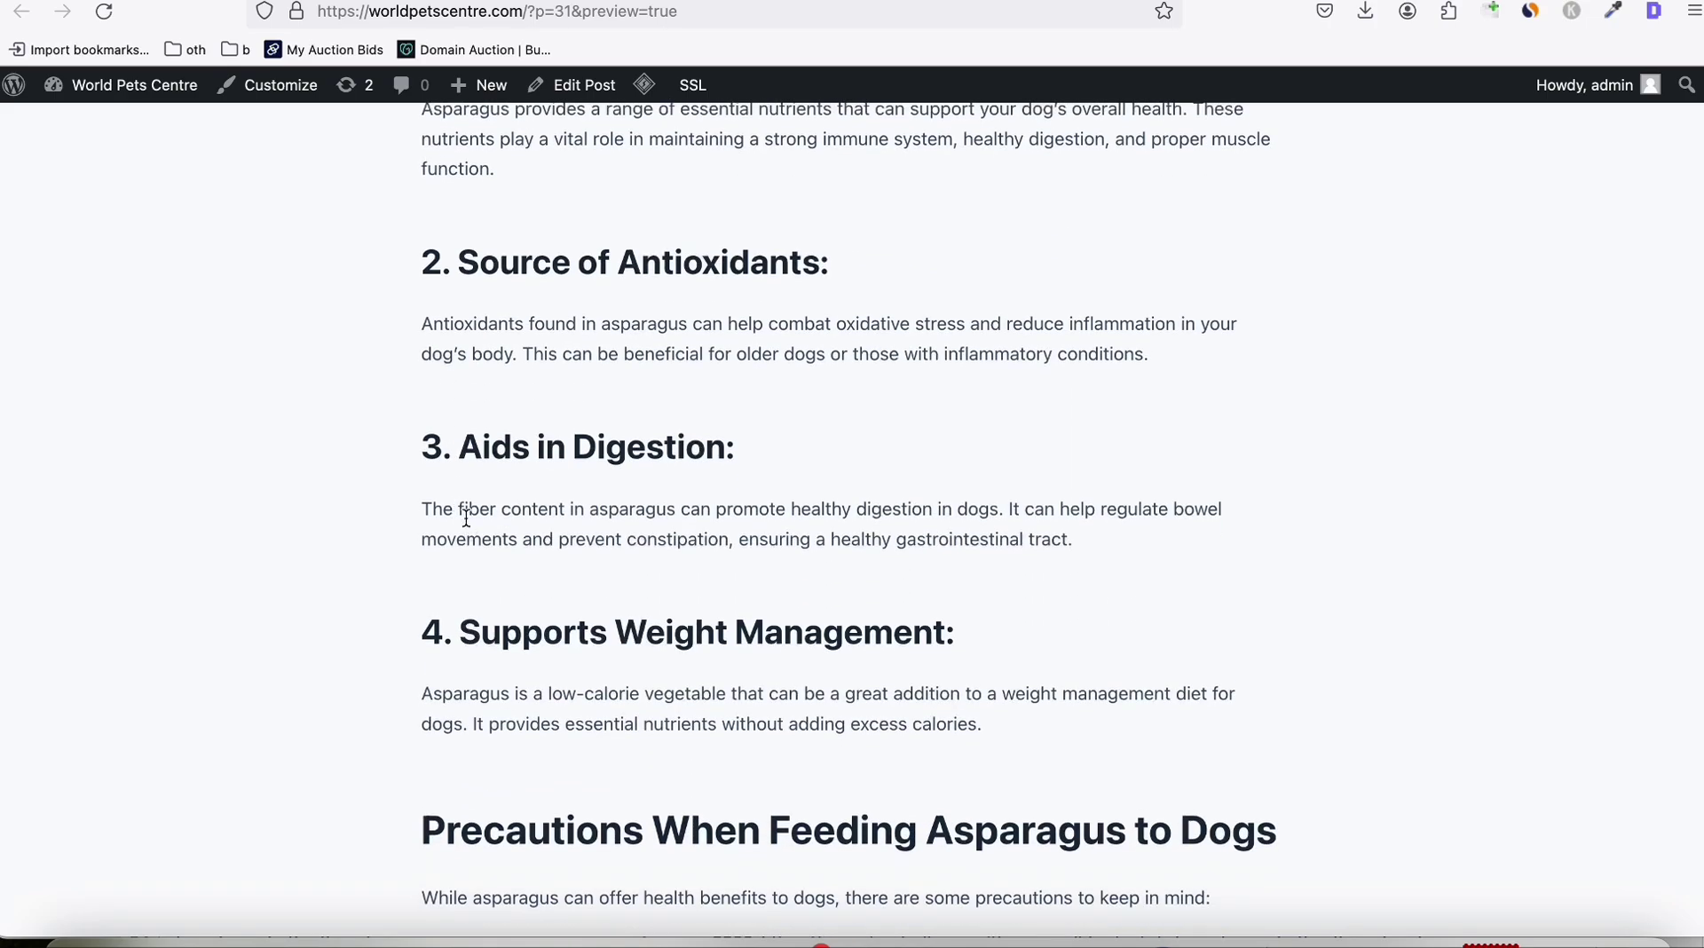
scroll(440, 484, down, 1)
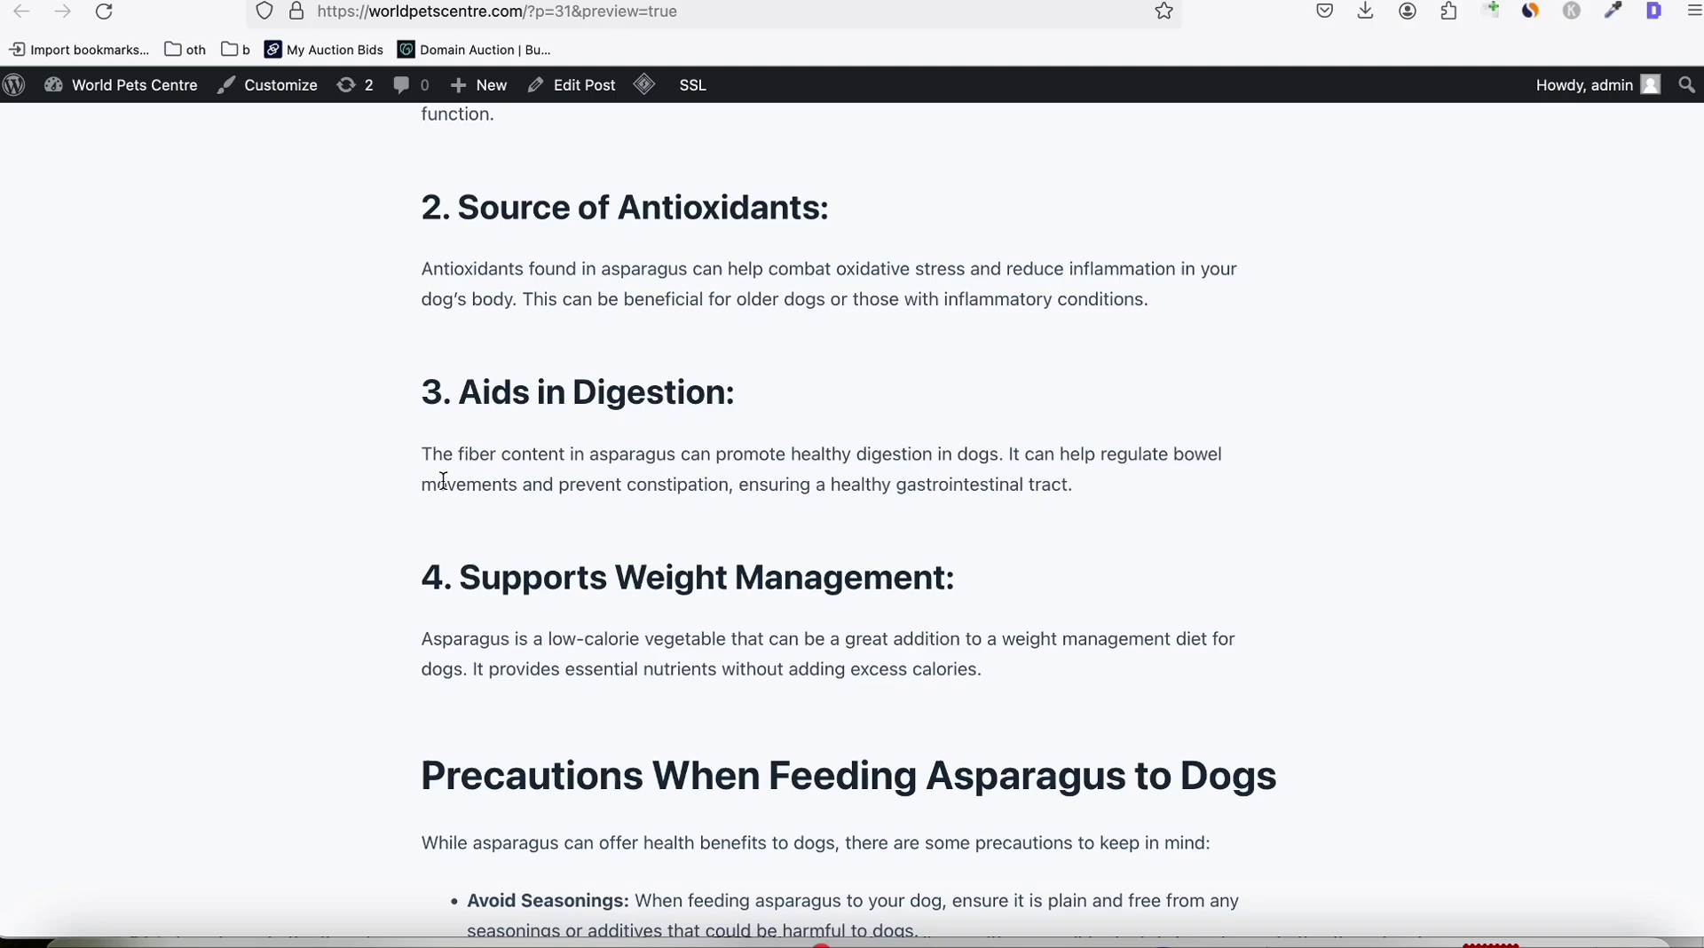
scroll(541, 484, down, 5)
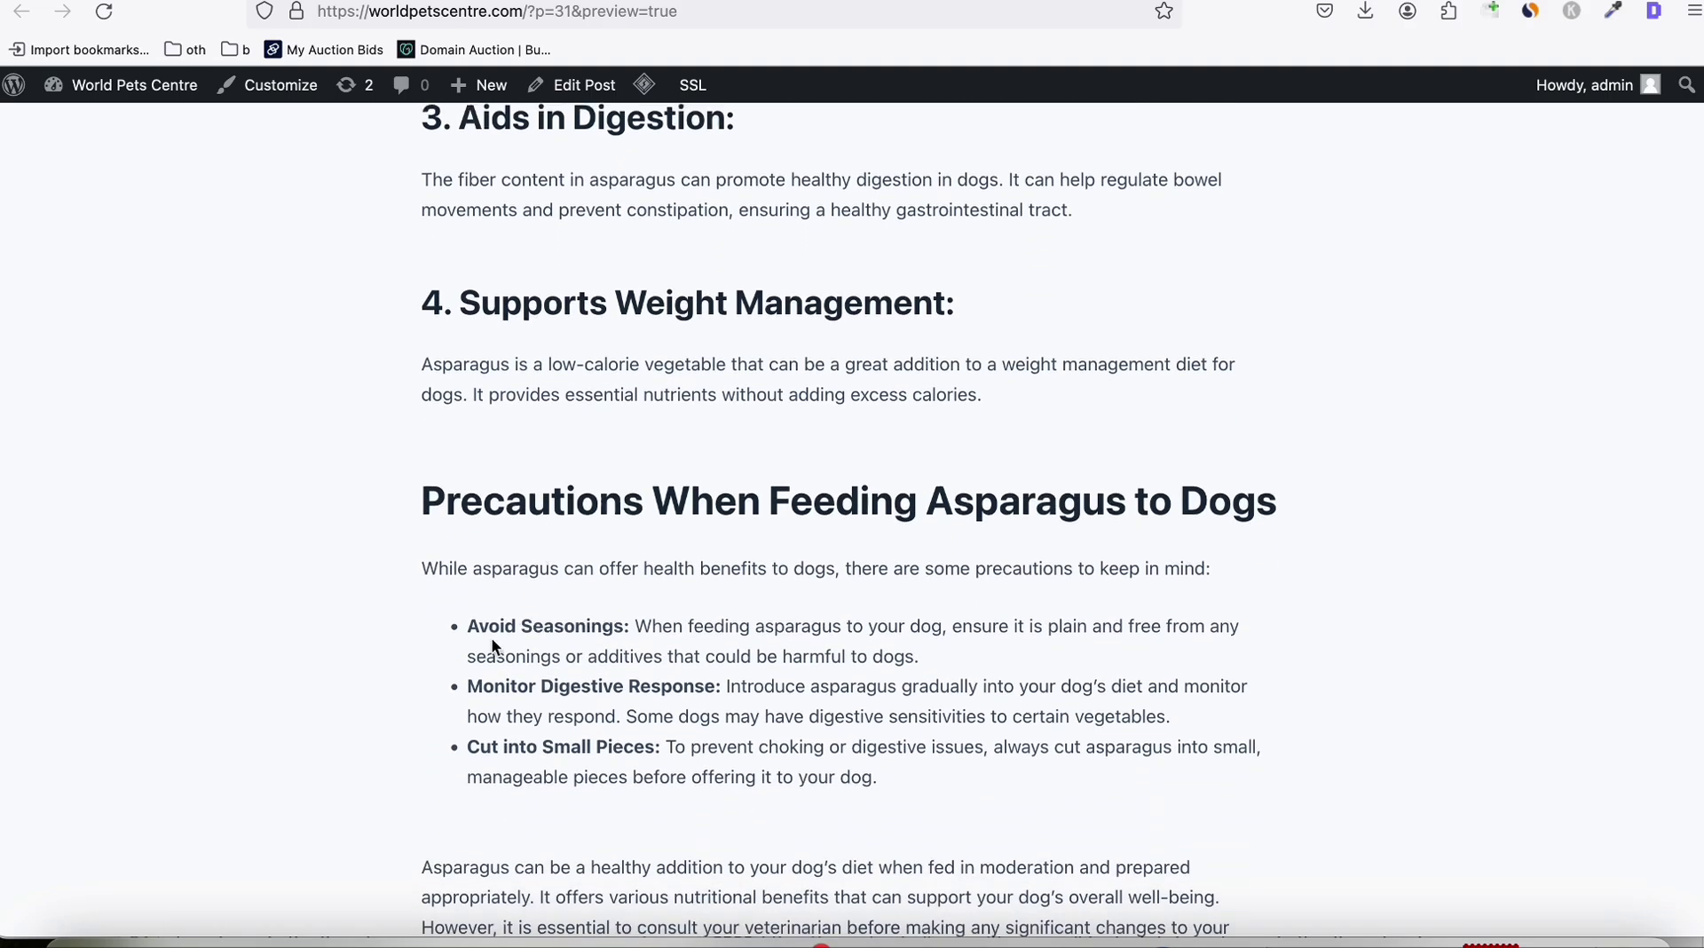
Step: Examine the precautions bullet list, the Conclusion and the Key Takeaway section of the asparagus article
triple_click(711, 744)
click(577, 710)
scroll(520, 596, down, 15)
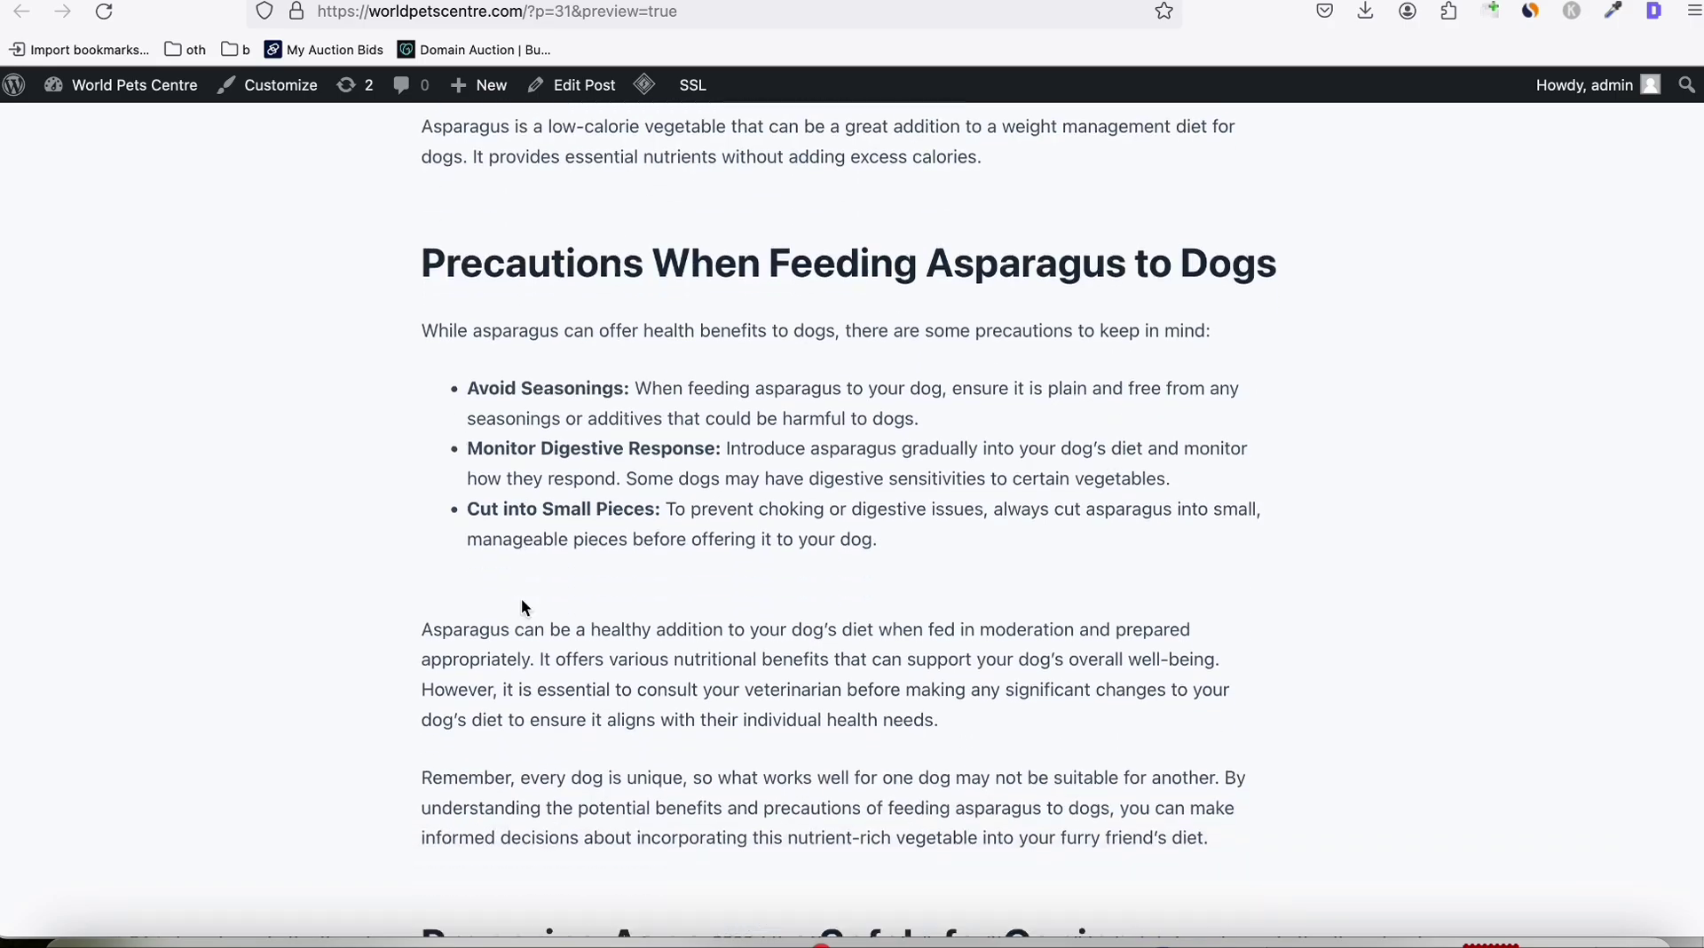
drag(469, 418, 611, 524)
scroll(612, 525, down, 20)
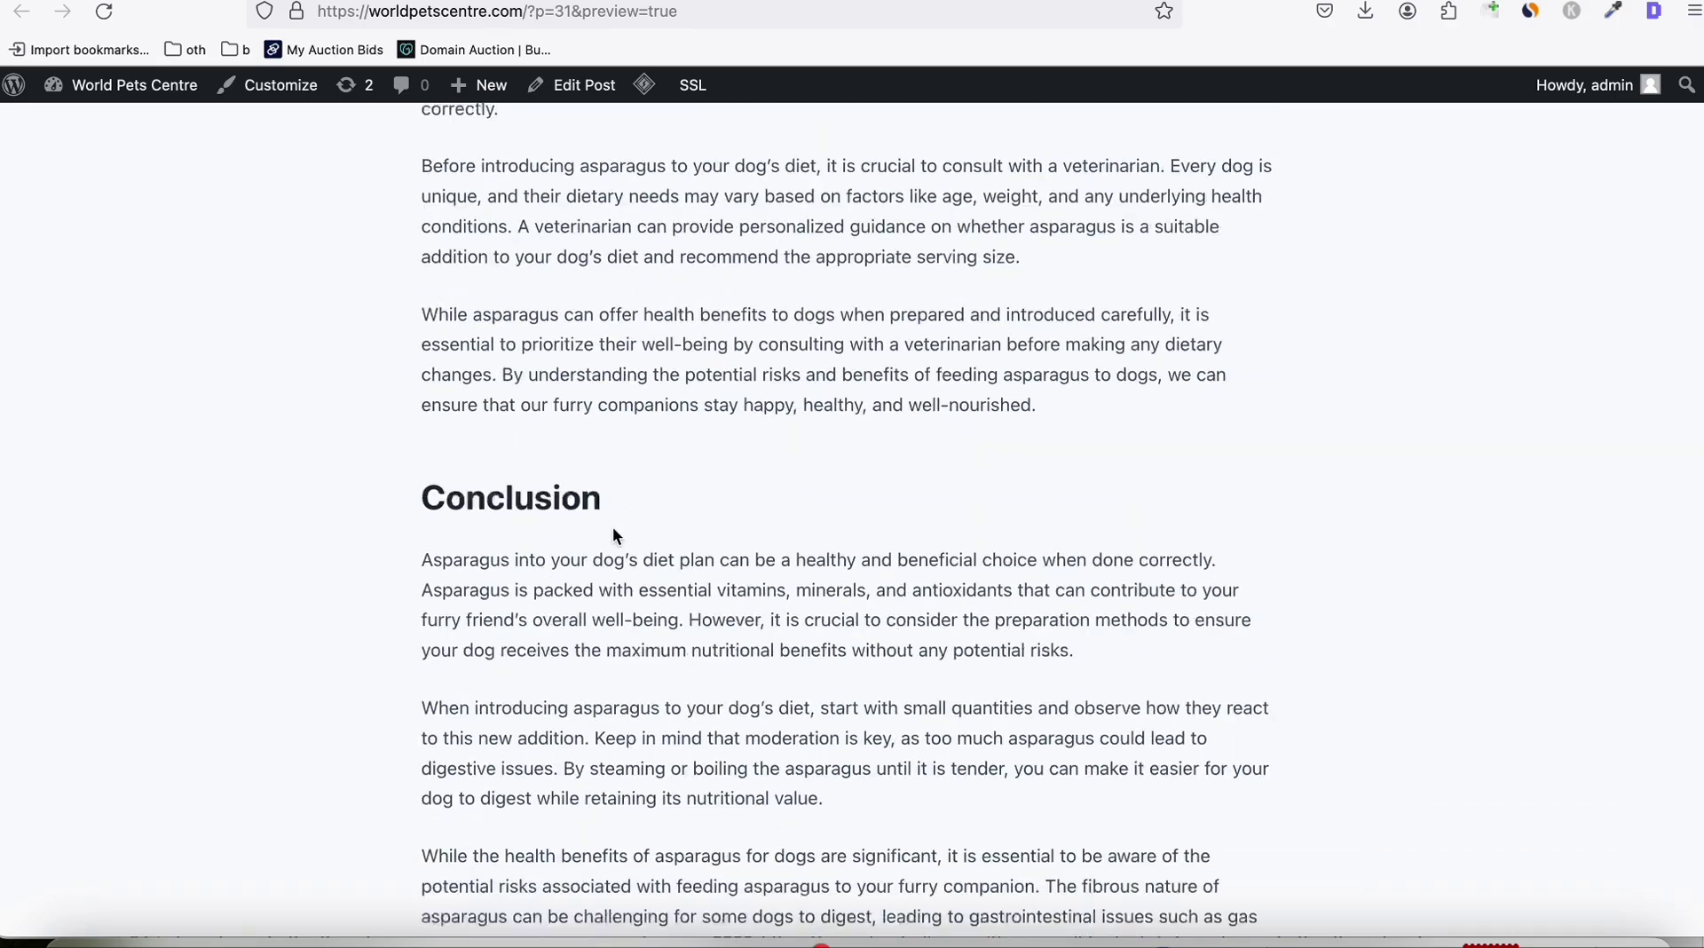
scroll(880, 668, up, 20)
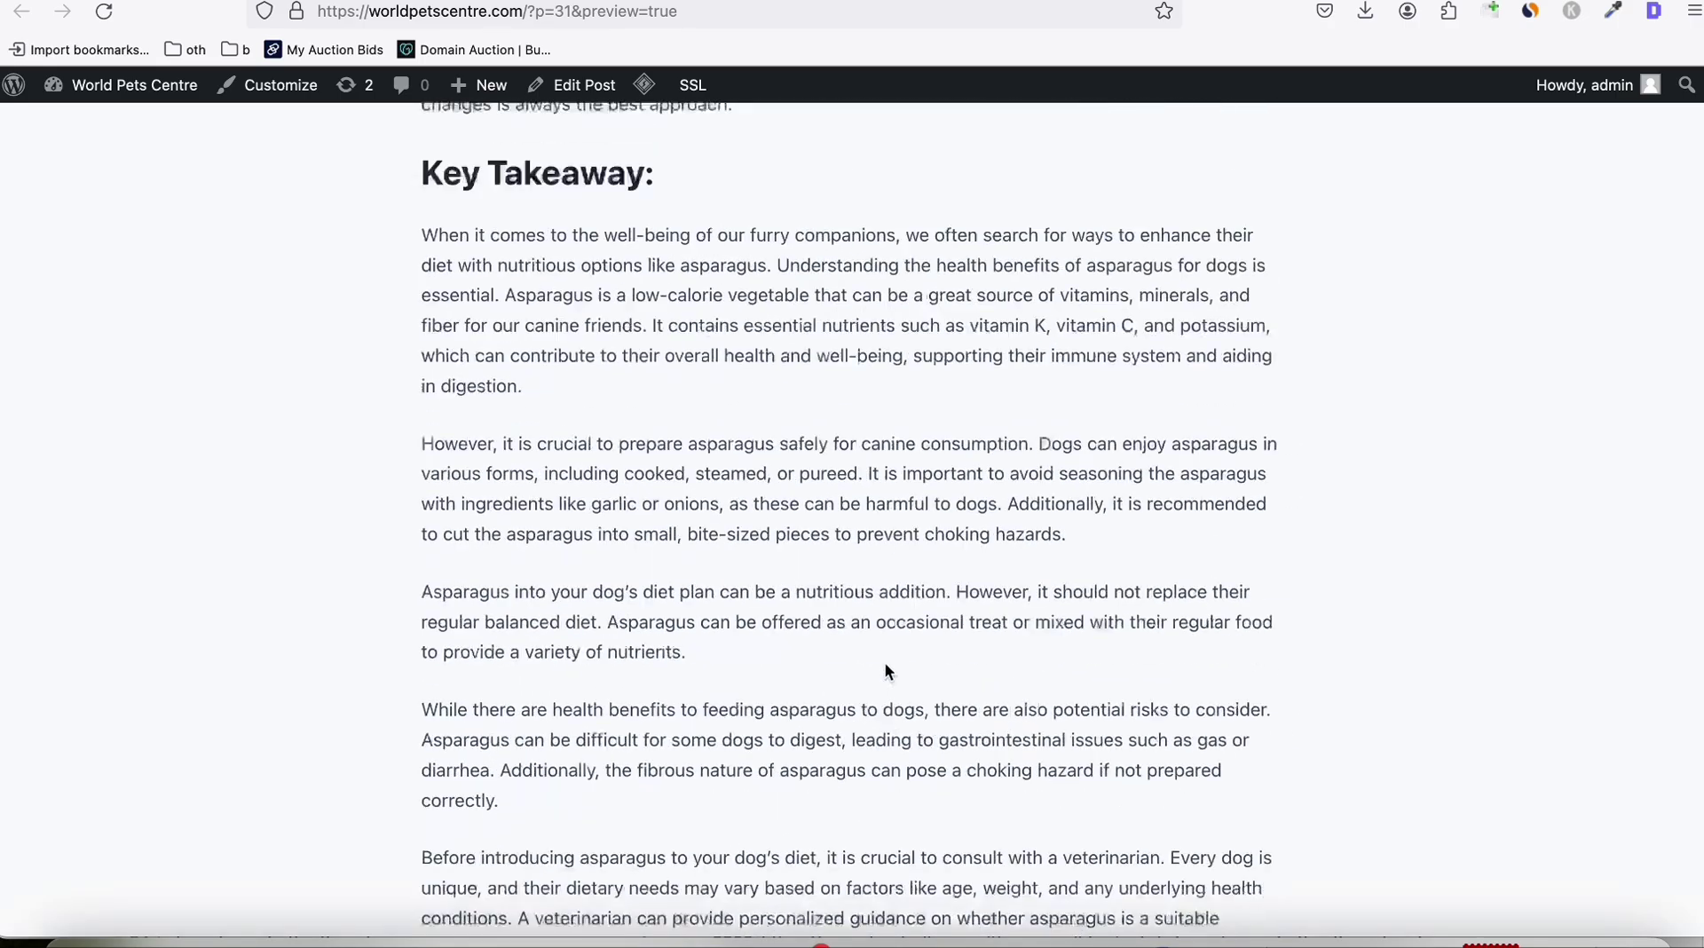
Step: Return to the Posts list, preview the draft "How Many Kittens Can A Cat Have" and examine its image and sections
click(1024, 2)
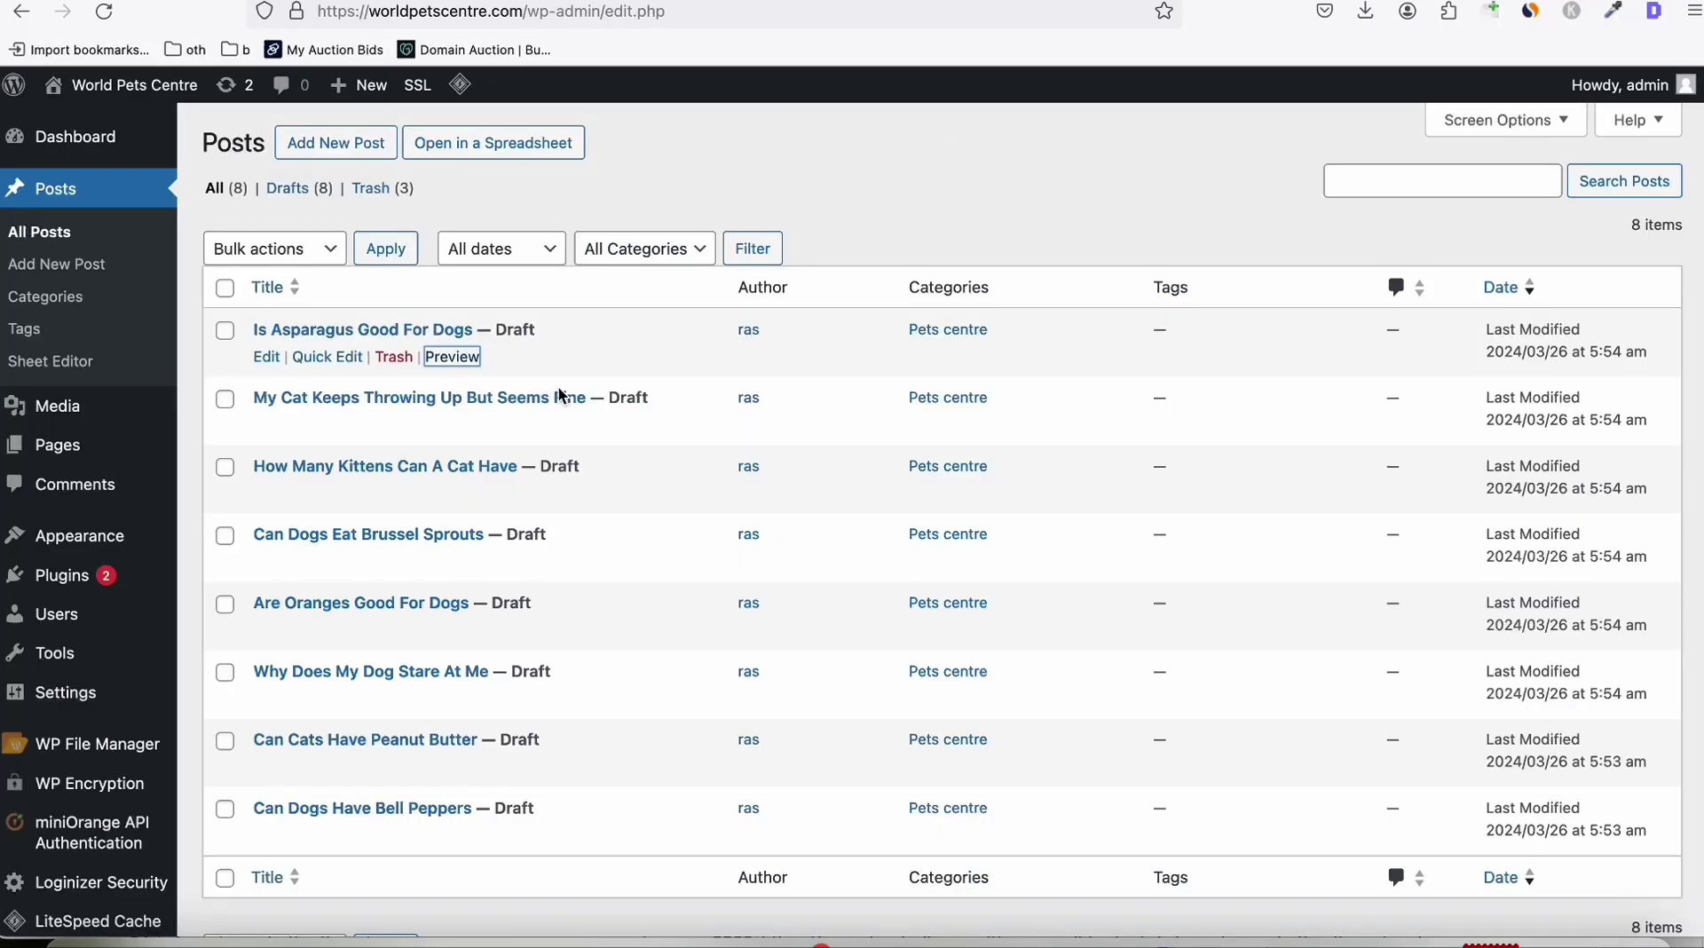
mouse_move(445, 495)
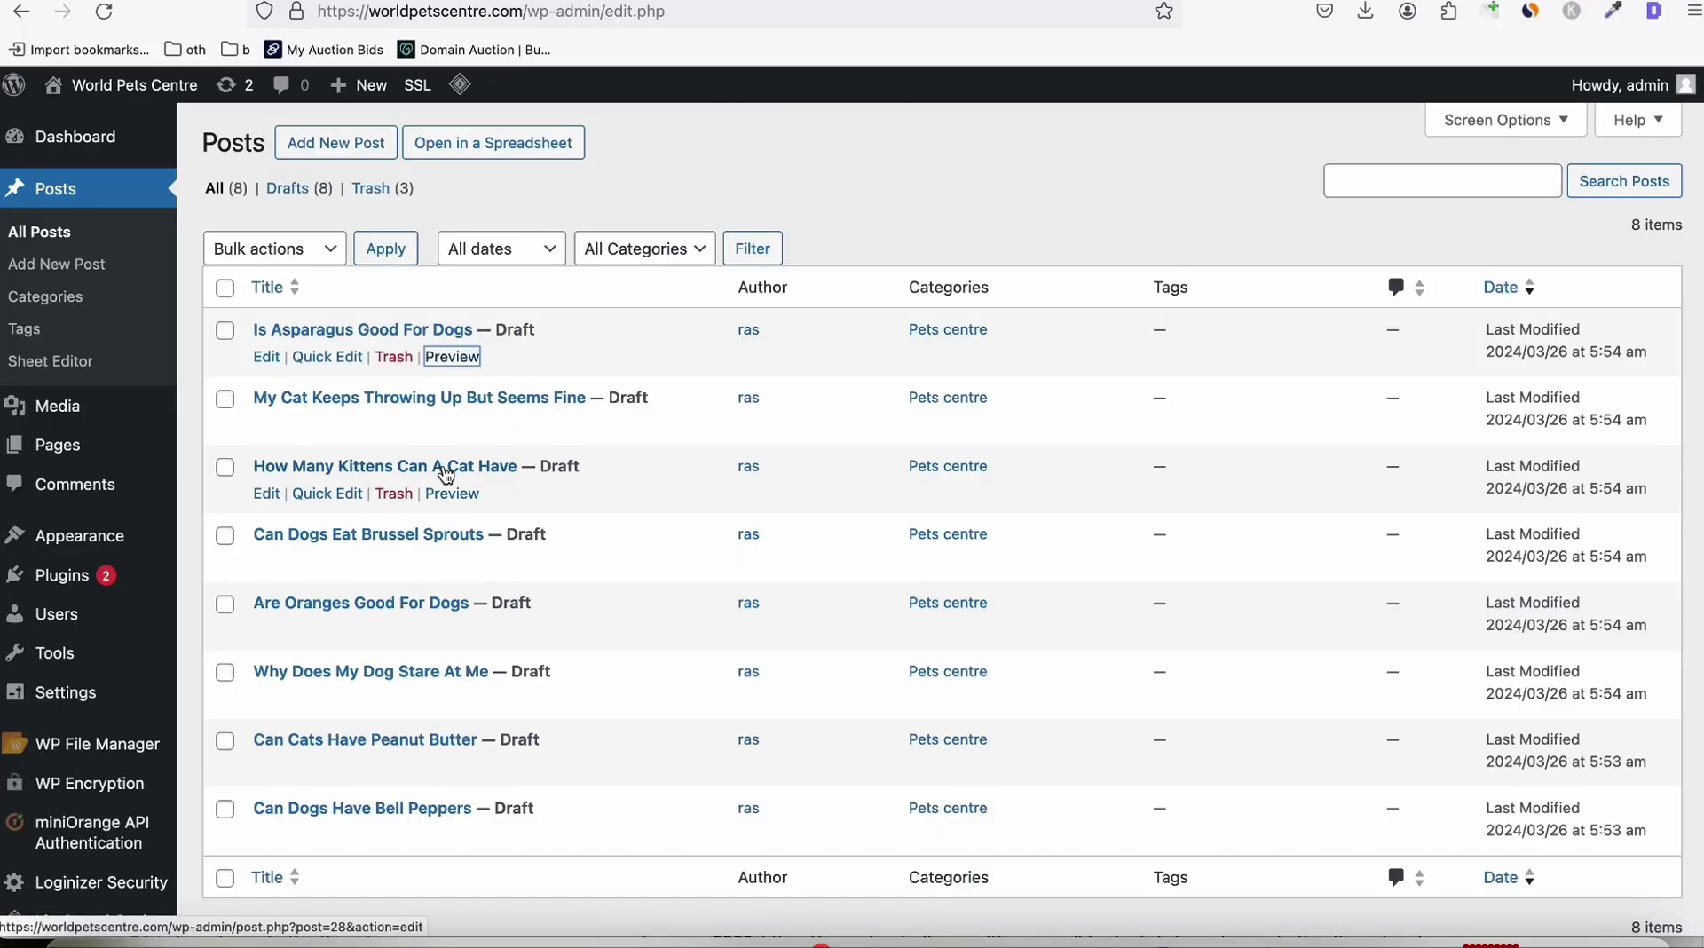
right_click(452, 493)
click(480, 504)
click(1133, 3)
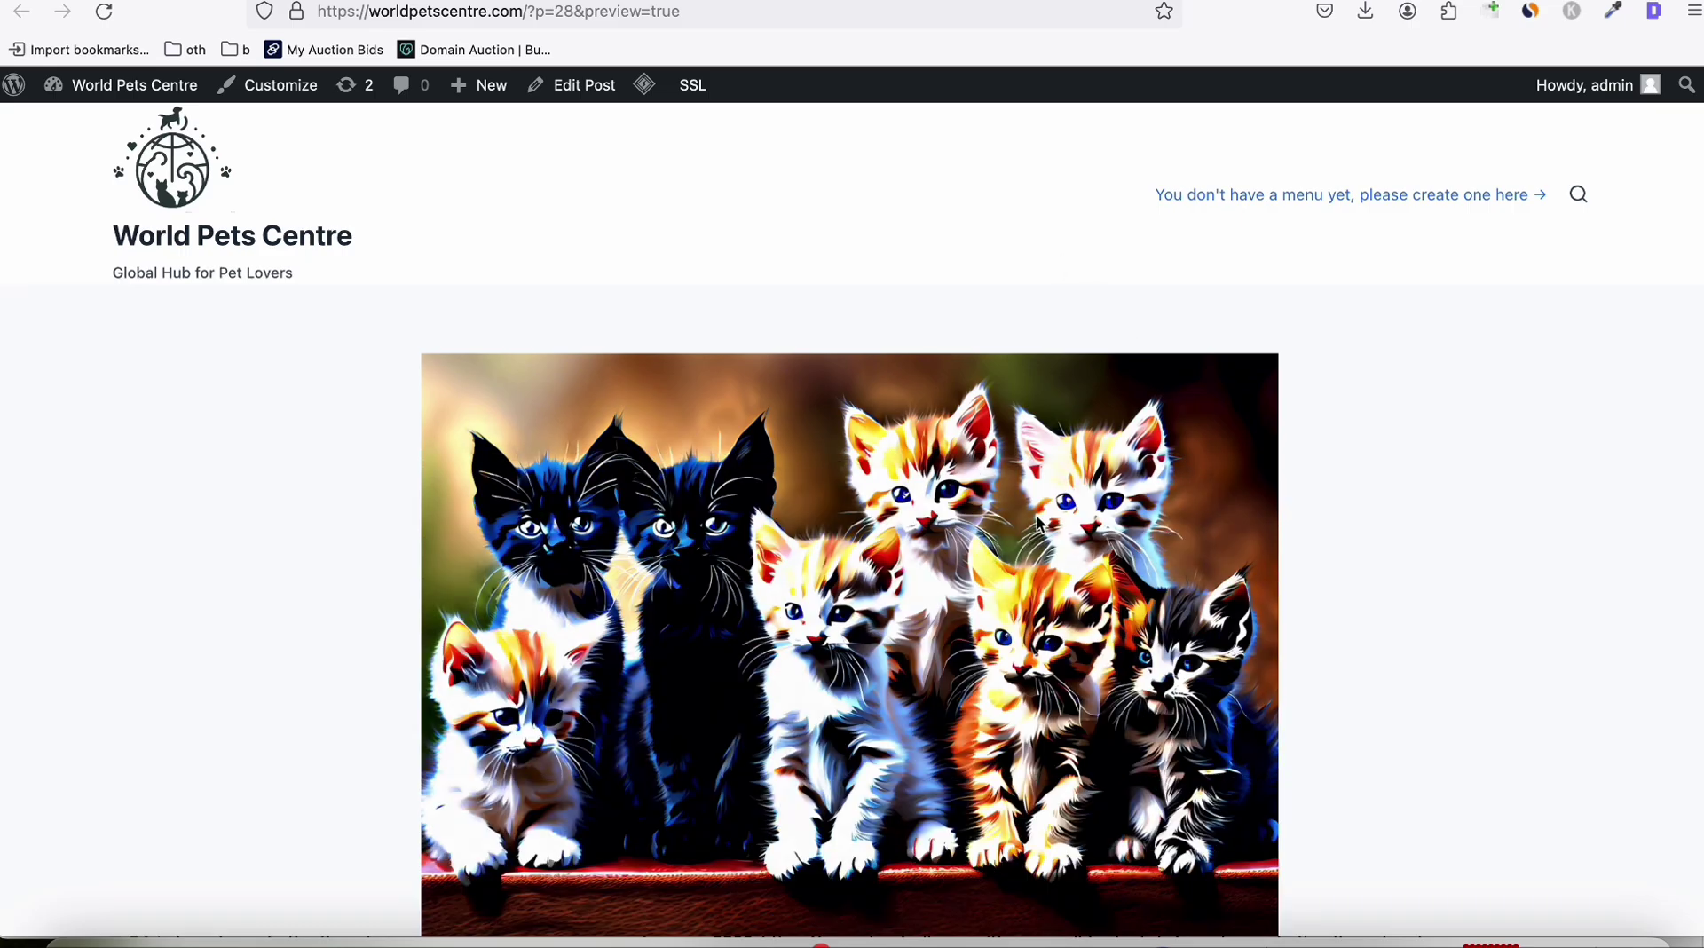
scroll(1039, 522, down, 10)
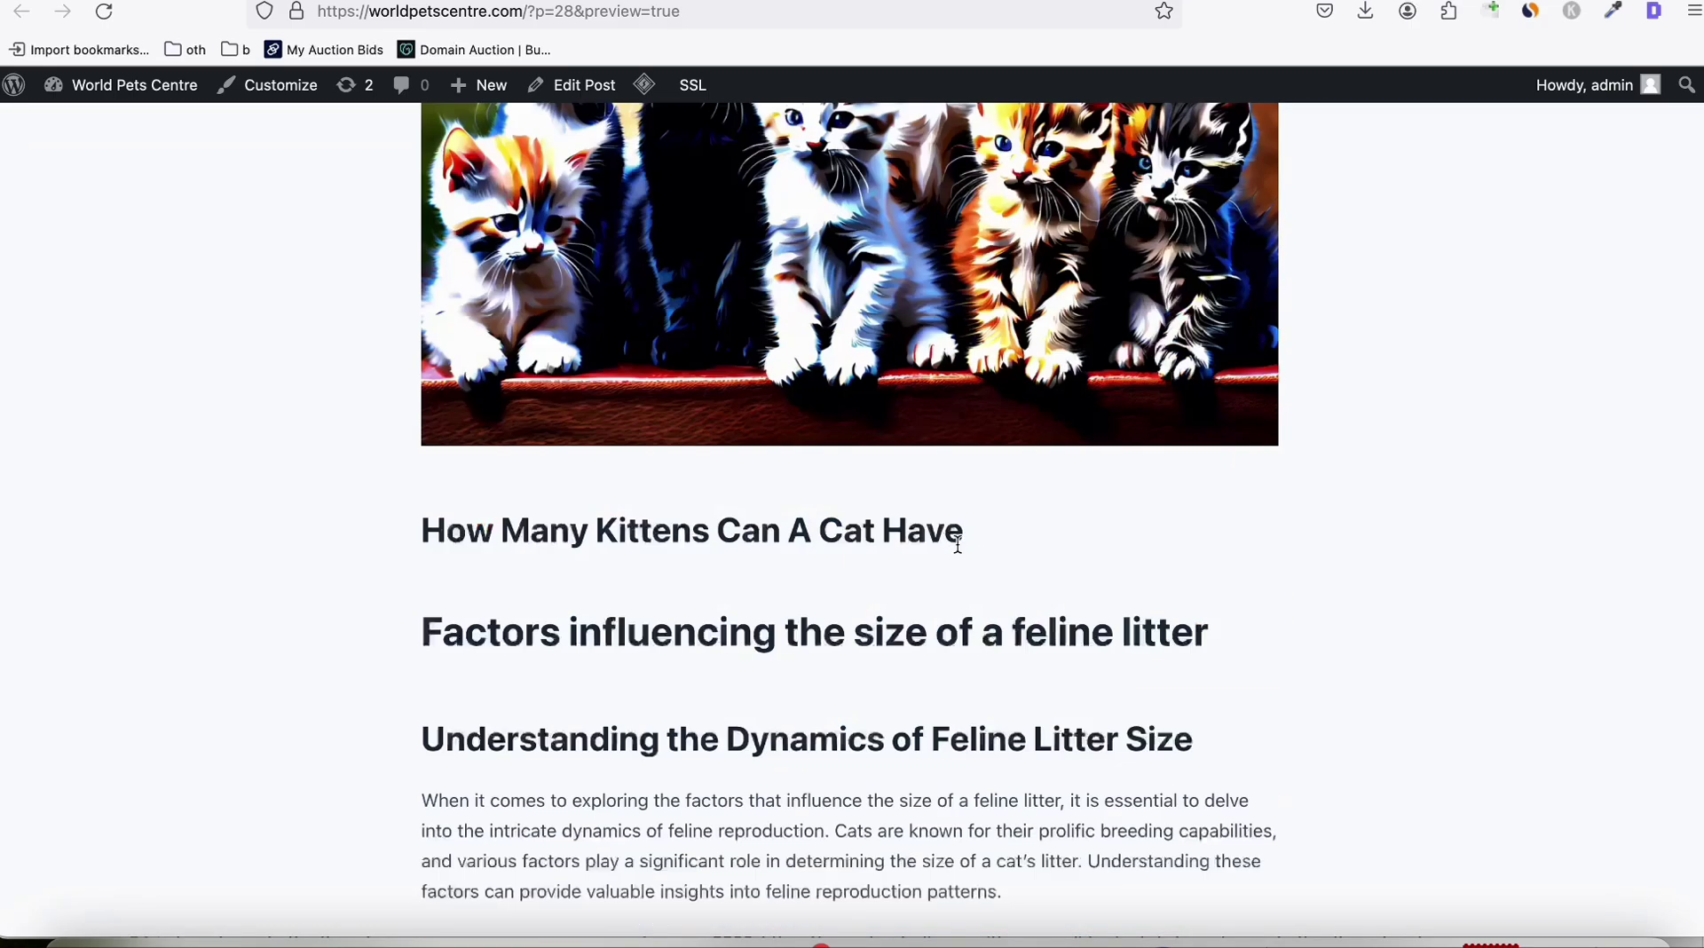
scroll(538, 509, down, 20)
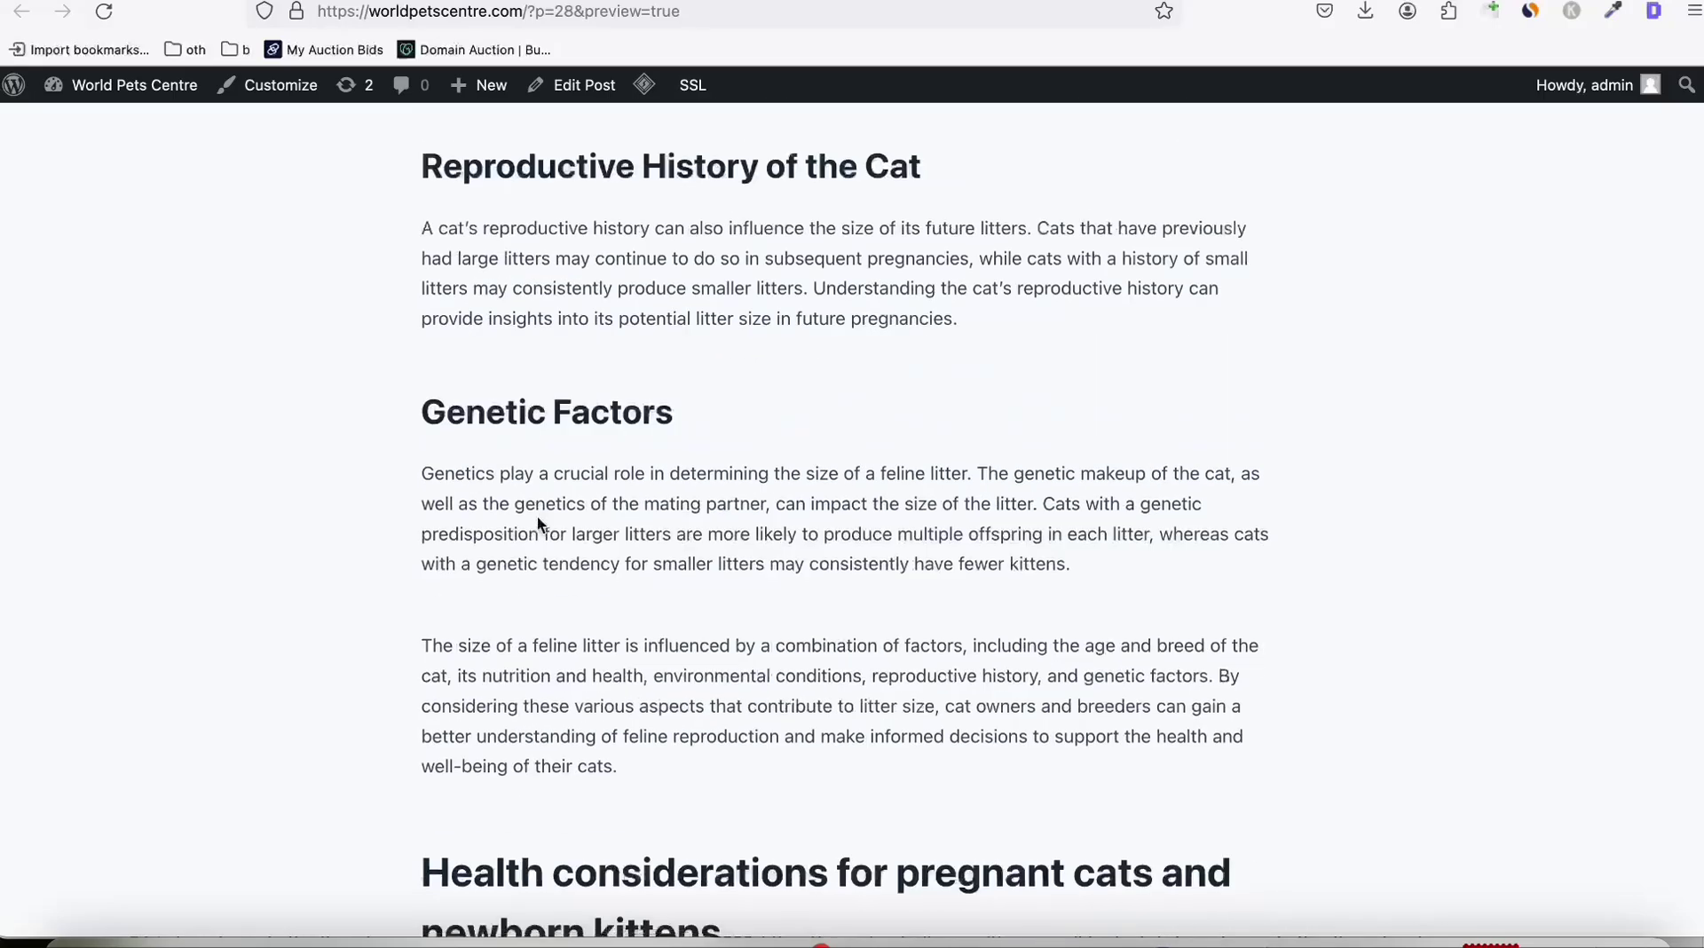
scroll(537, 524, down, 20)
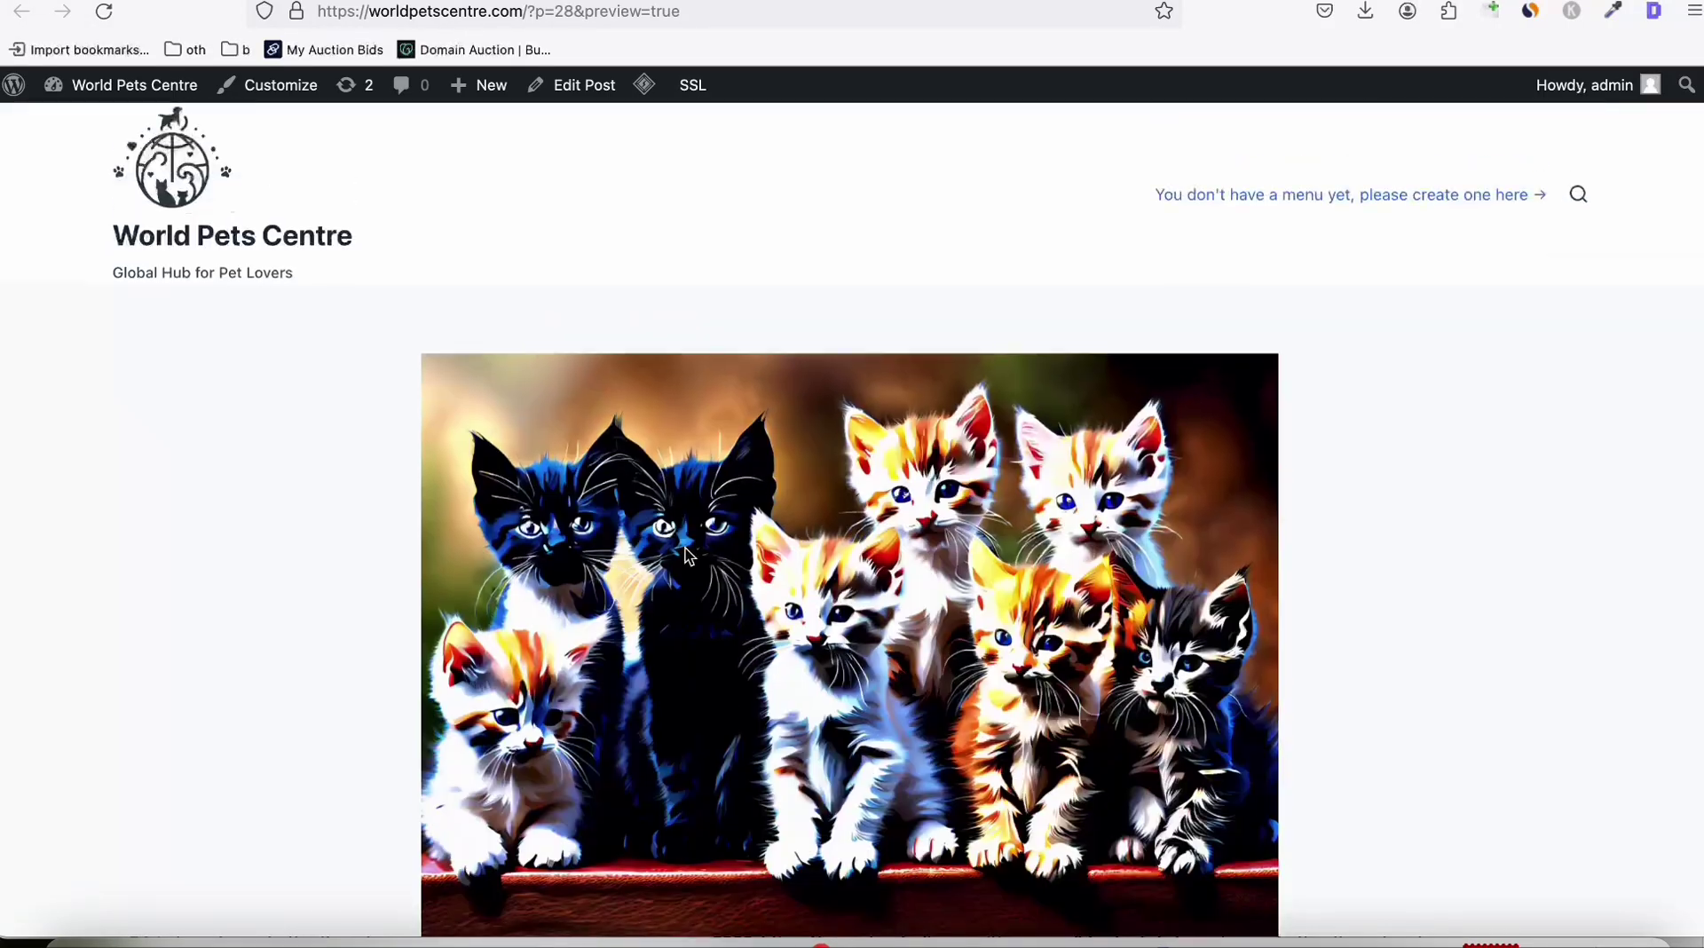
Step: Return to the WordPress Posts list, refresh it and look through the newly added drafts
click(173, 191)
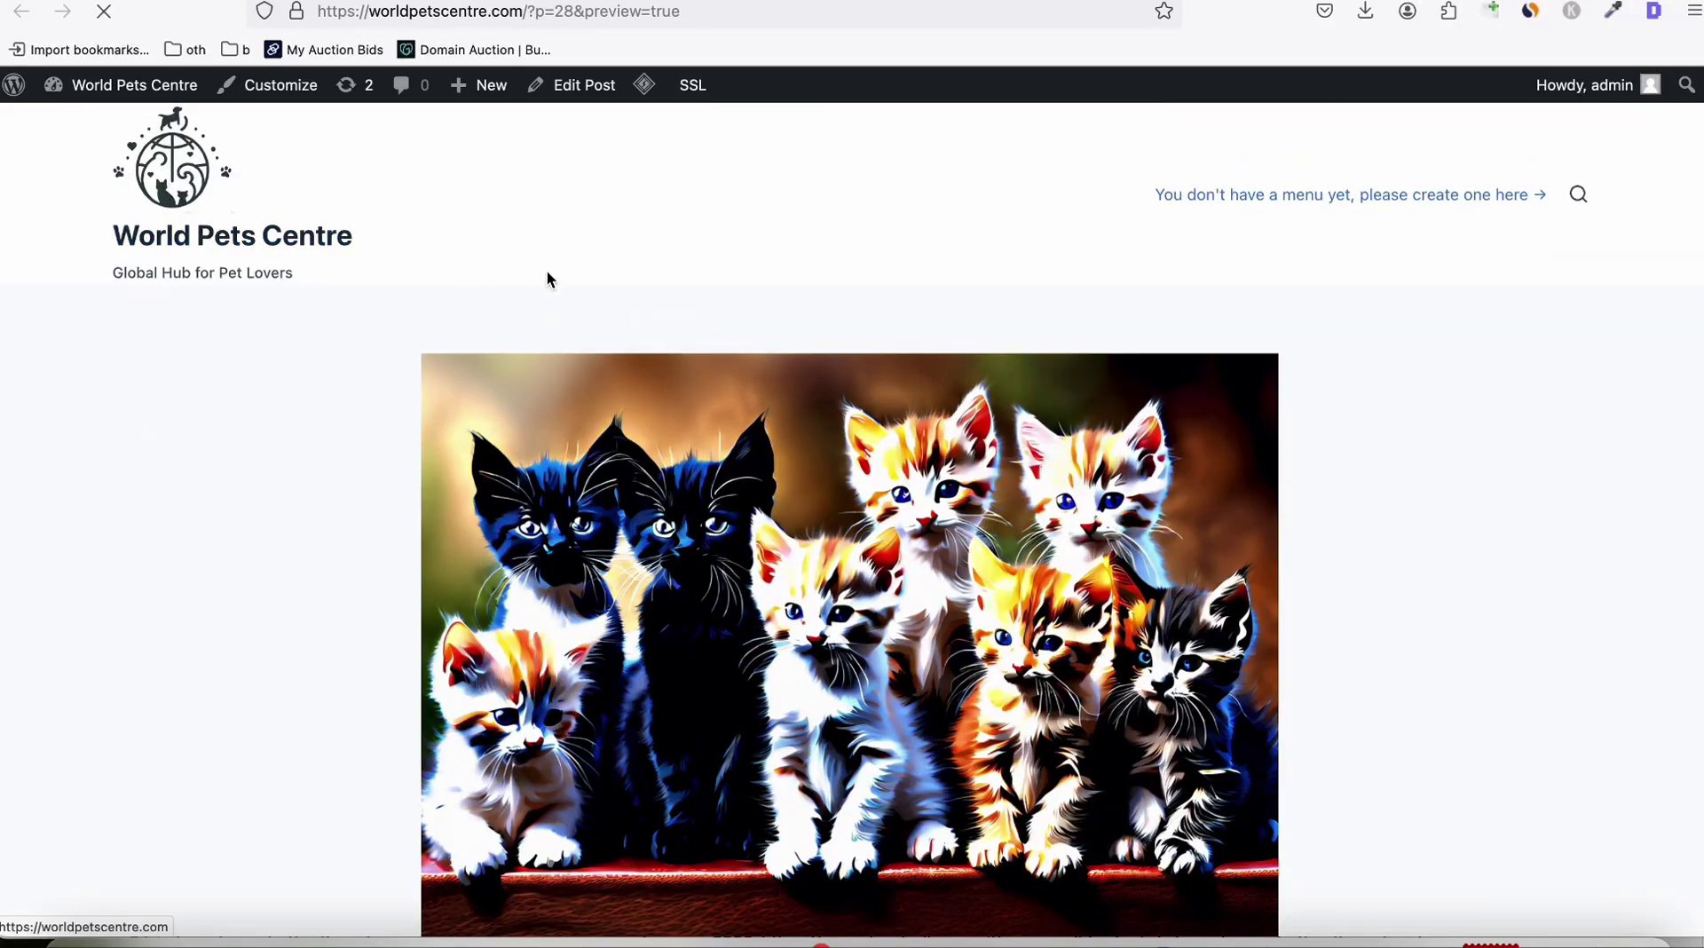
click(431, 378)
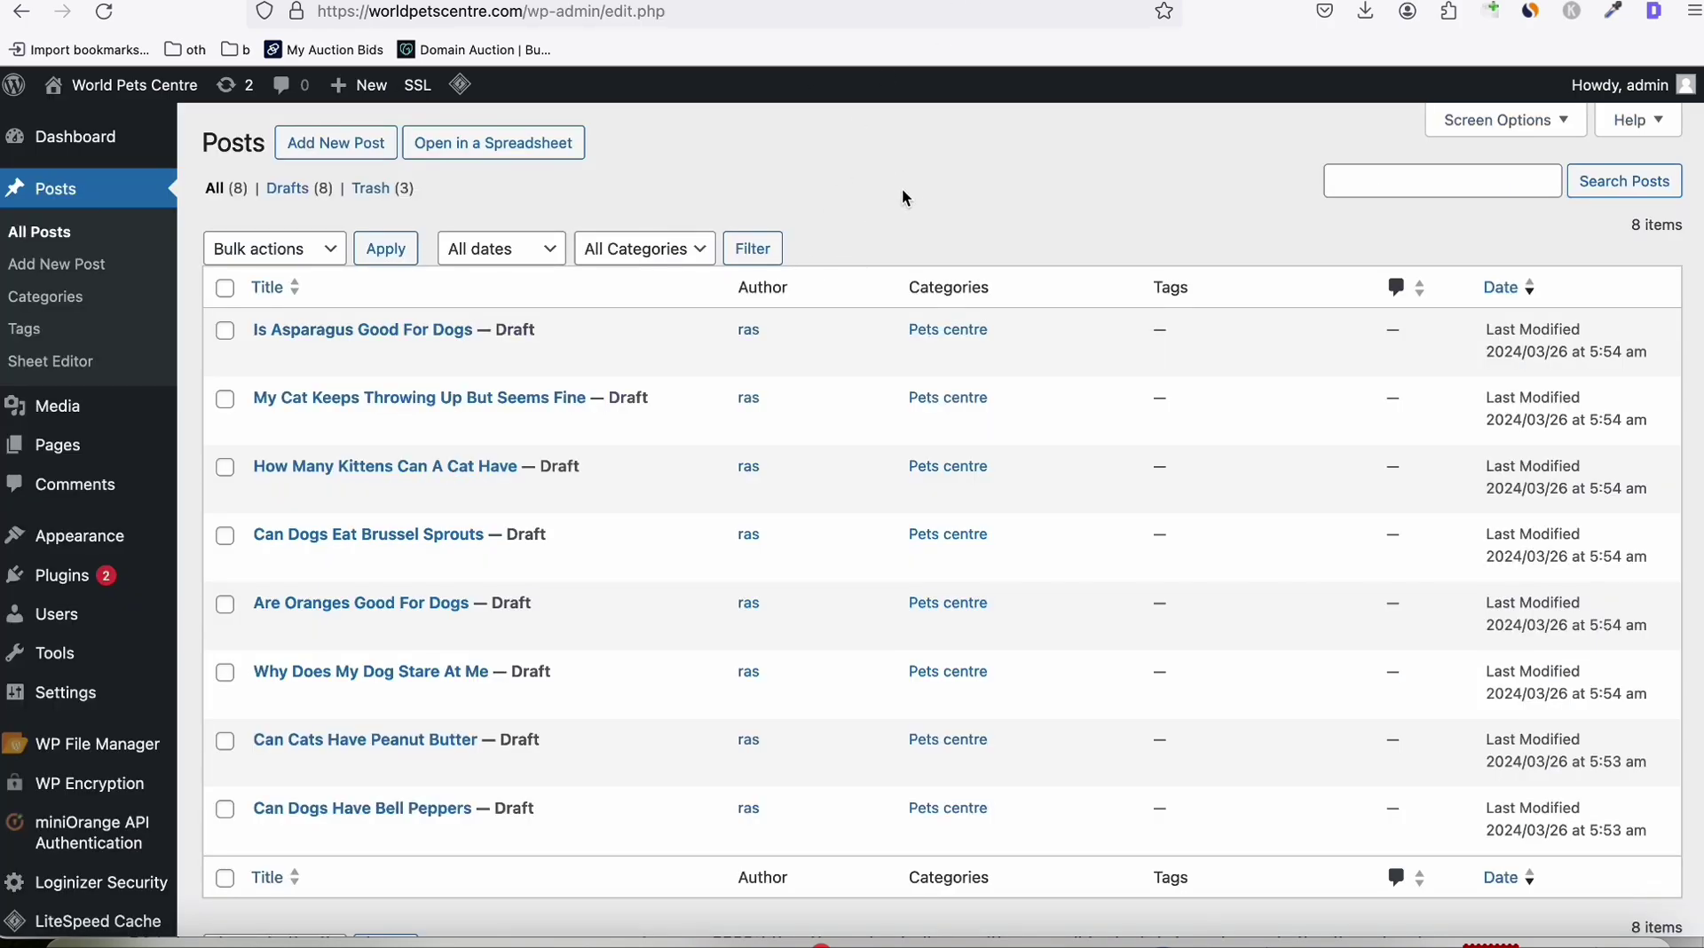
click(100, 11)
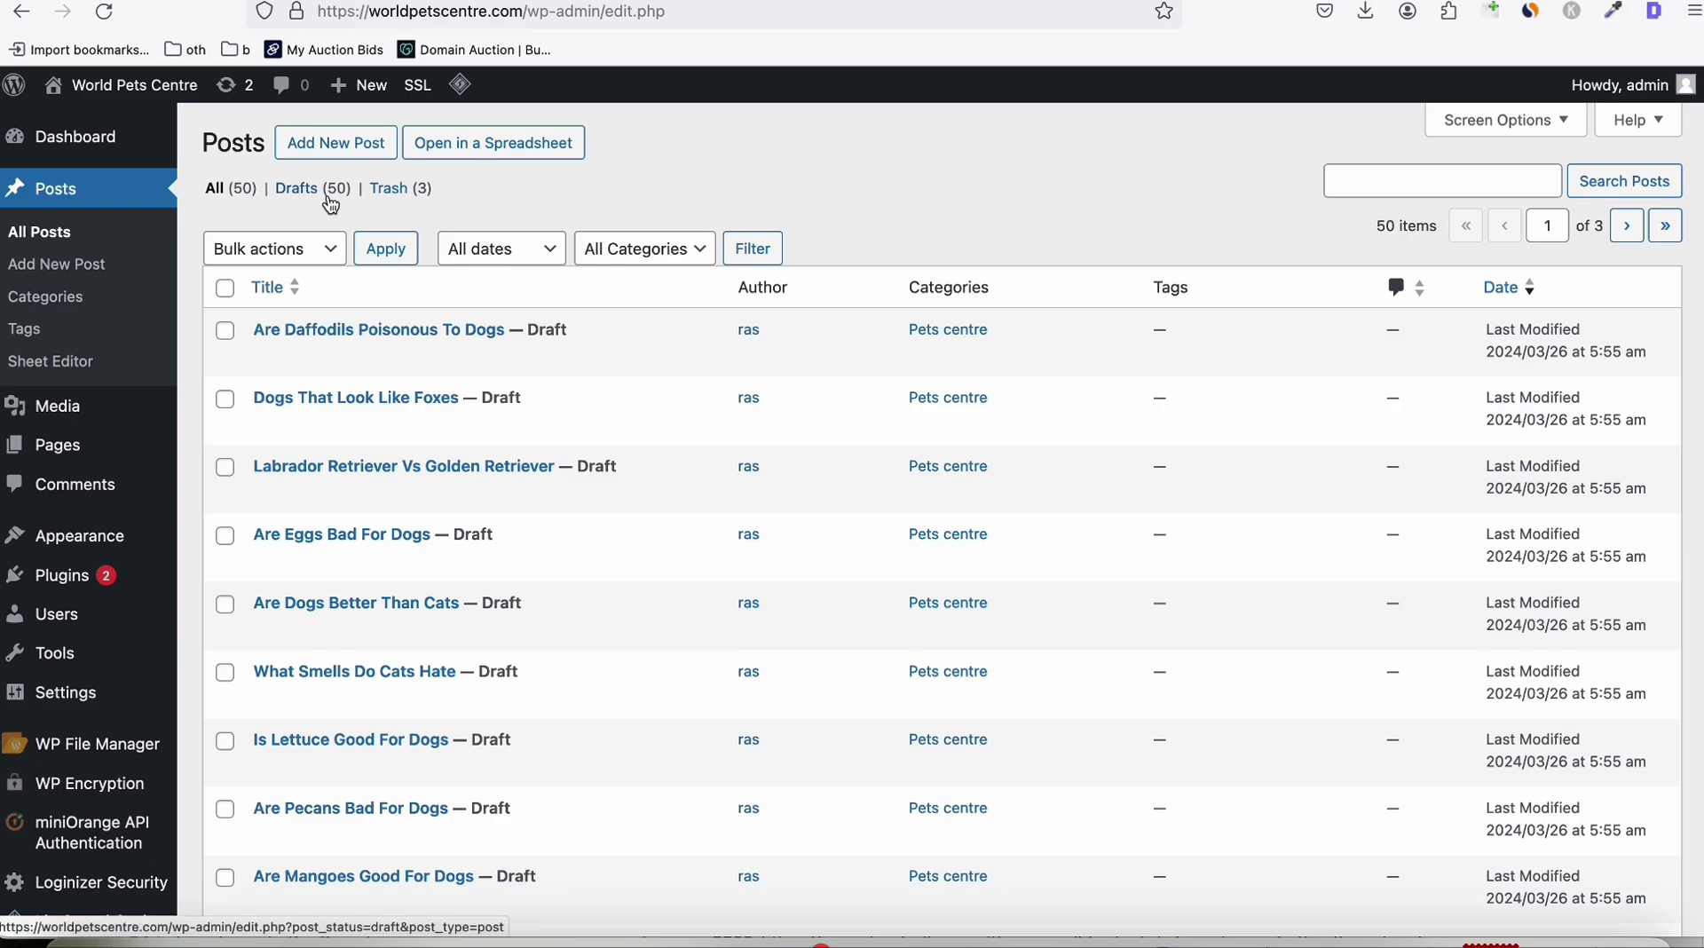
scroll(551, 305, down, 8)
scroll(529, 444, up, 8)
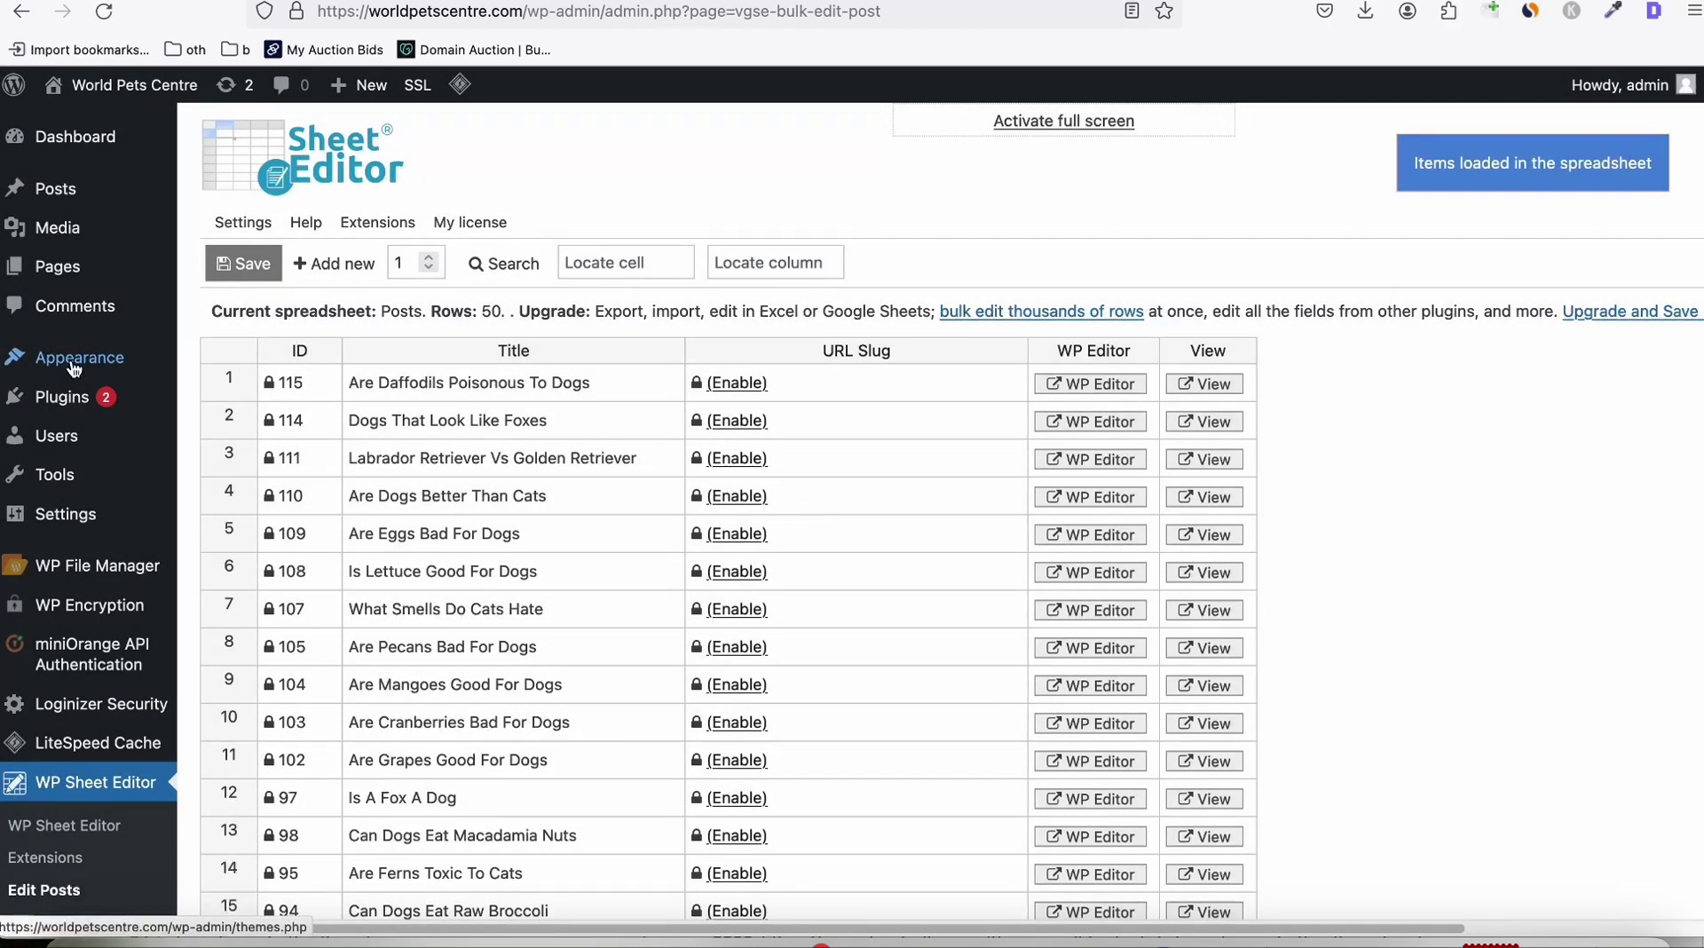
Step: Copy the first ten post titles from the WP Sheet Editor posts spreadsheet and submit them in the ChatGPT title-rewriting chat
click(456, 380)
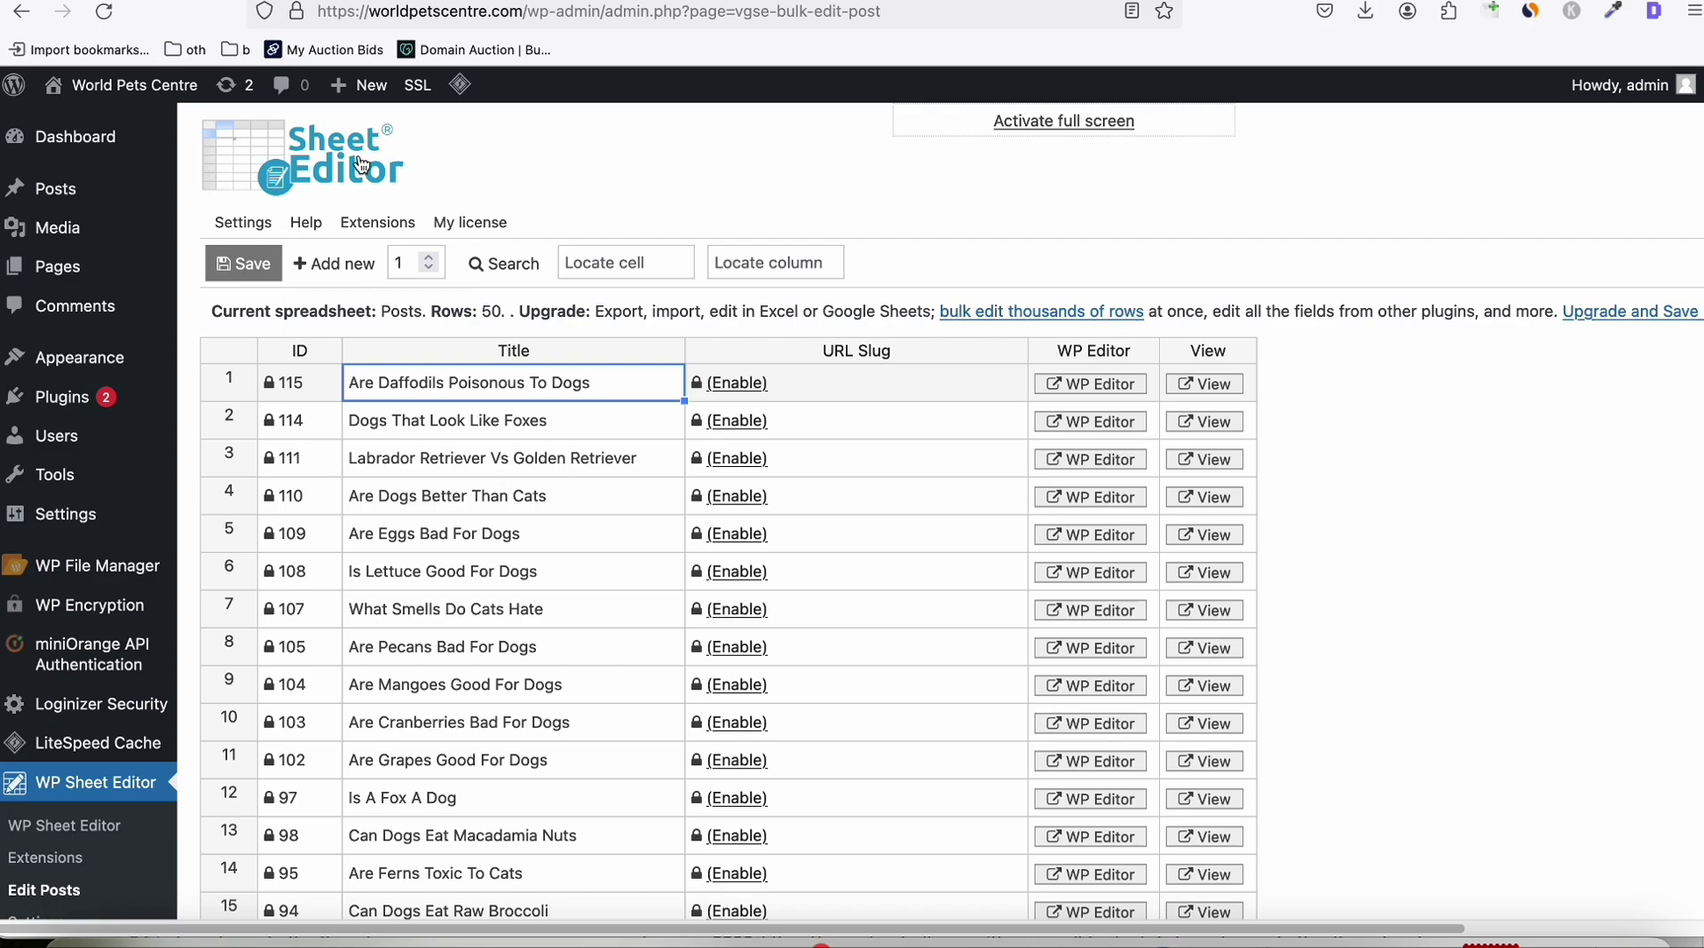
shift+click(457, 725)
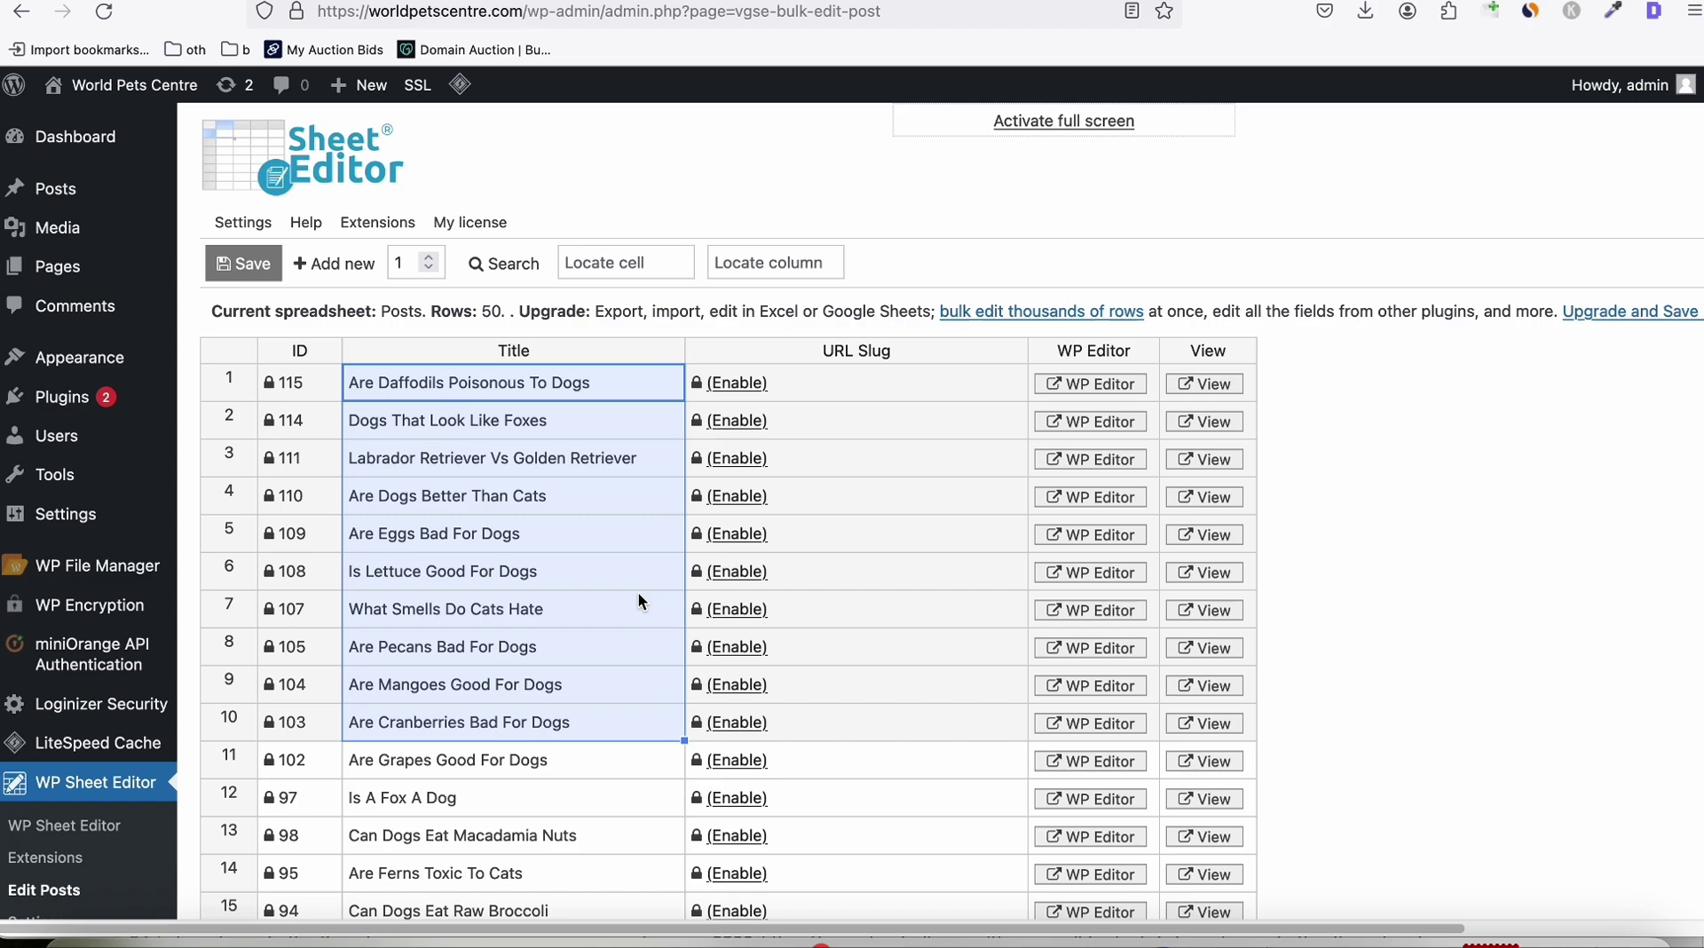
click(1325, 1)
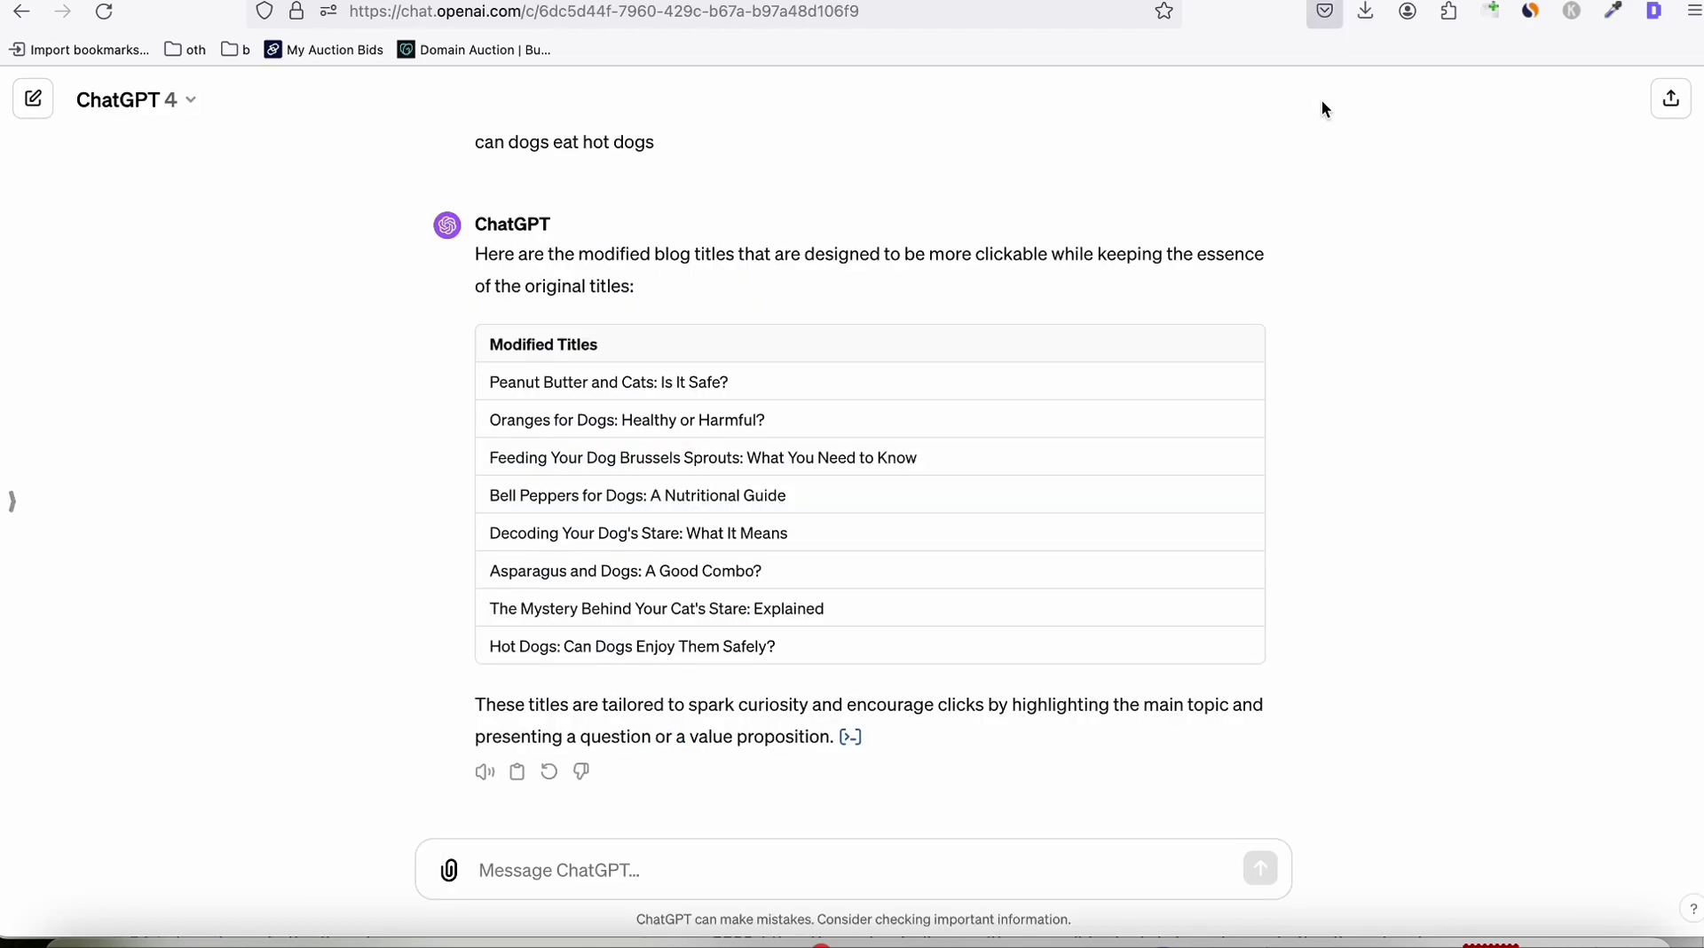
click(592, 872)
key(super+v)
scroll(830, 446, up, 15)
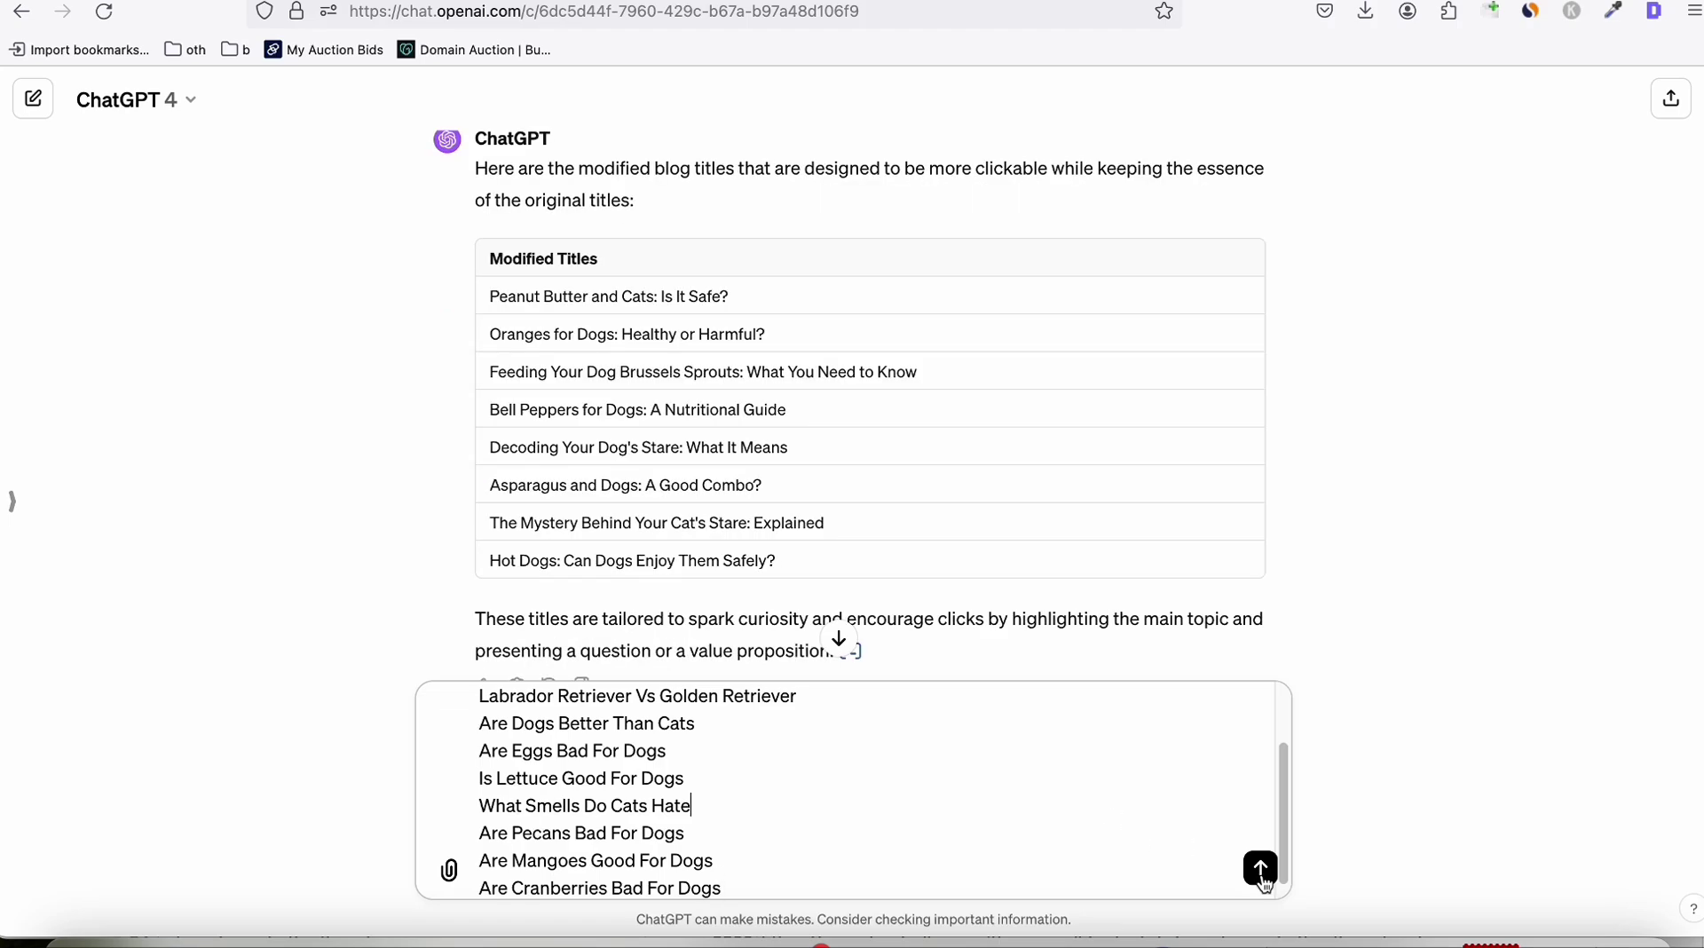
click(1263, 874)
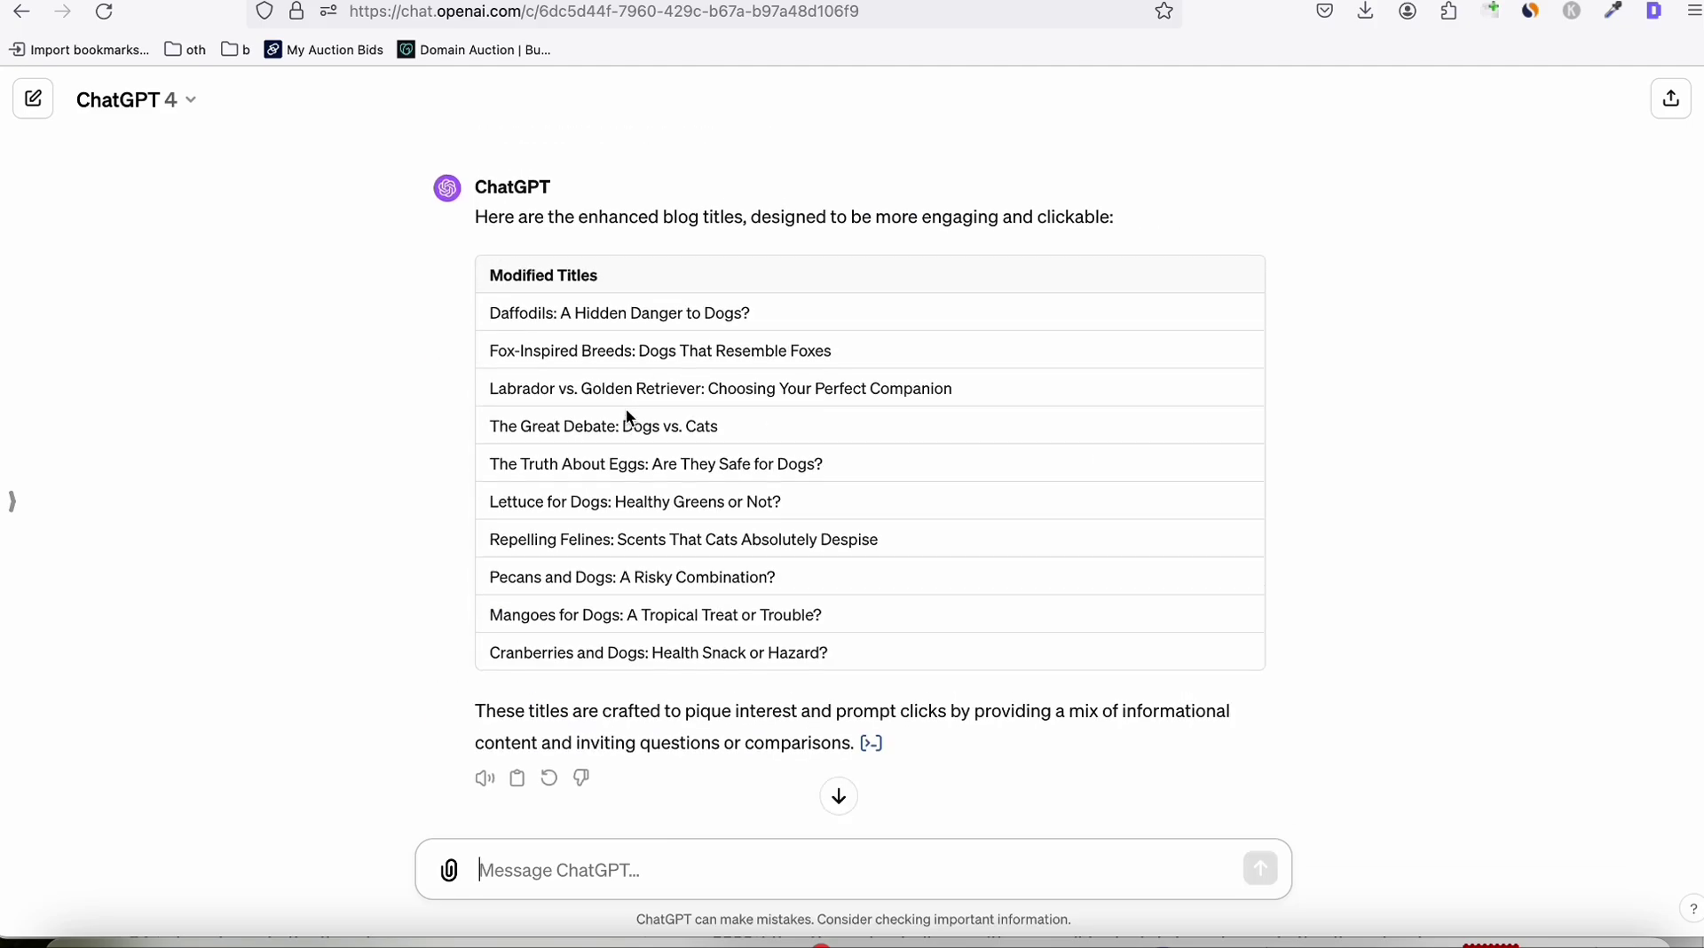
Step: Compare ChatGPT's modified titles with the ten original titles, starting with the daffodils and fox-like dogs rows
scroll(626, 409, up, 5)
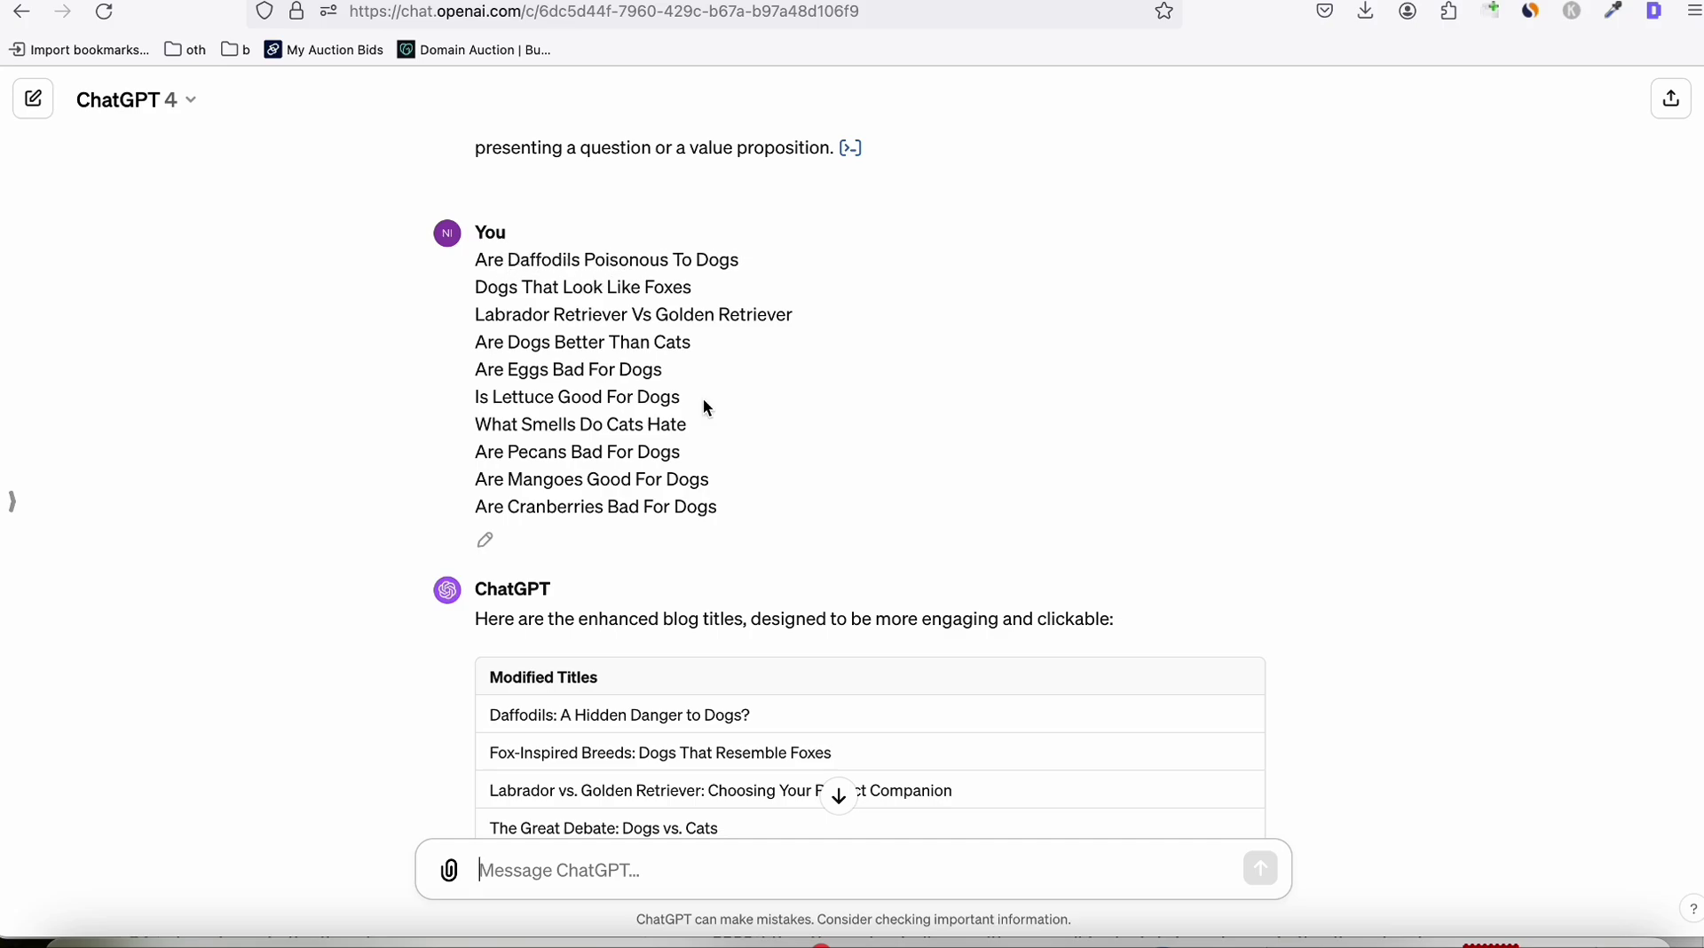
double_click(523, 714)
triple_click(603, 715)
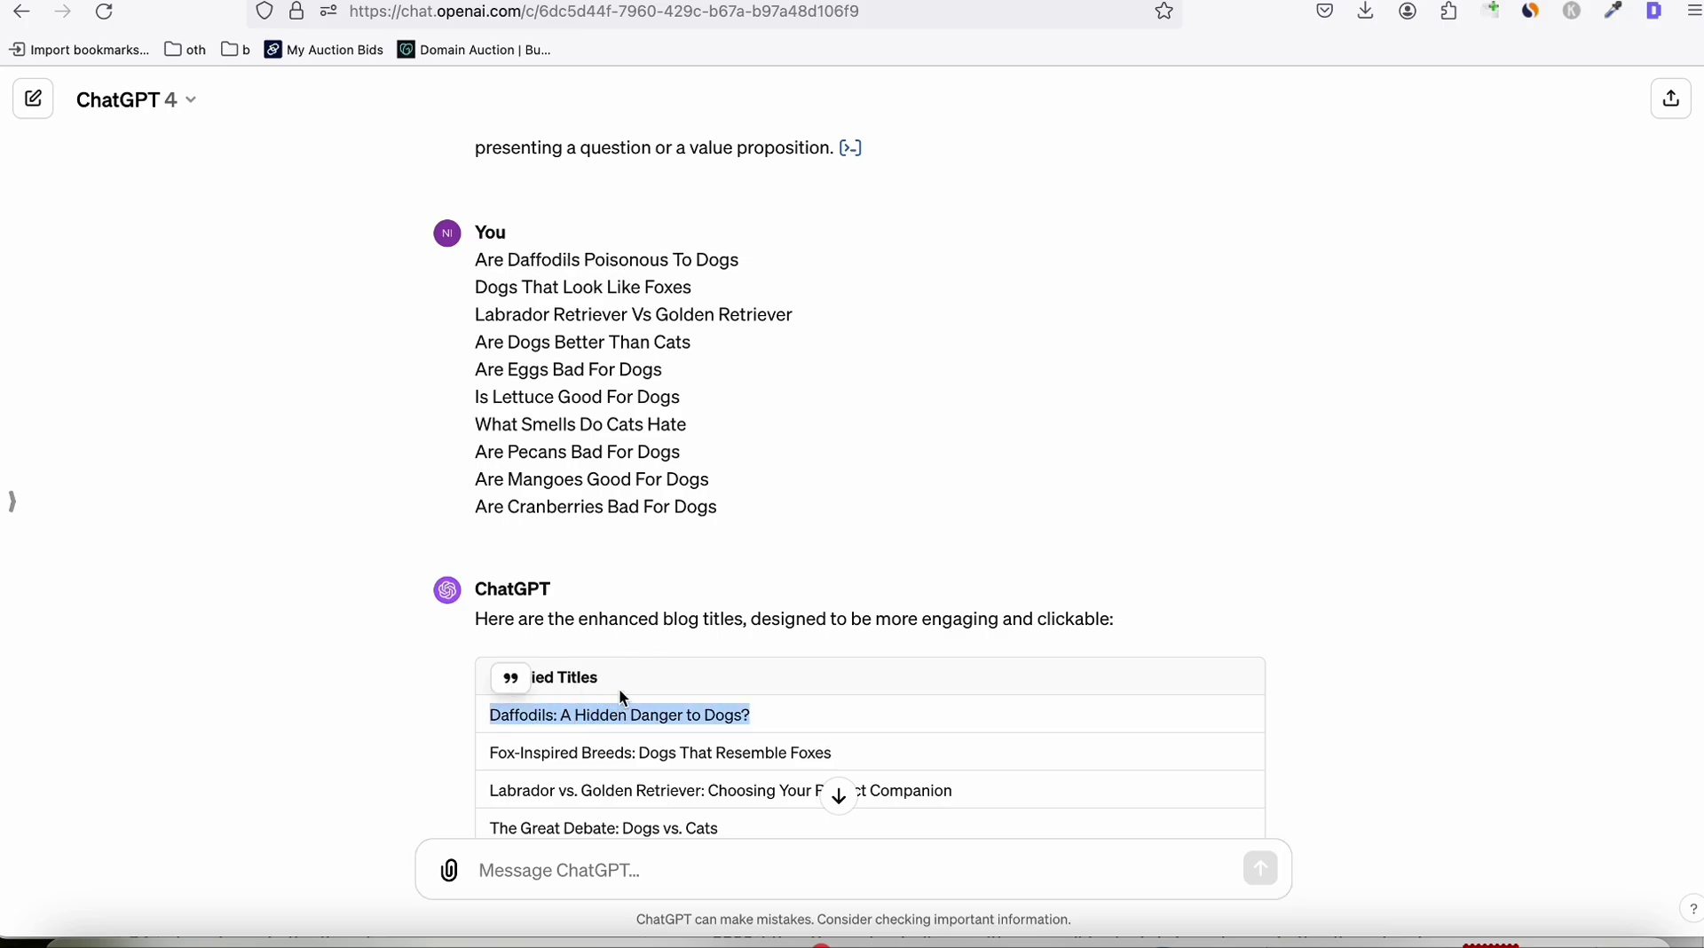
scroll(622, 697, down, 1)
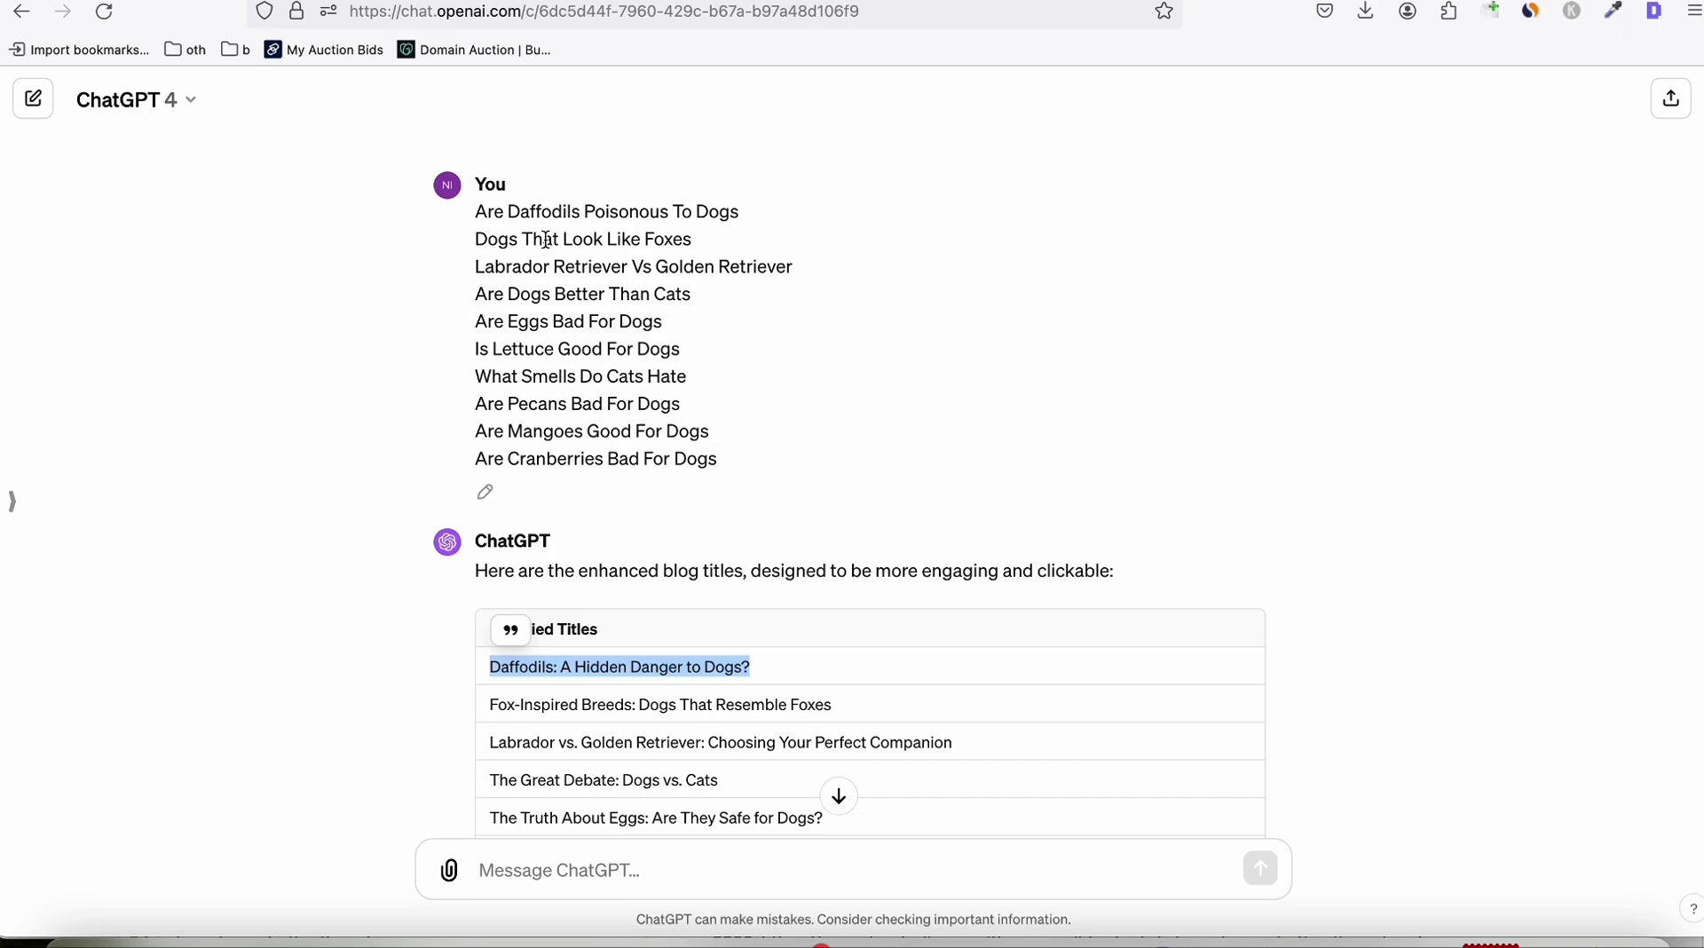
drag(520, 706, 817, 704)
click(658, 705)
triple_click(822, 704)
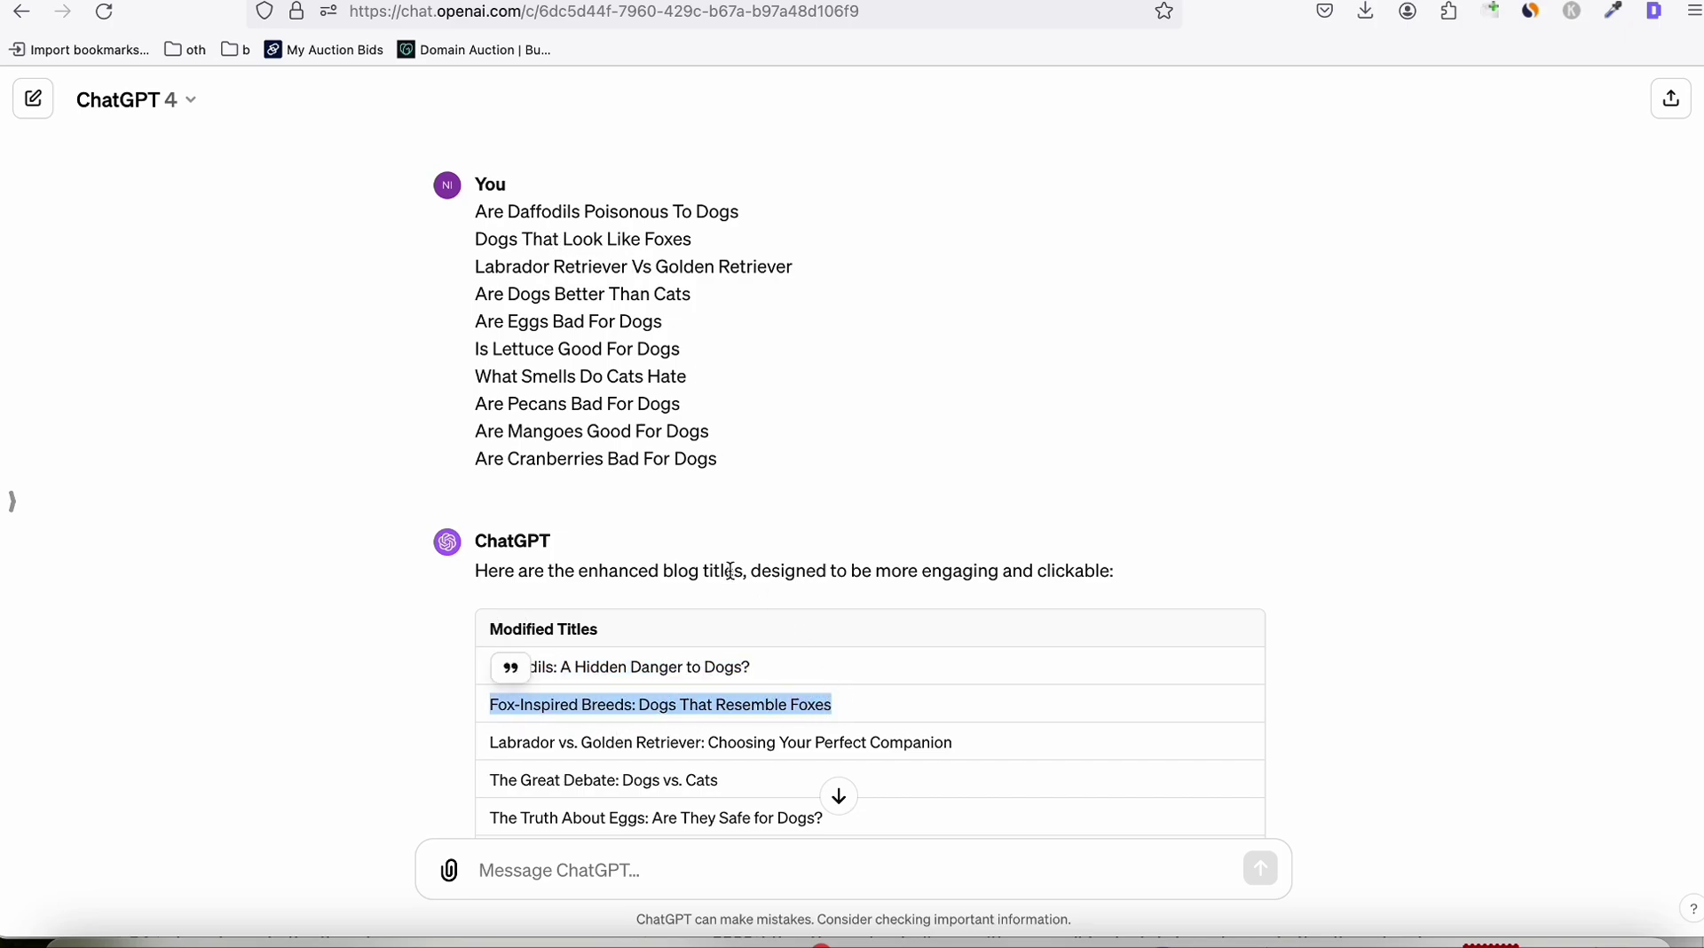
scroll(803, 521, down, 2)
click(650, 607)
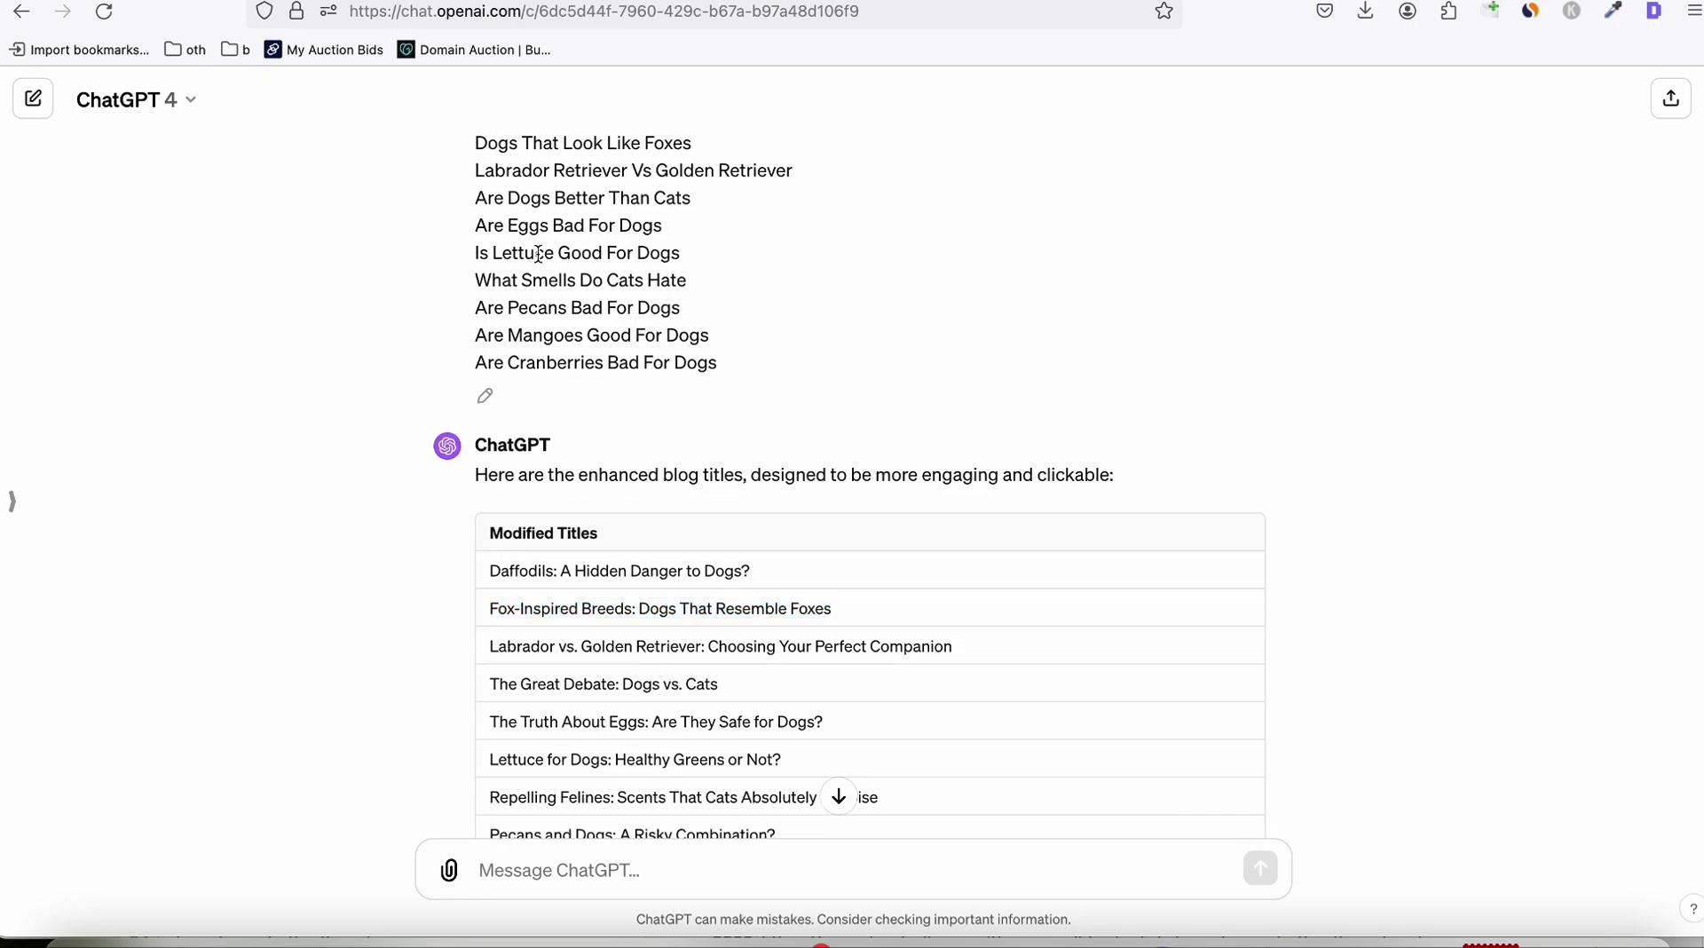
scroll(551, 328, down, 1)
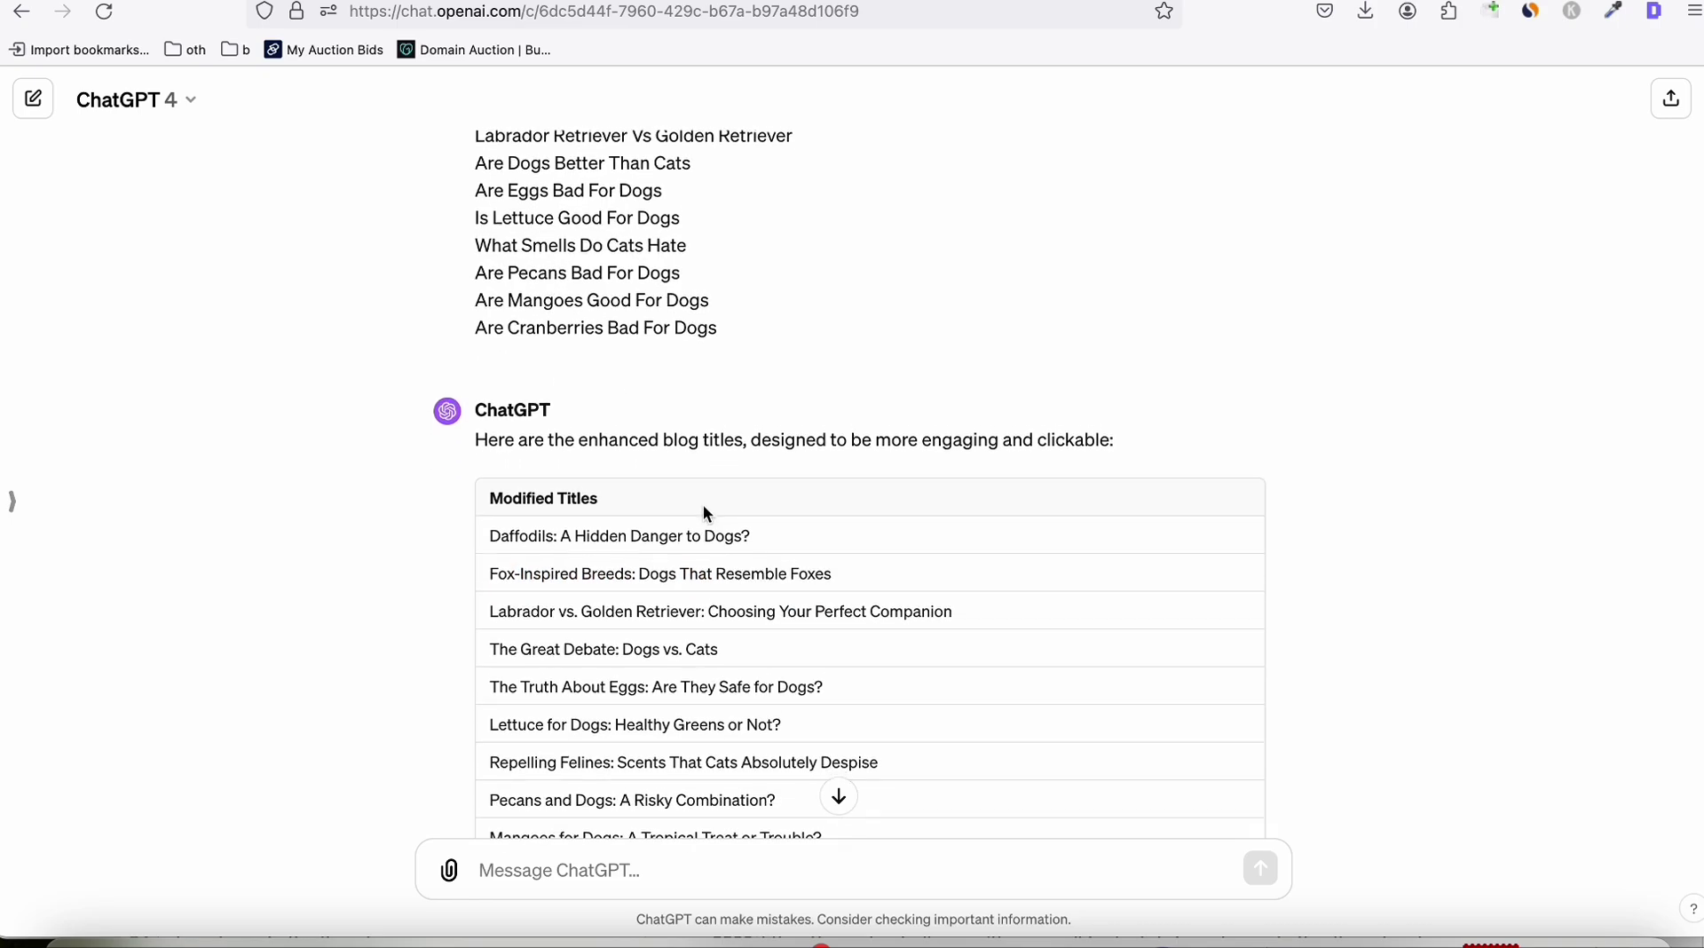
scroll(703, 609, down, 3)
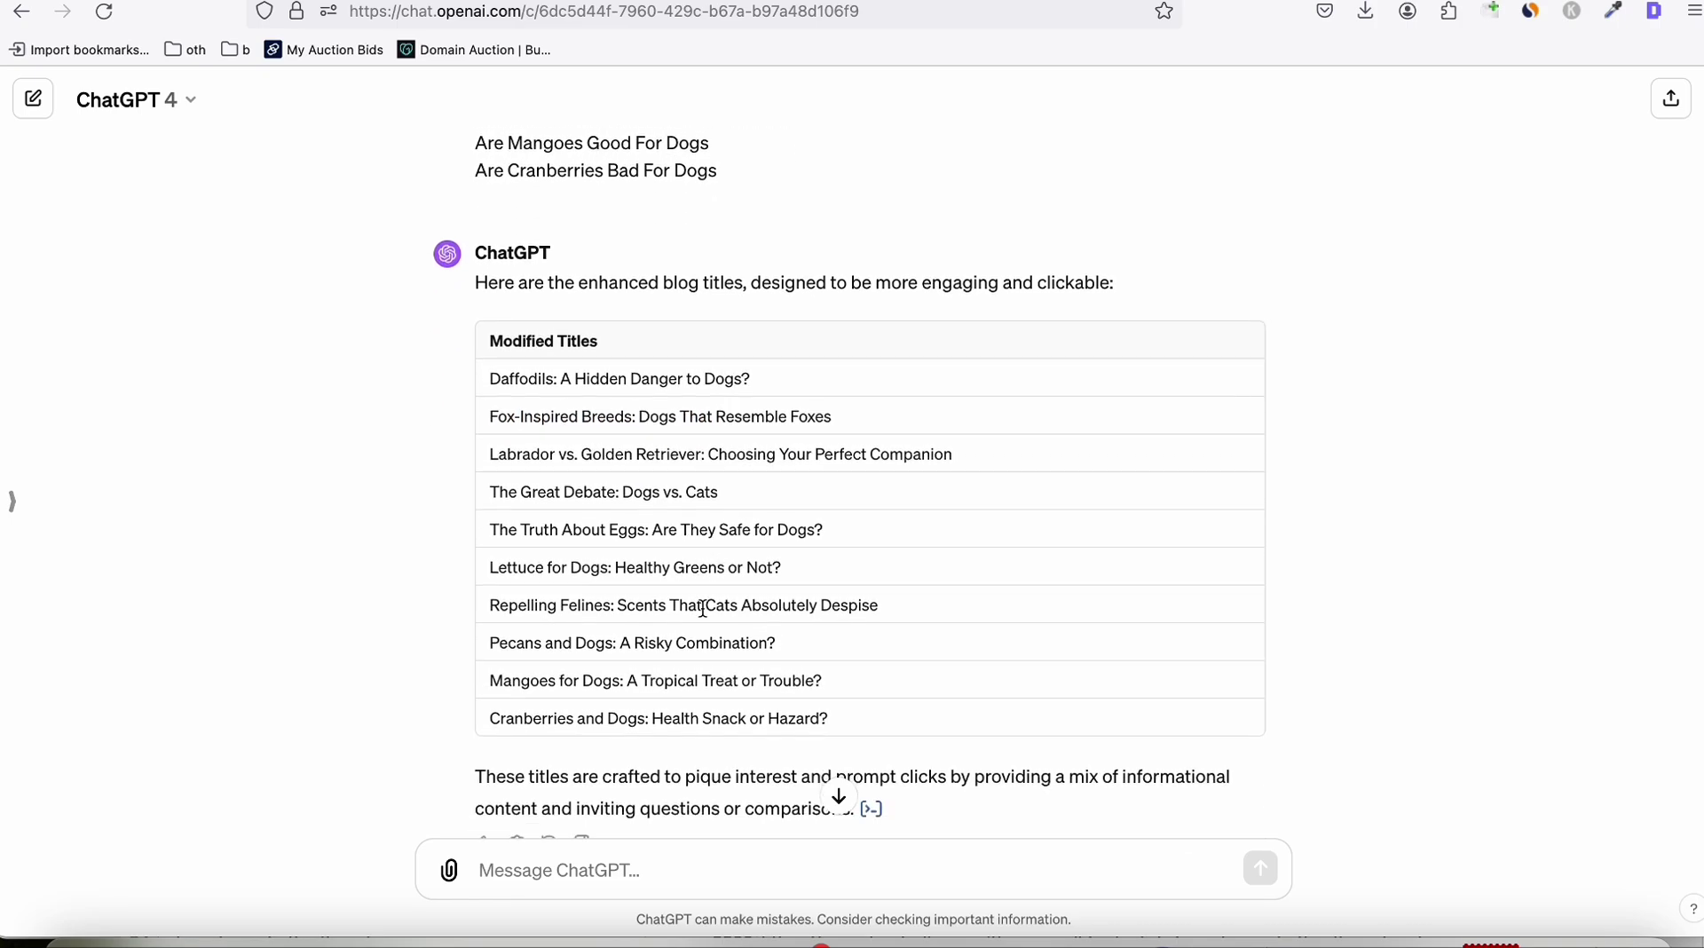
Step: Copy the ten modified titles from ChatGPT and paste them over the Title cells of rows 1 to 10 in WP Sheet Editor
mouse_move(657, 716)
mouse_down()
mouse_move(853, 723)
mouse_move(490, 385)
mouse_up()
right_click(490, 384)
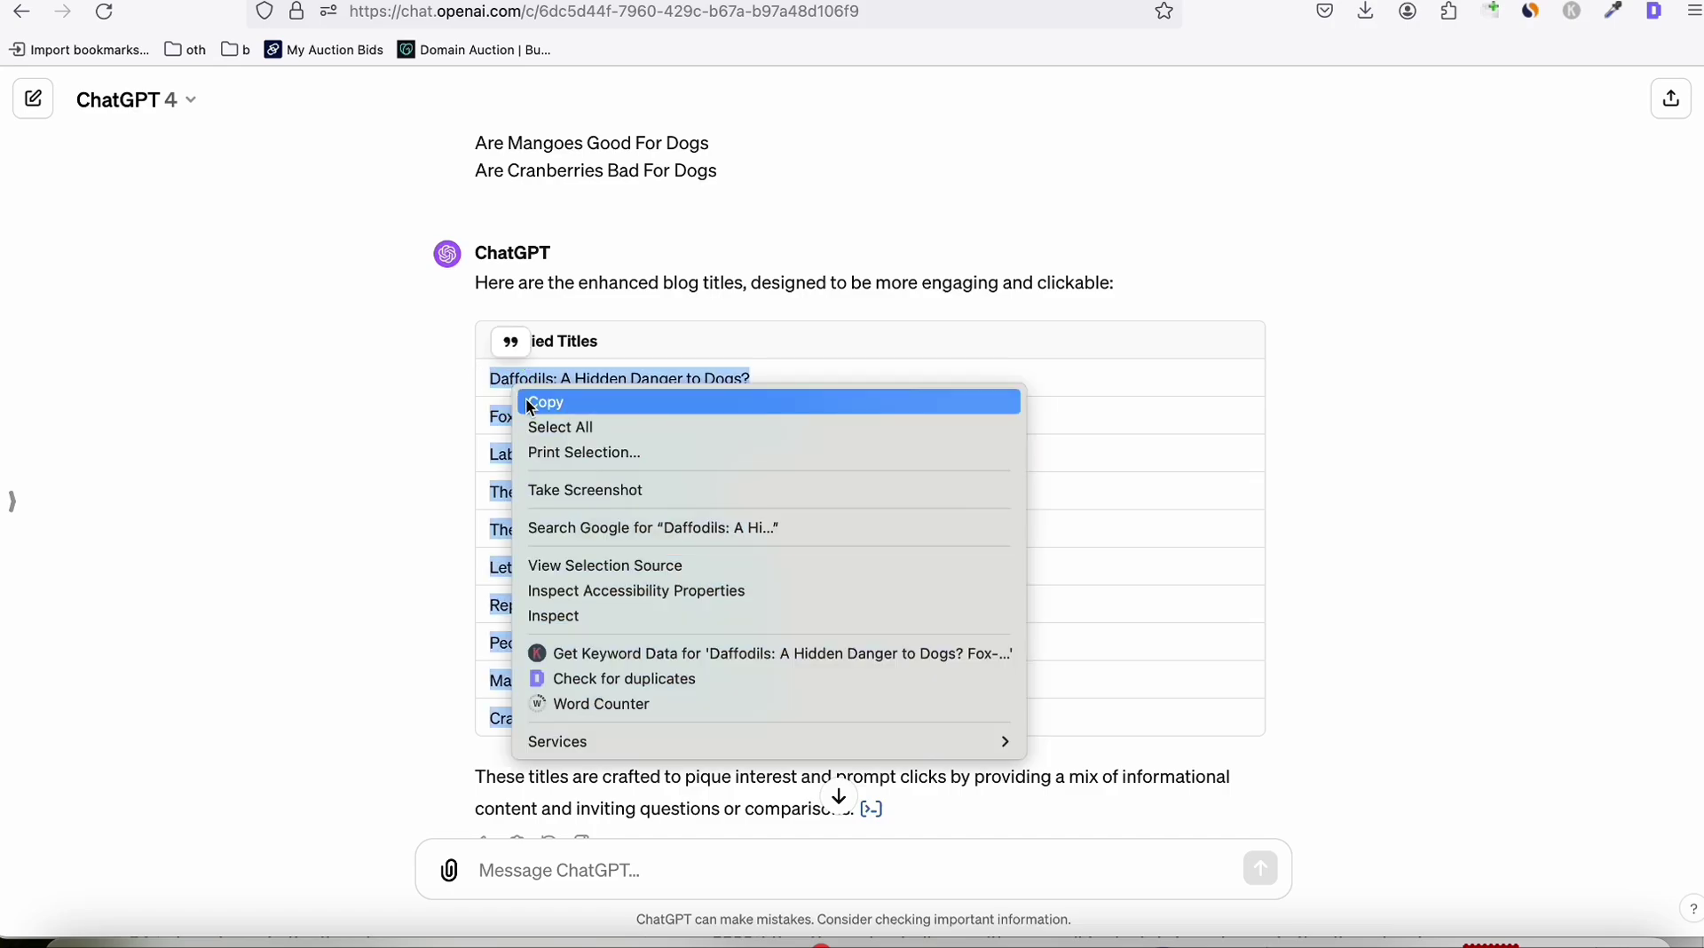
click(526, 398)
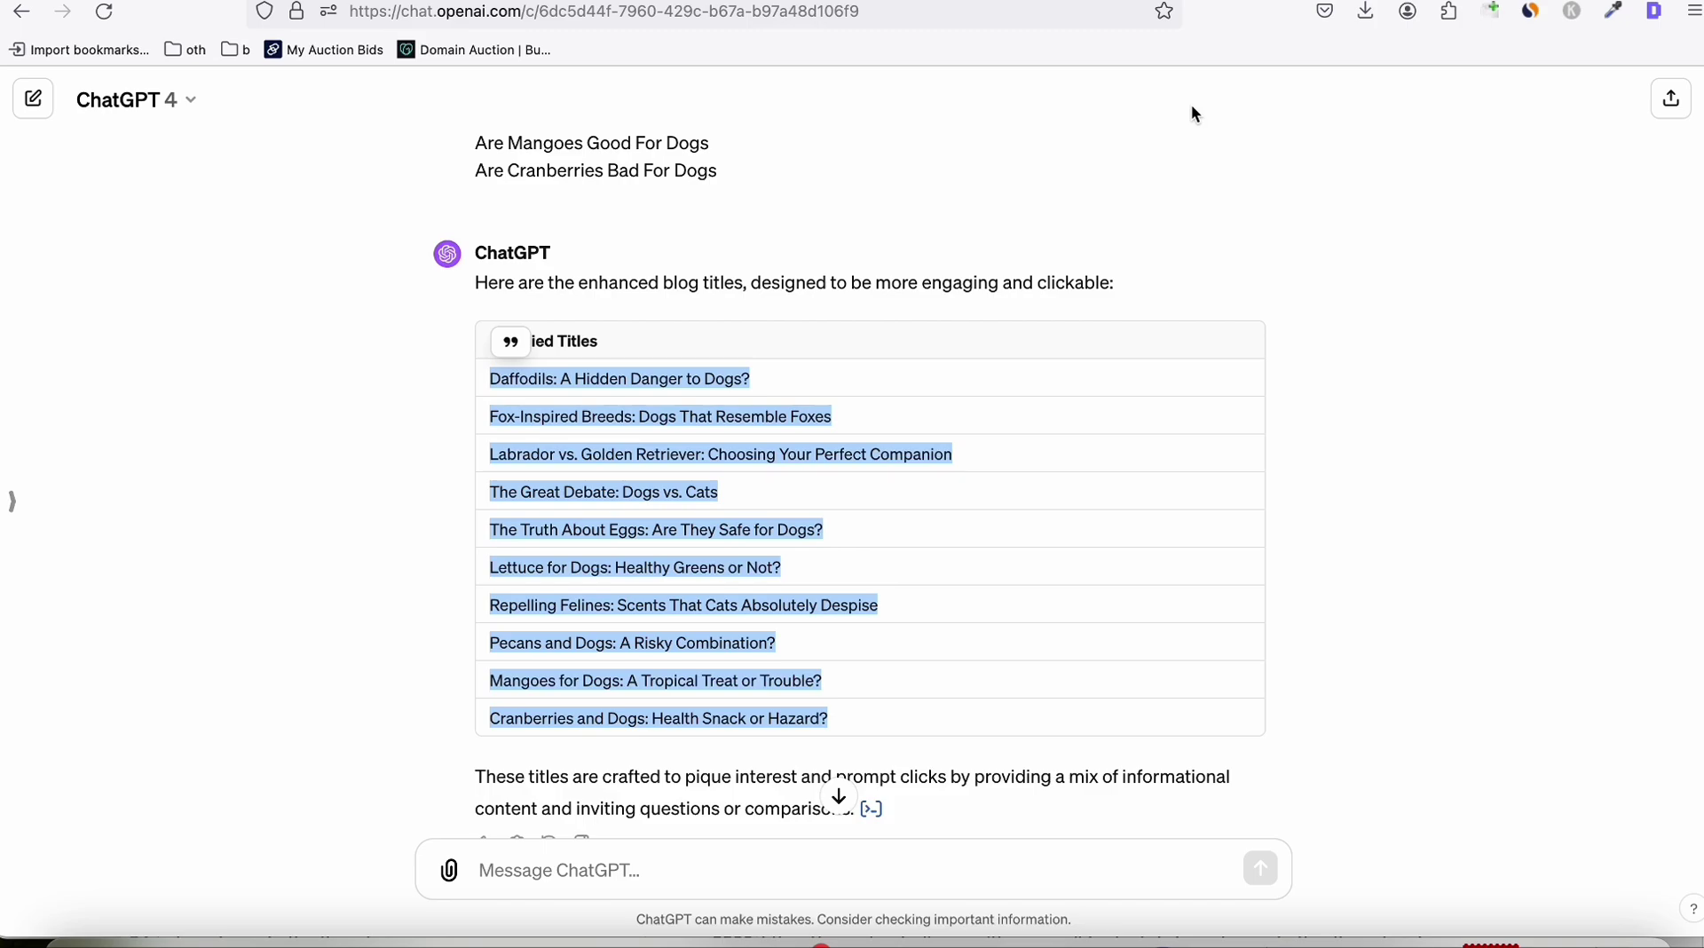
click(932, 2)
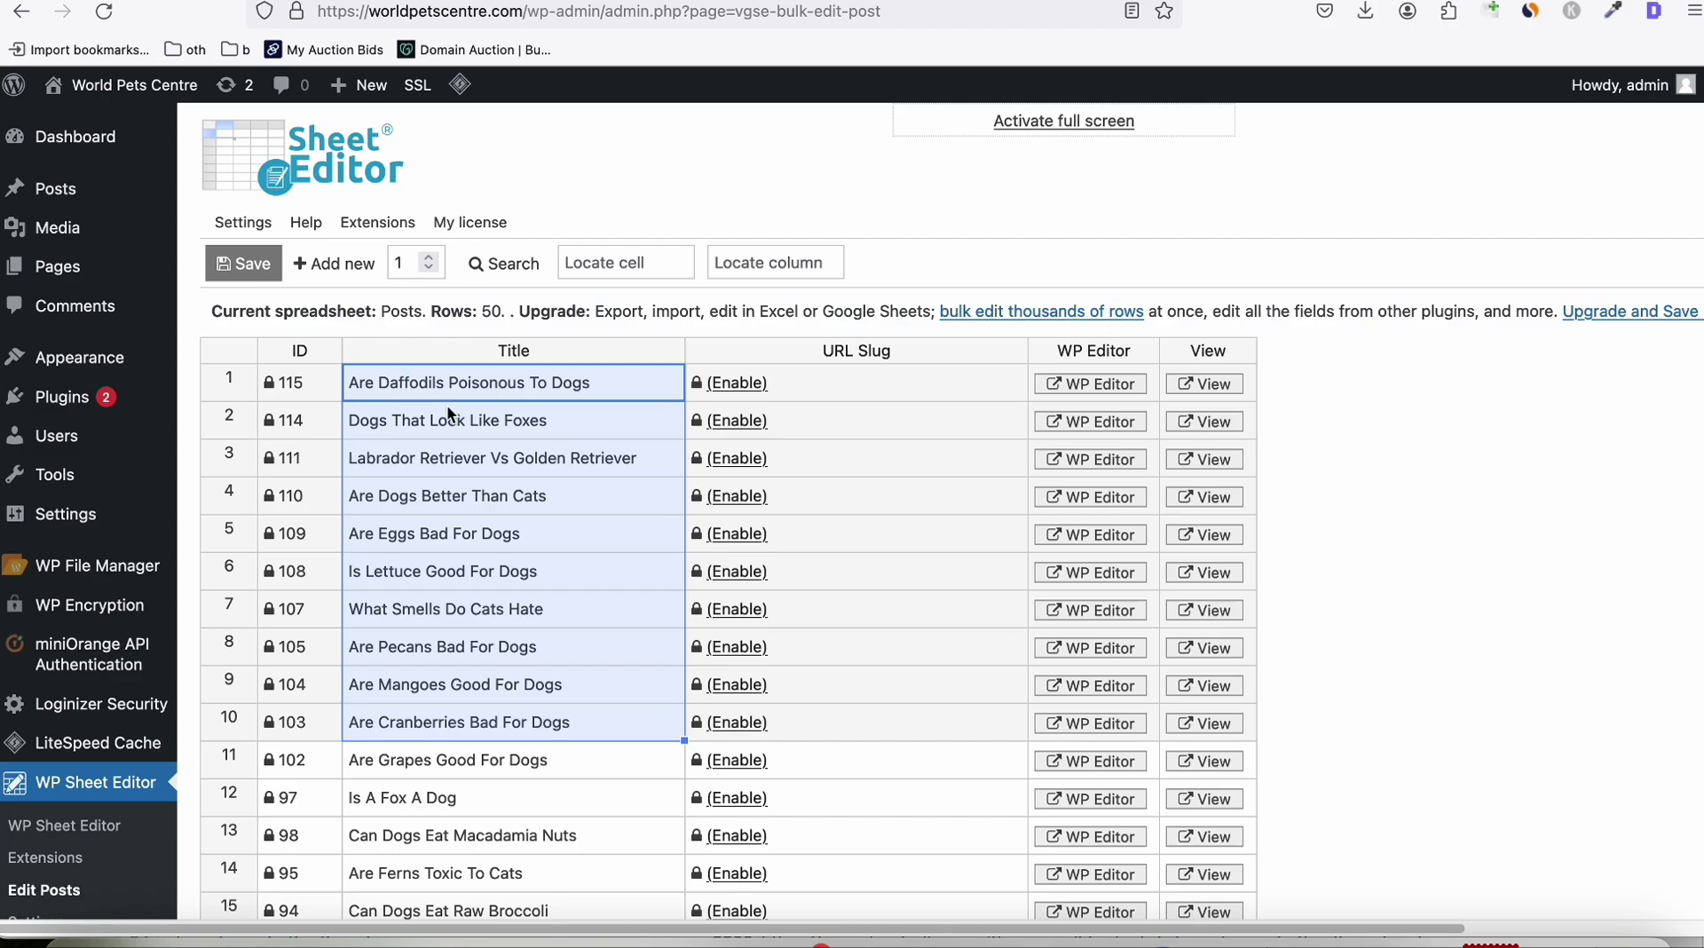
click(498, 394)
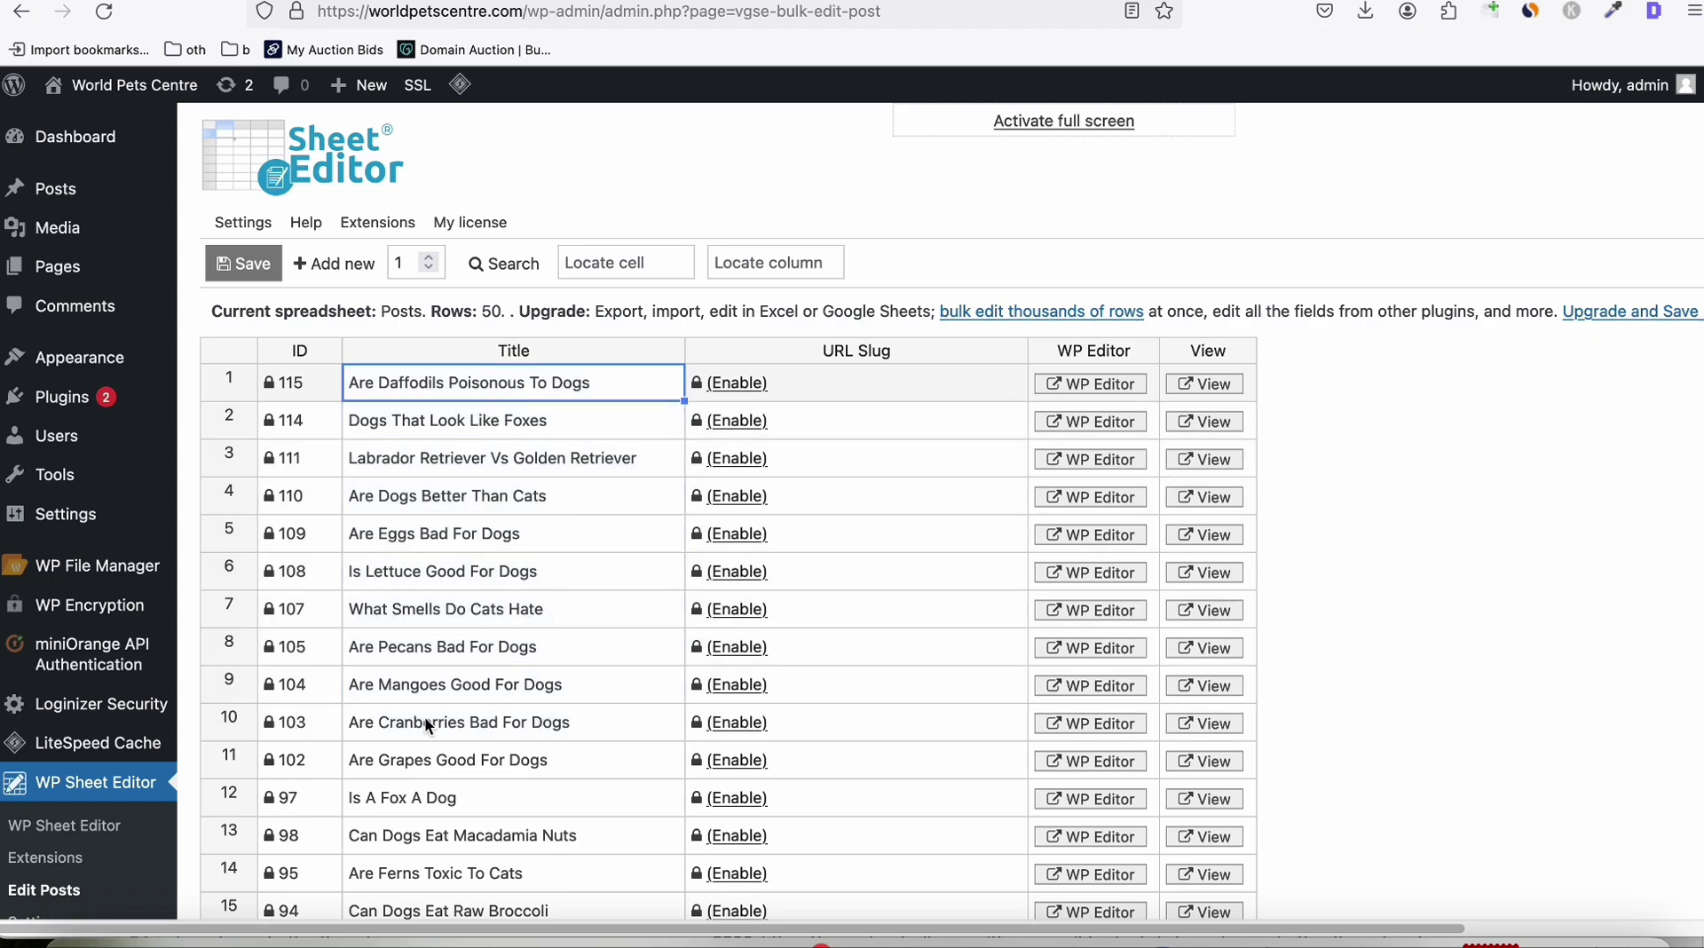
key(ctrl+v)
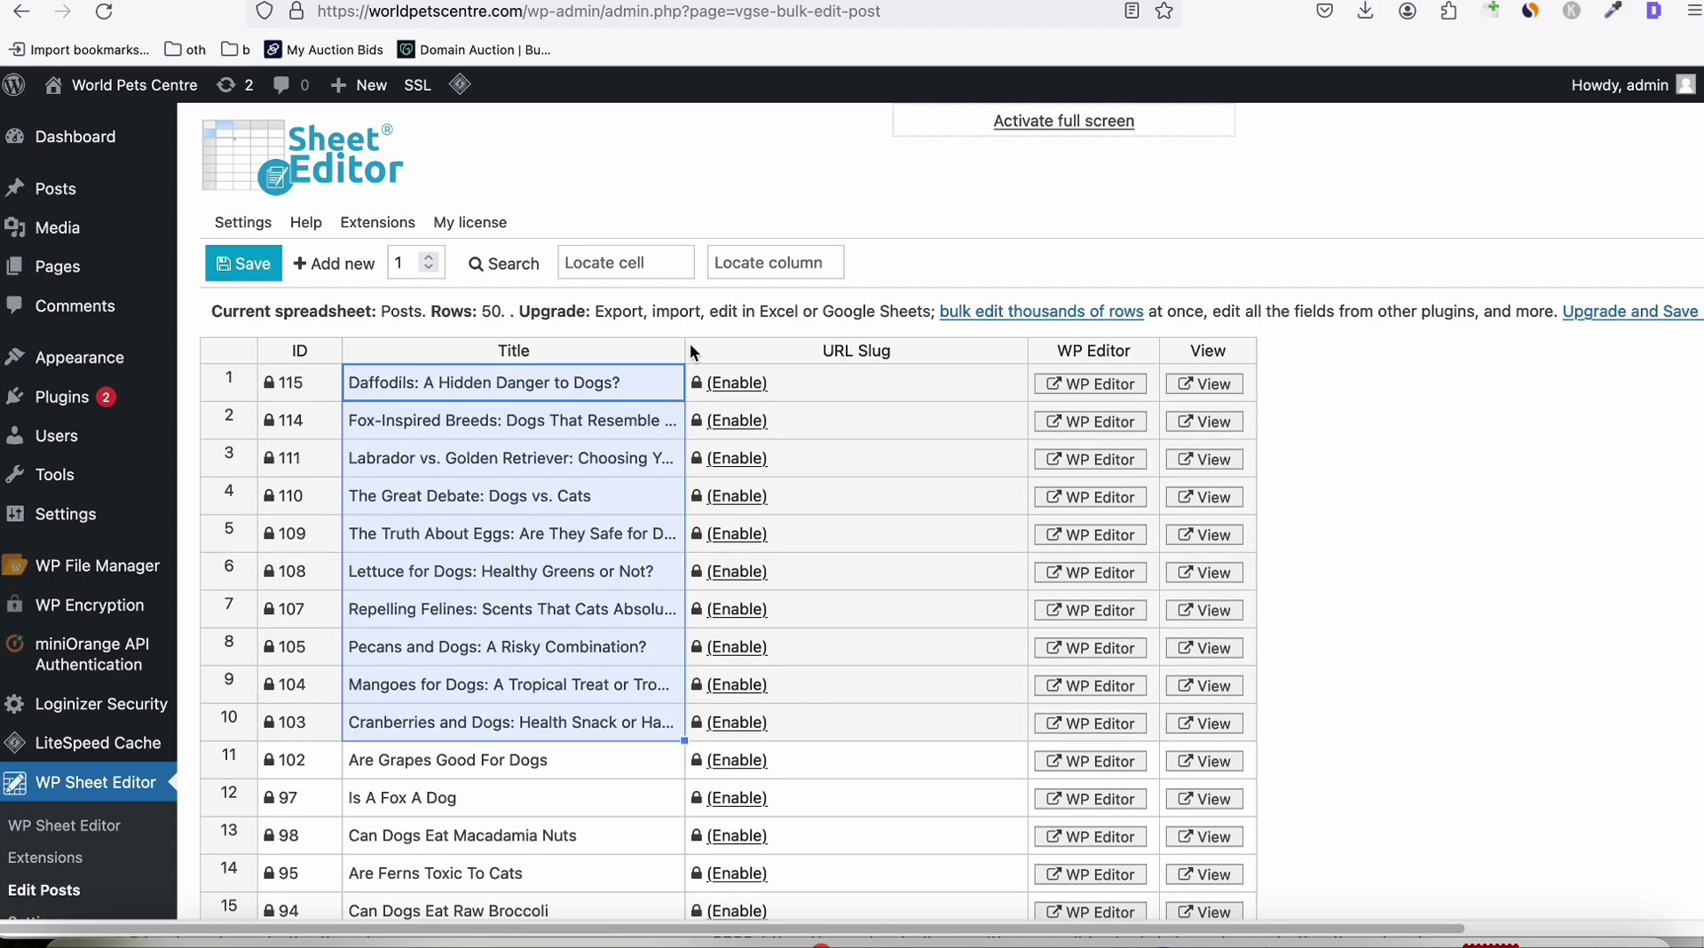
Step: Widen the Title column to show the full titles and save the spreadsheet changes
drag(684, 350, 819, 351)
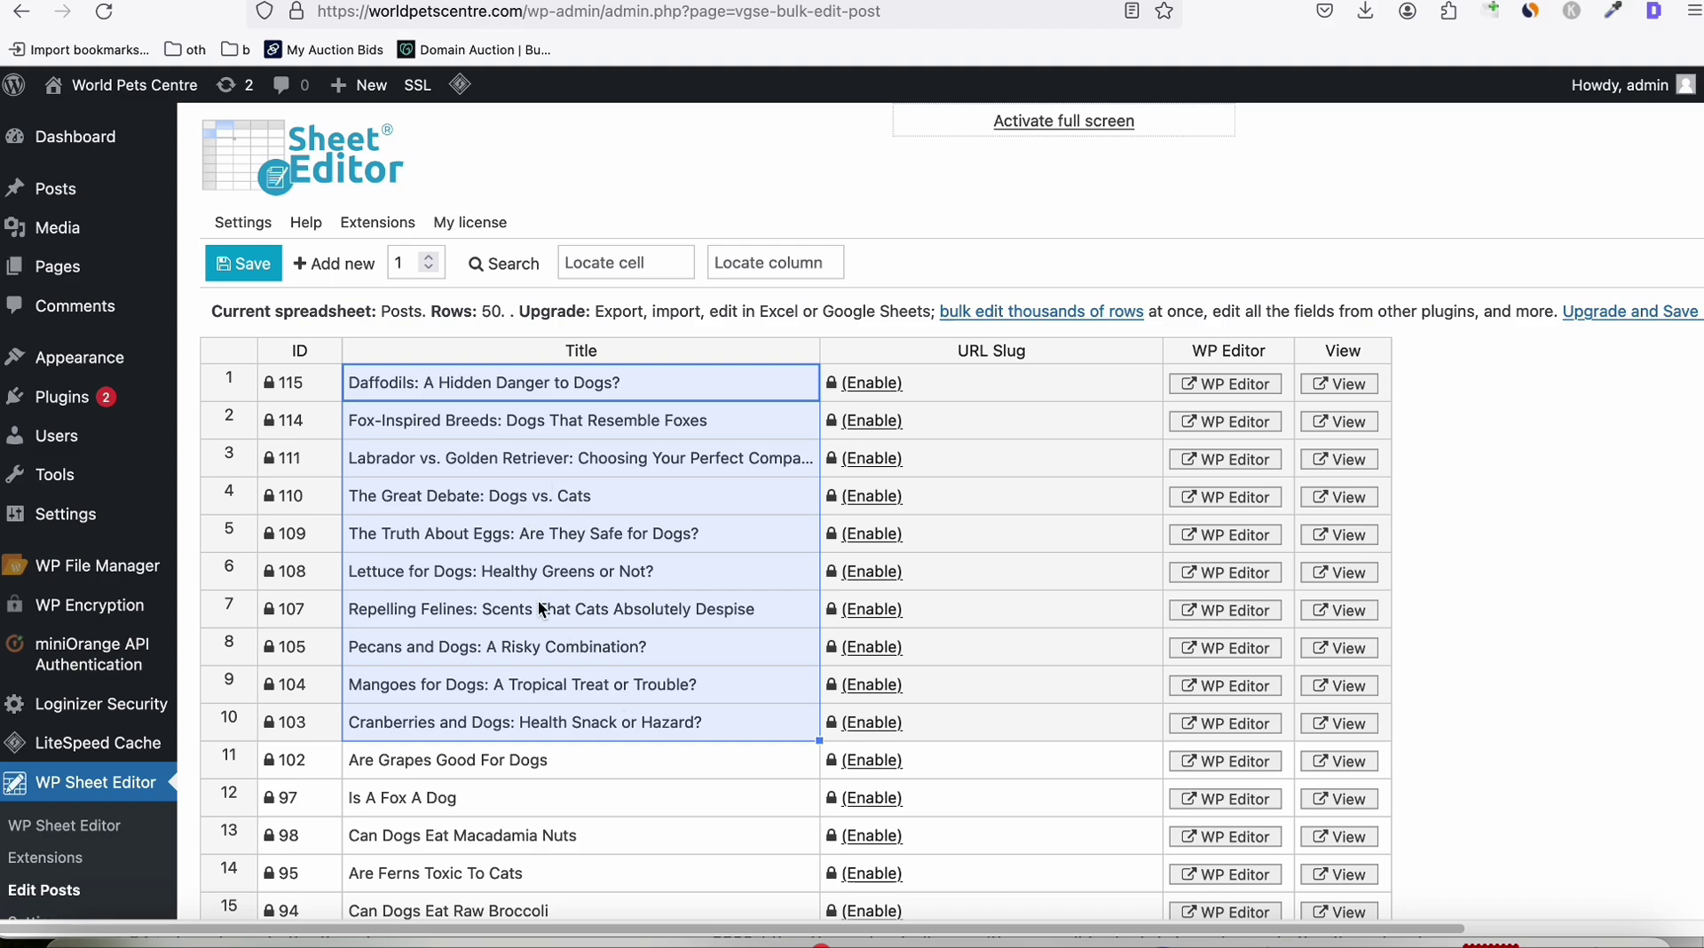
click(249, 264)
click(817, 538)
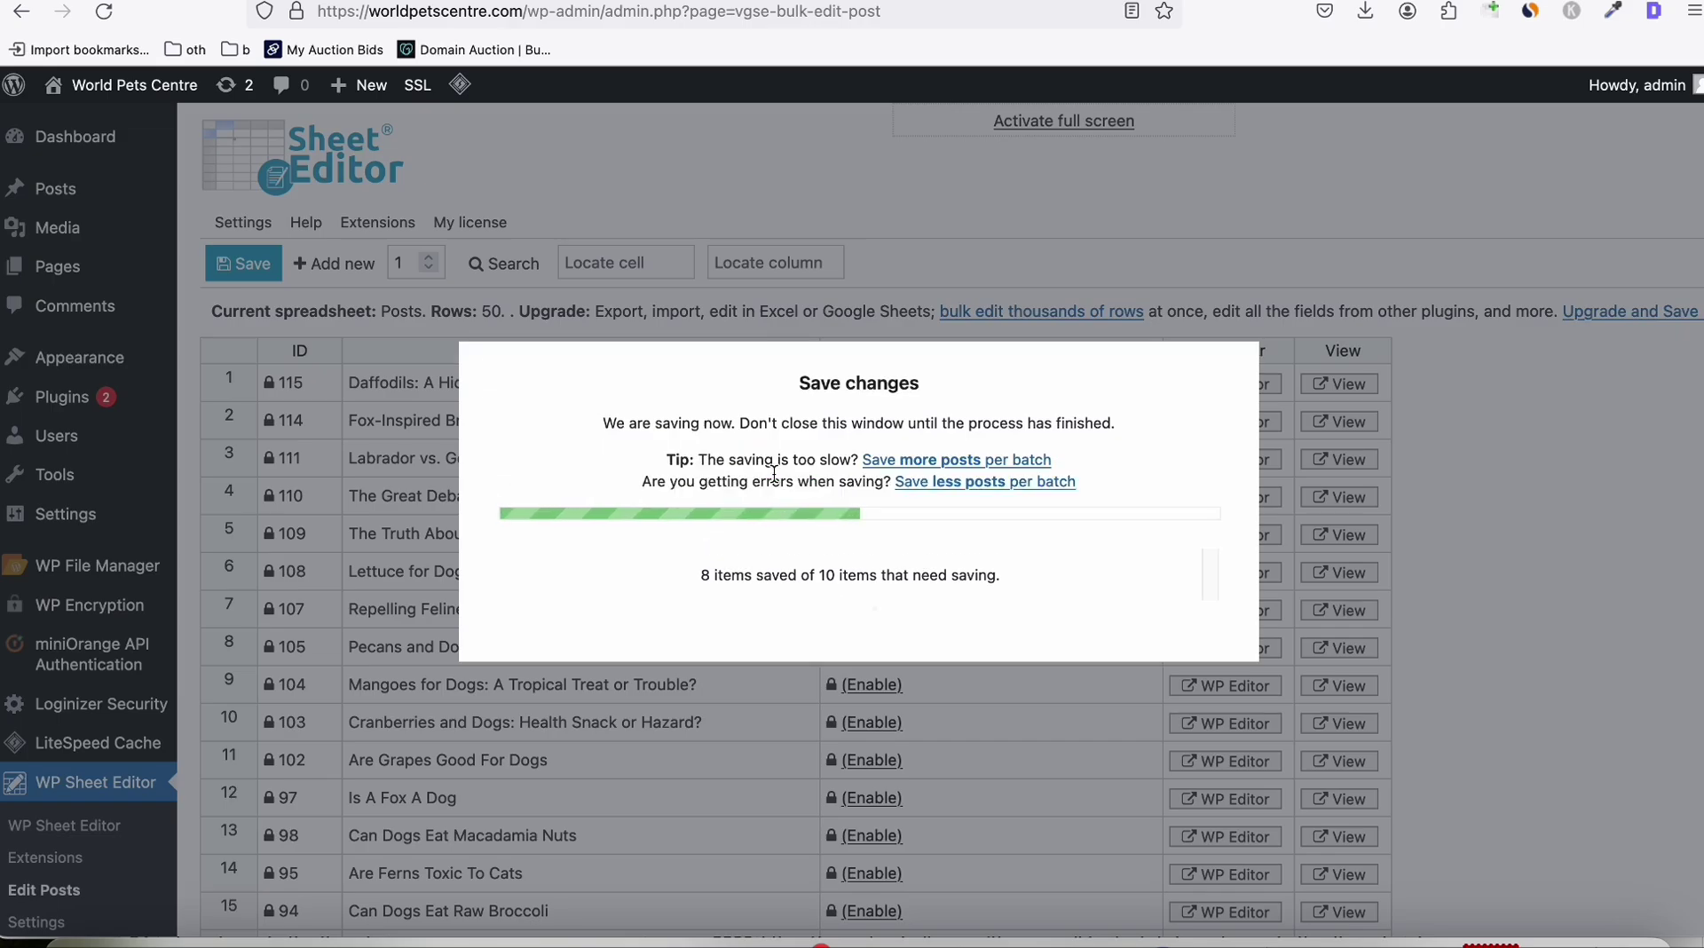
Step: Switch to the keyword workbook in Excel and copy the next 50 keywords, cells A52 to A101
click(1370, 936)
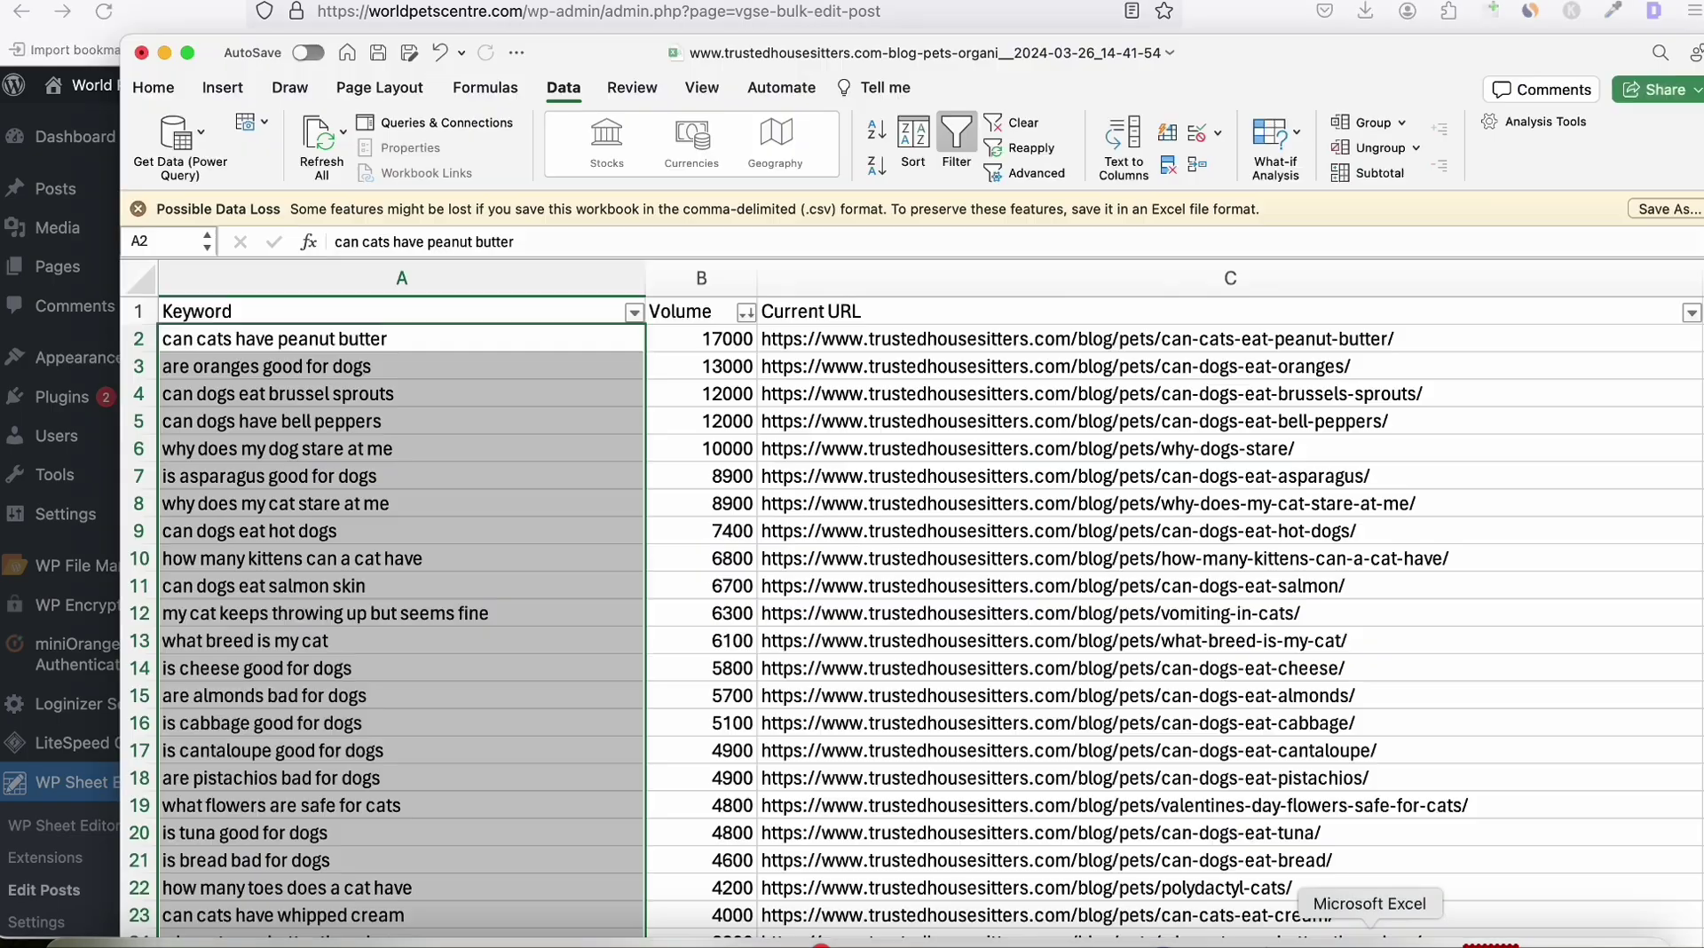
scroll(384, 450, down, 10)
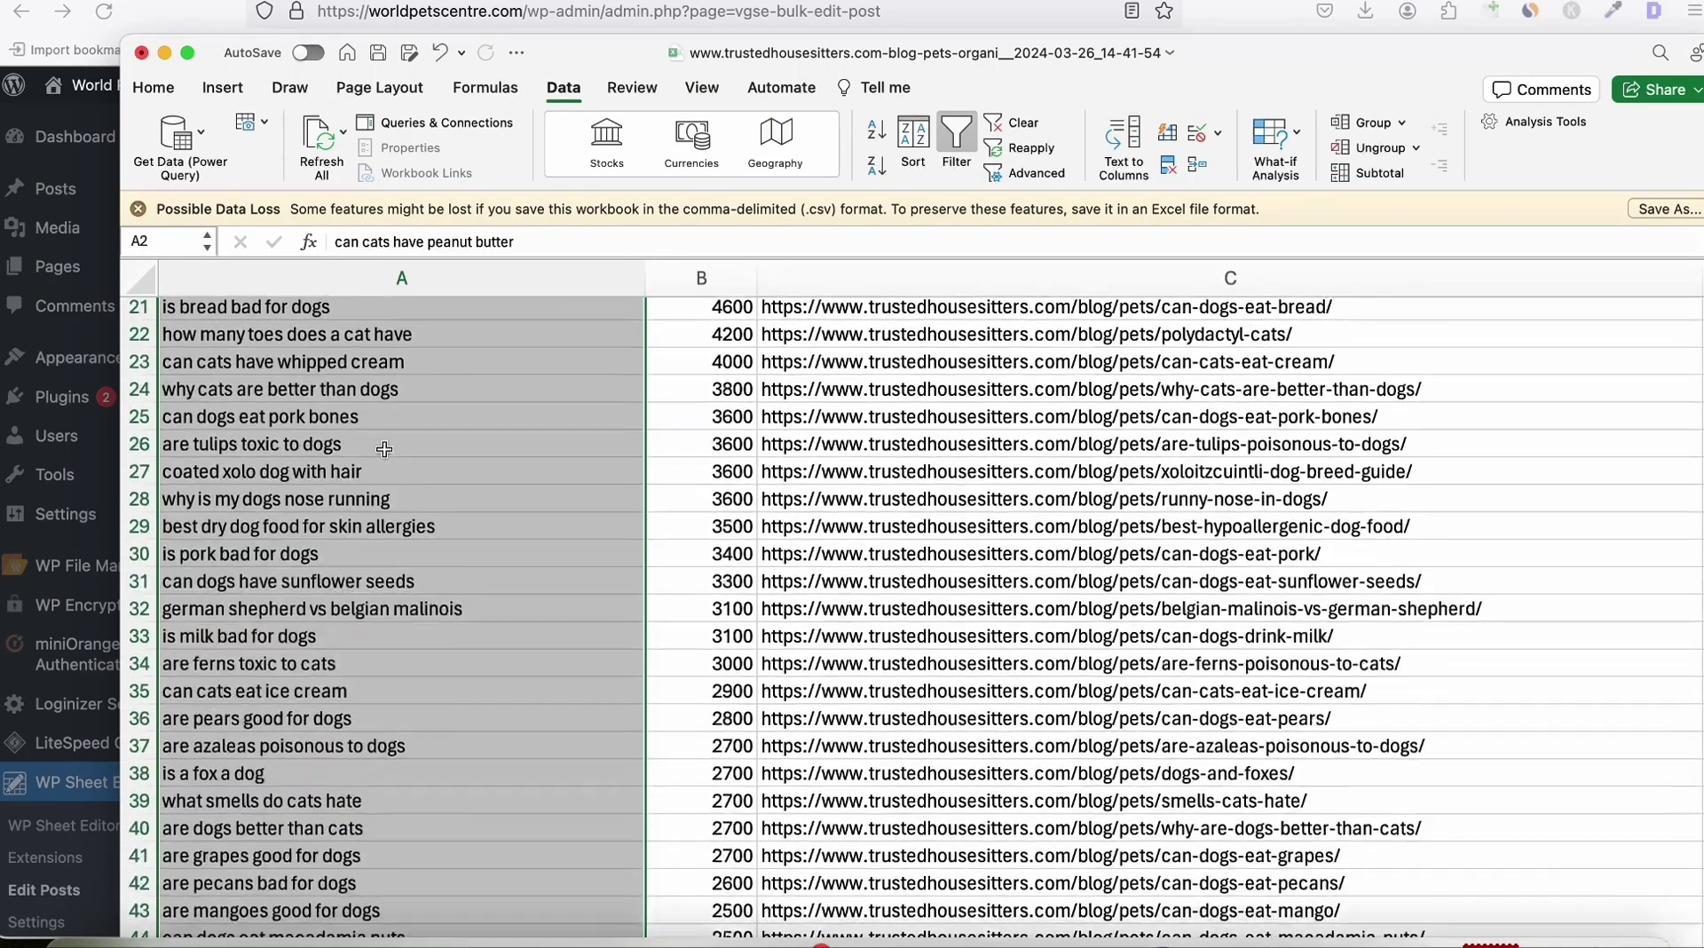
scroll(385, 449, down, 10)
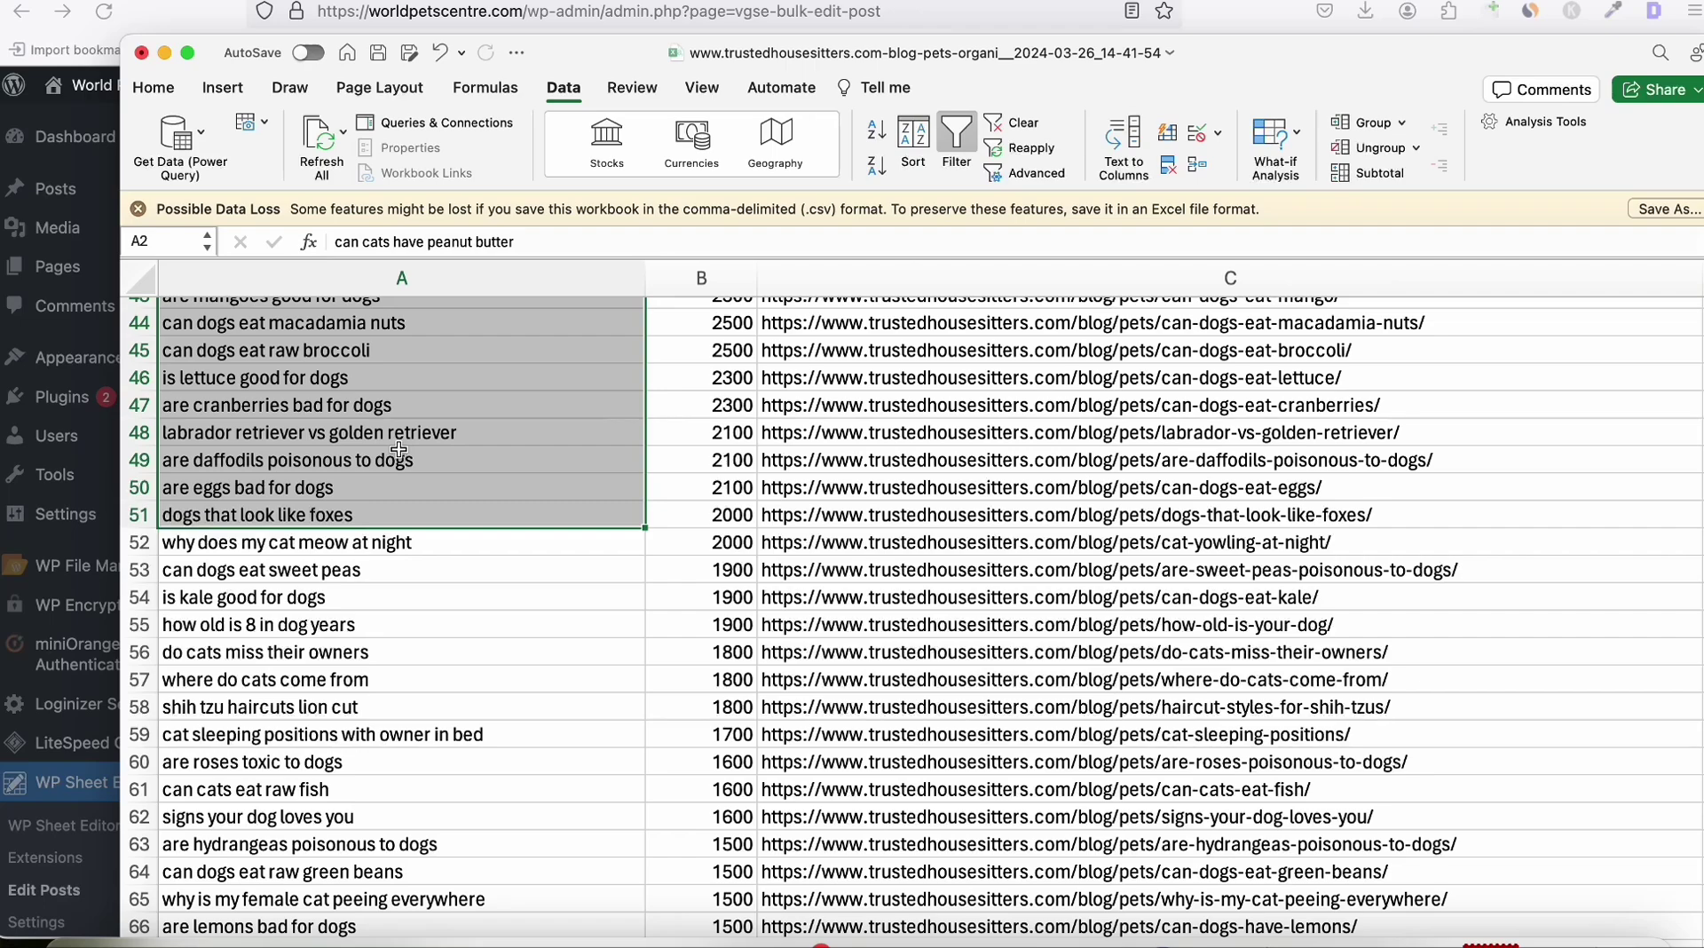
click(353, 555)
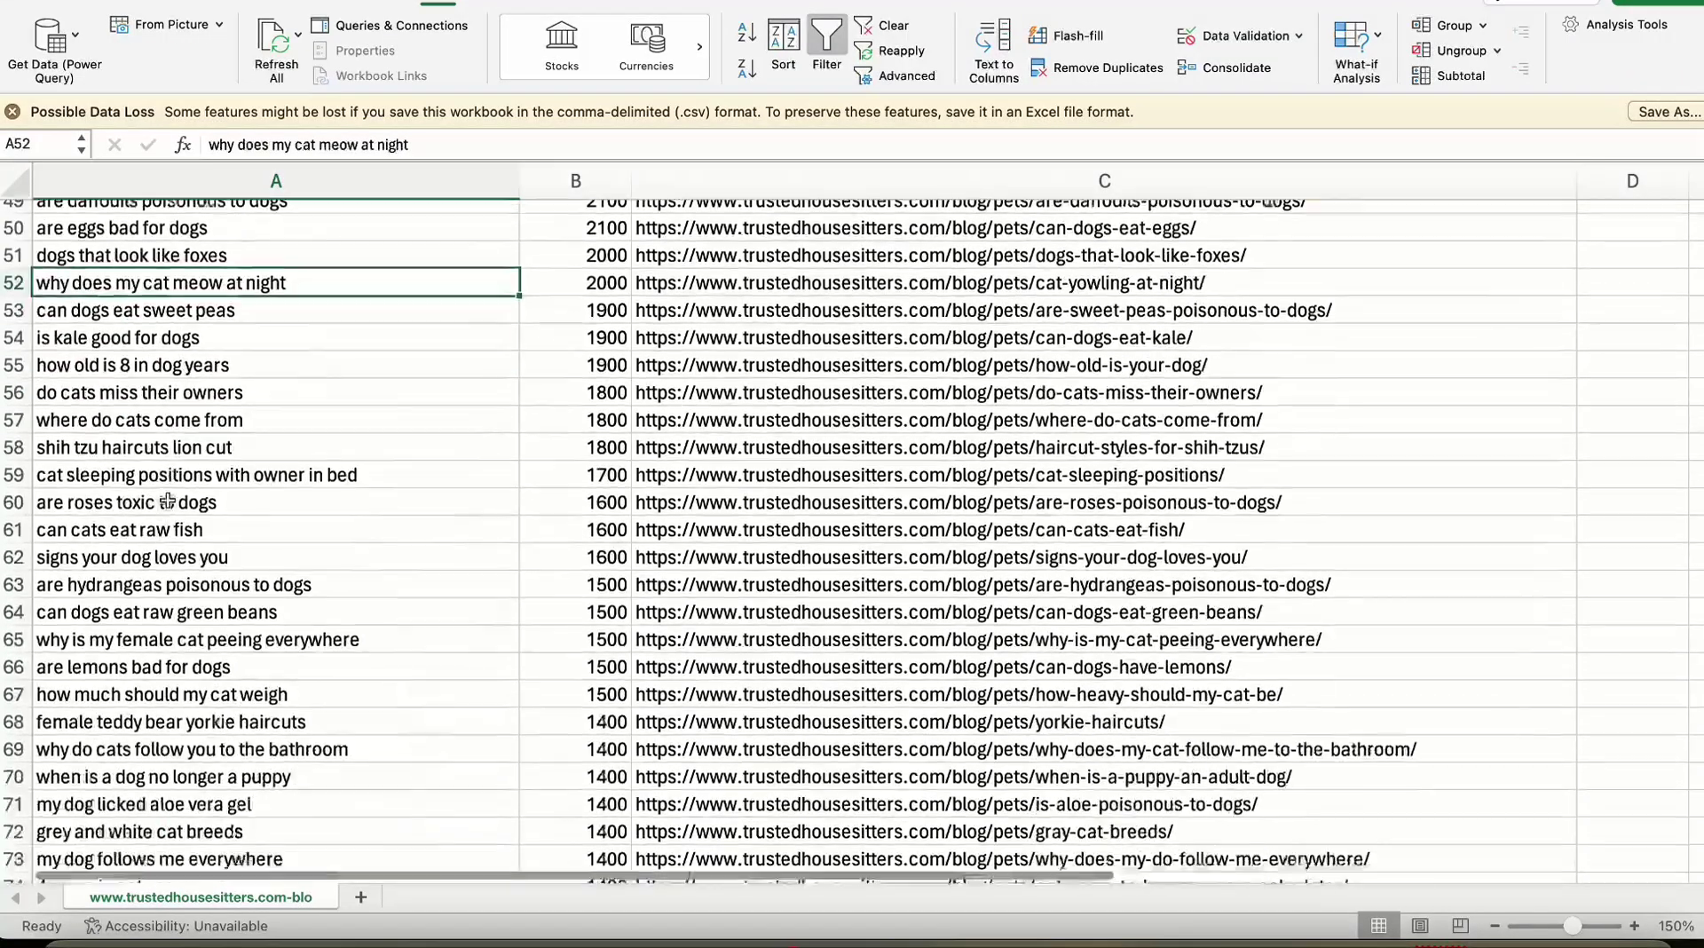
drag(168, 501, 190, 789)
key(super+c)
Step: Paste the keywords into the Article AI Generator bulk form, enable featured images and set the image style to Enhance
key(super+Tab)
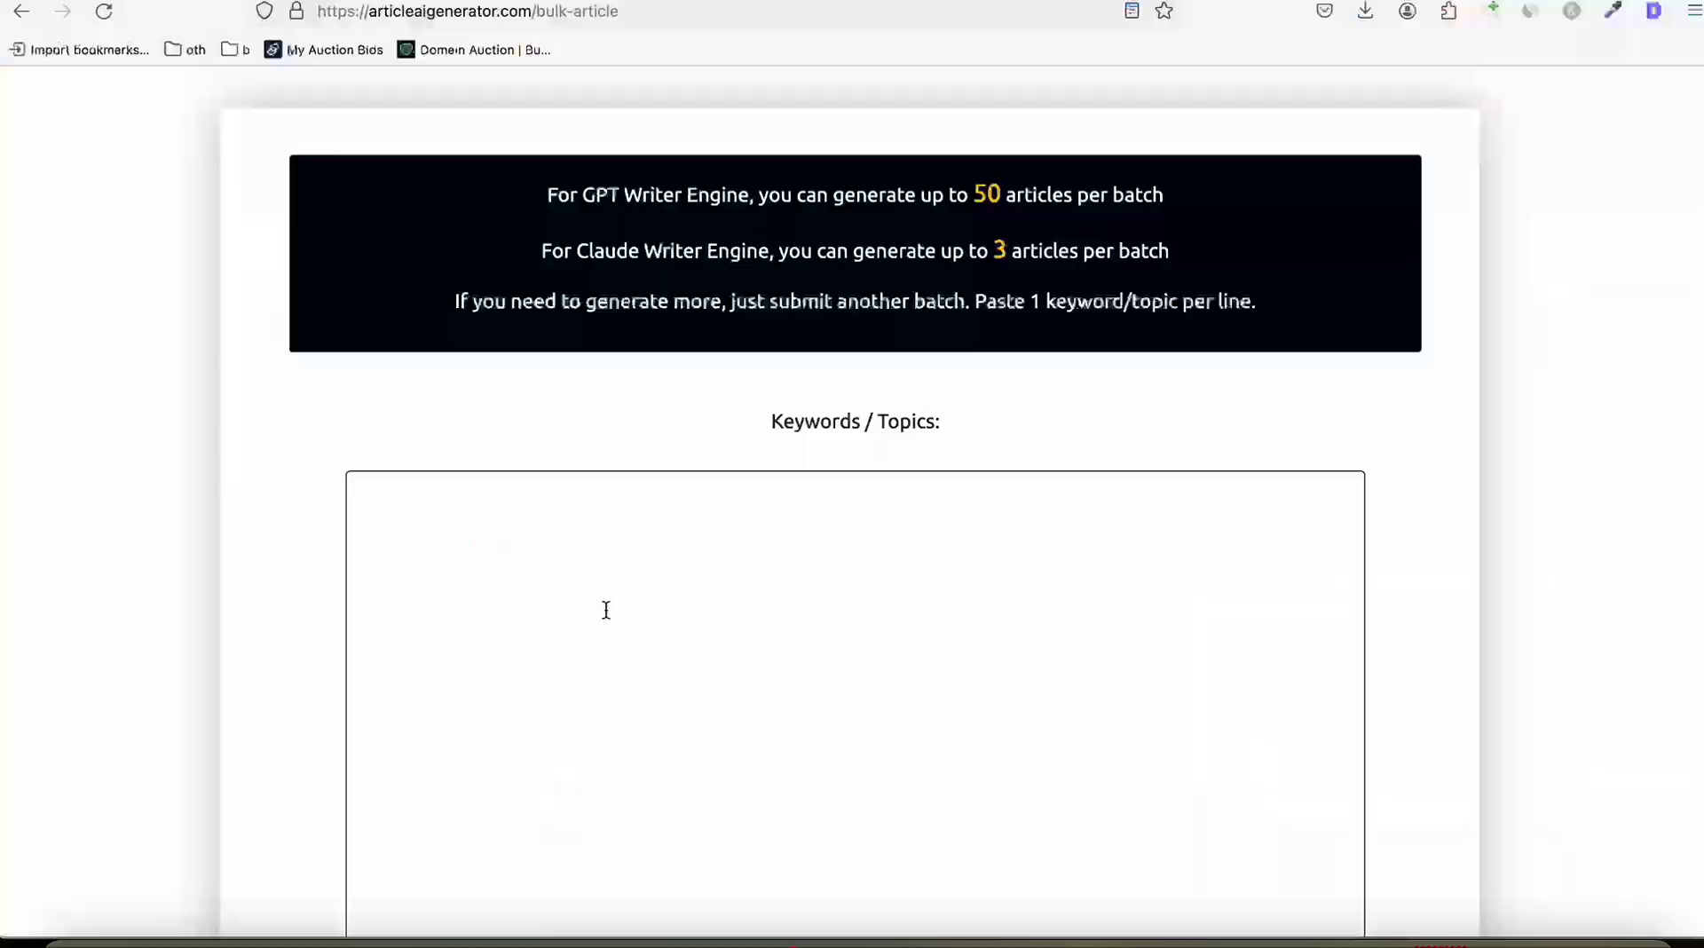
click(605, 609)
key(super+v)
scroll(593, 417, down, 5)
scroll(586, 444, down, 5)
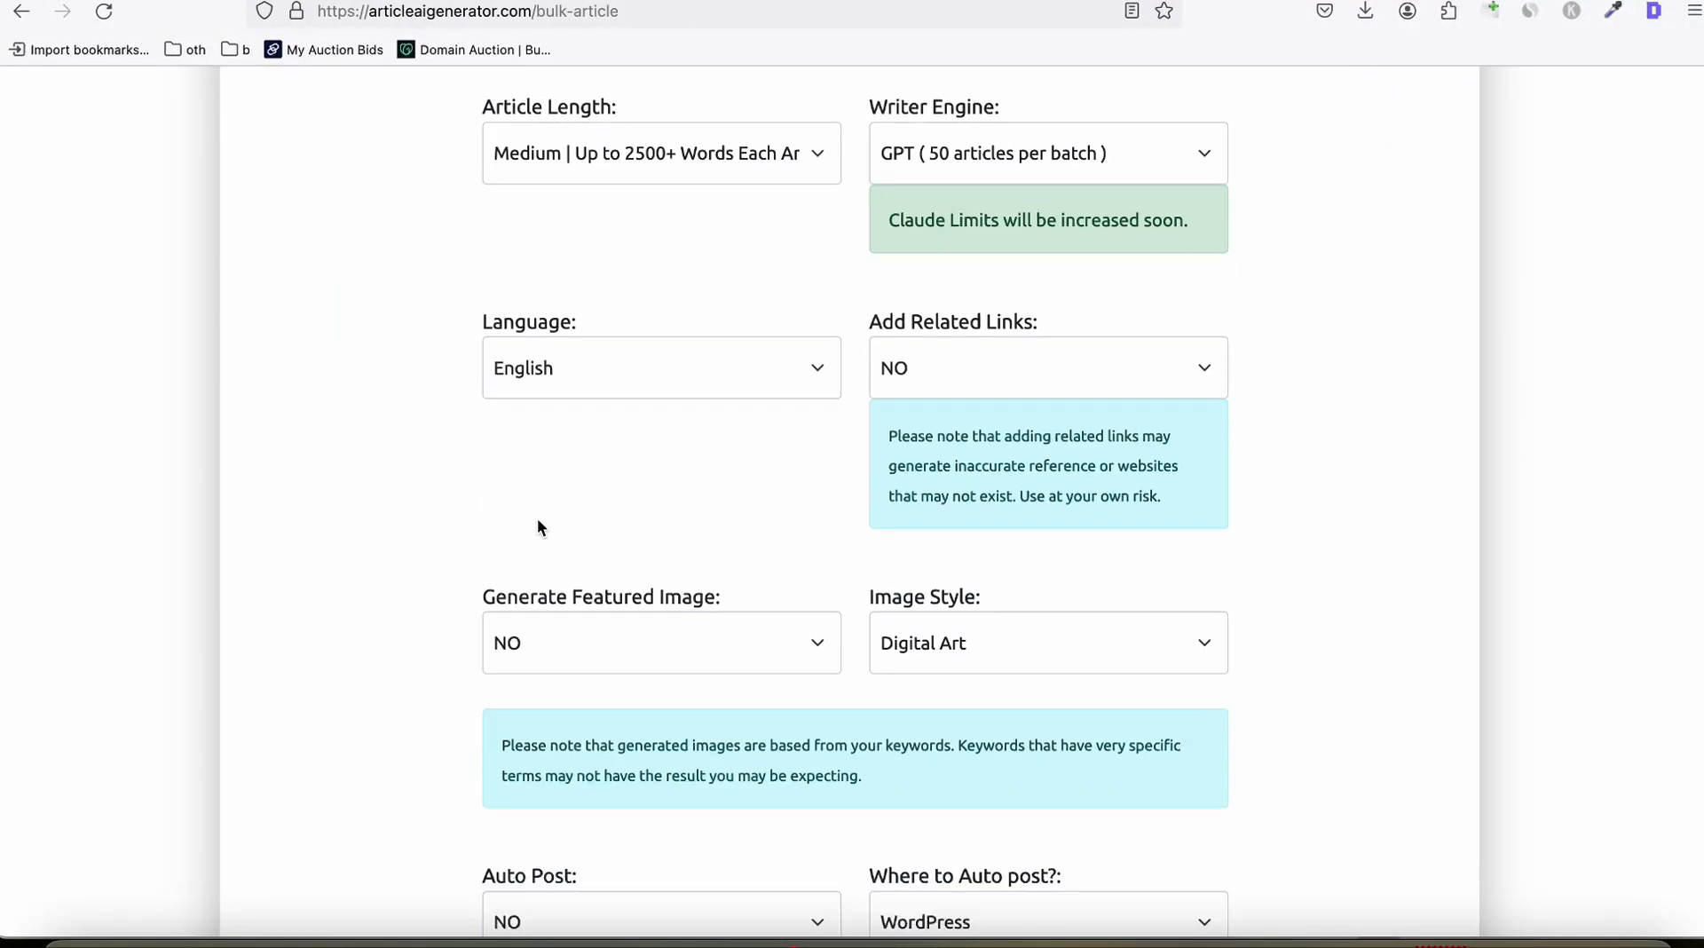
click(556, 609)
click(556, 632)
click(924, 597)
click(928, 641)
Step: Turn on auto posting to WordPress and enable the key takeaway section for the batch
scroll(799, 444, down, 5)
click(575, 418)
click(575, 441)
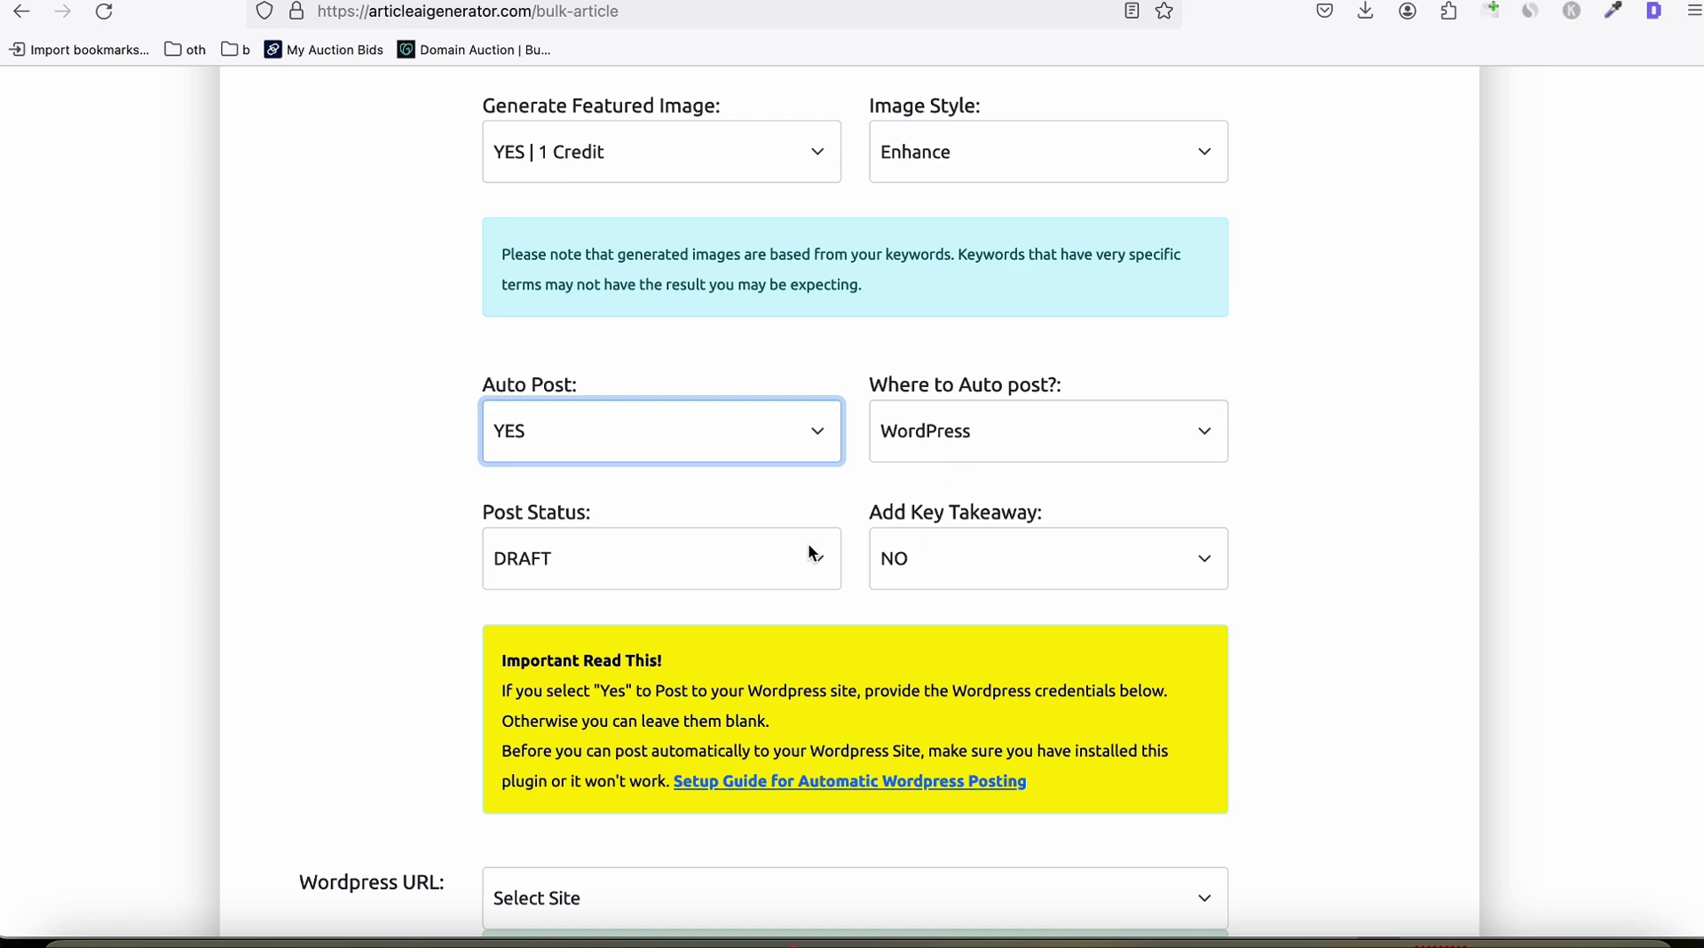
scroll(811, 551, down, 3)
click(913, 319)
click(913, 335)
Step: Select the saved WordPress site as the posting target and submit the bulk article batch
scroll(710, 444, down, 4)
click(552, 261)
click(629, 516)
click(747, 775)
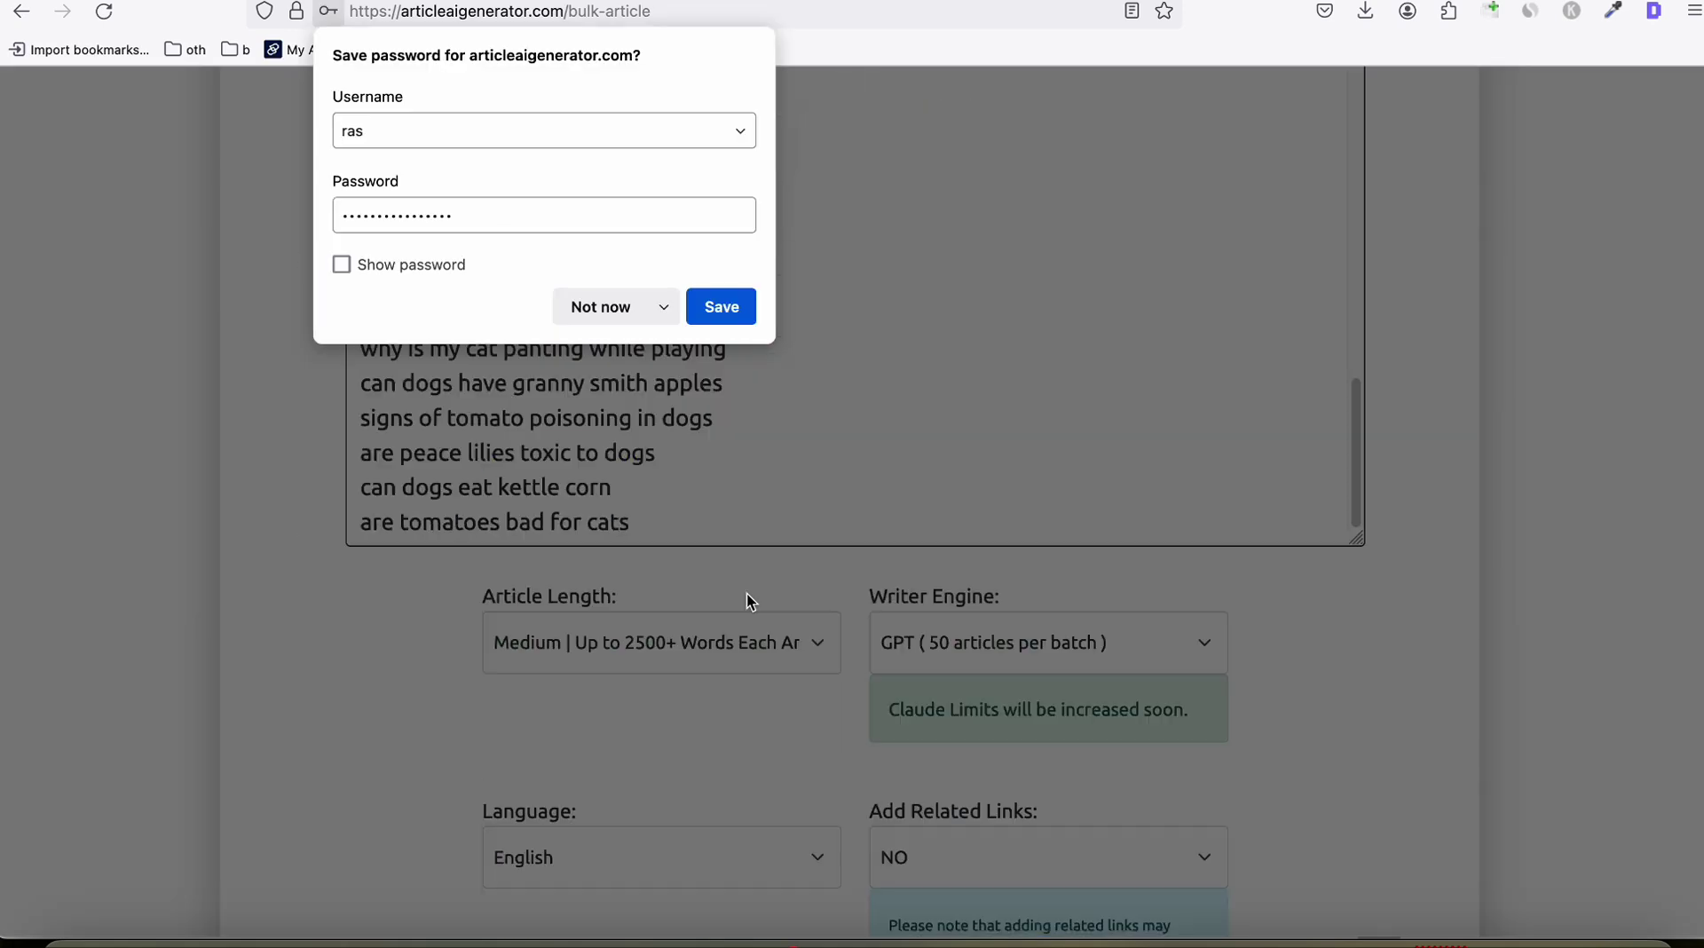
click(869, 441)
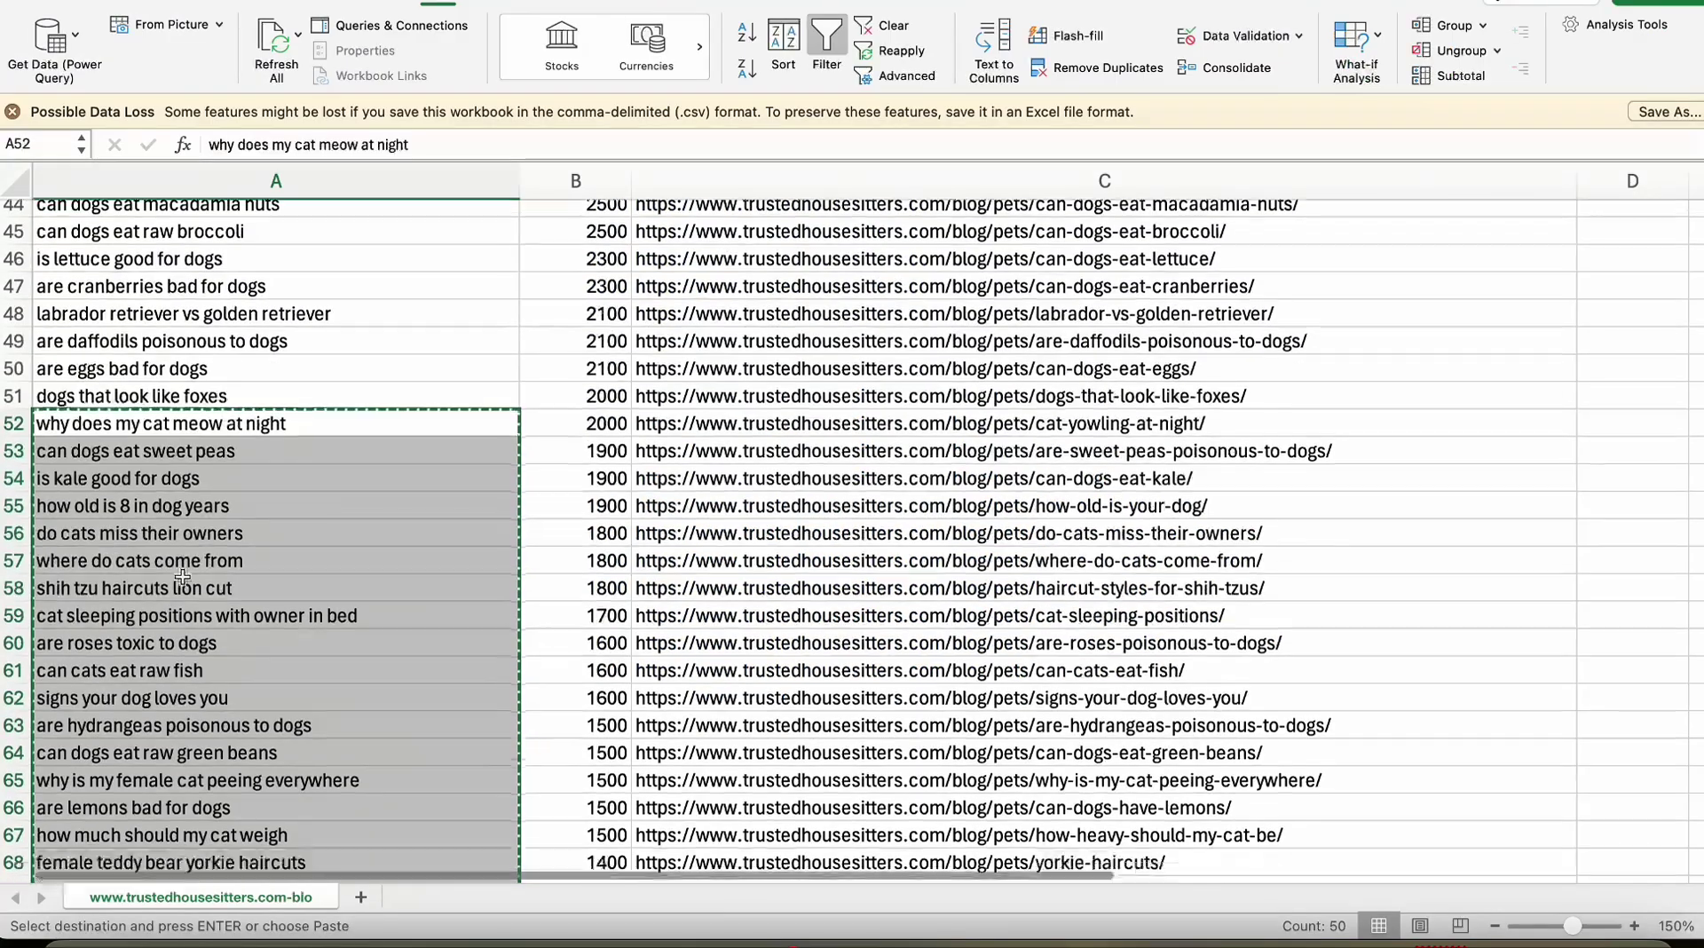
Step: Return to the Excel keyword list and select the following batch of keywords from cell A102 downward for copying
scroll(175, 478, down, 10)
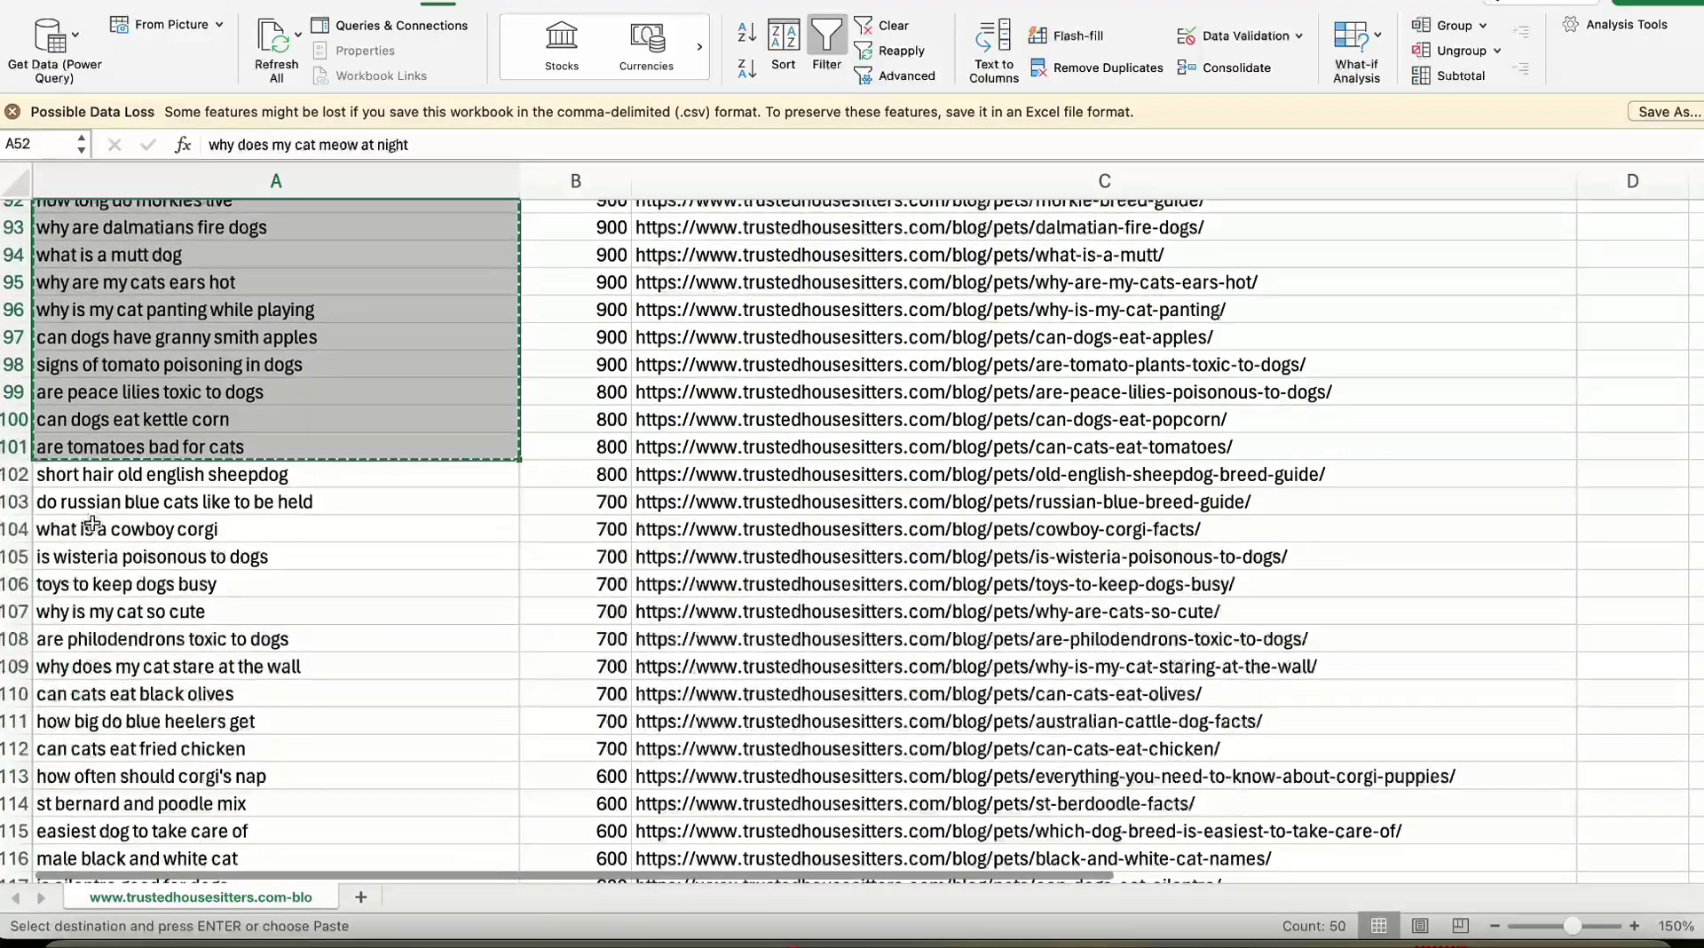
click(133, 323)
scroll(176, 478, down, 5)
scroll(175, 477, down, 2)
shift+click(171, 620)
scroll(169, 635, down, 5)
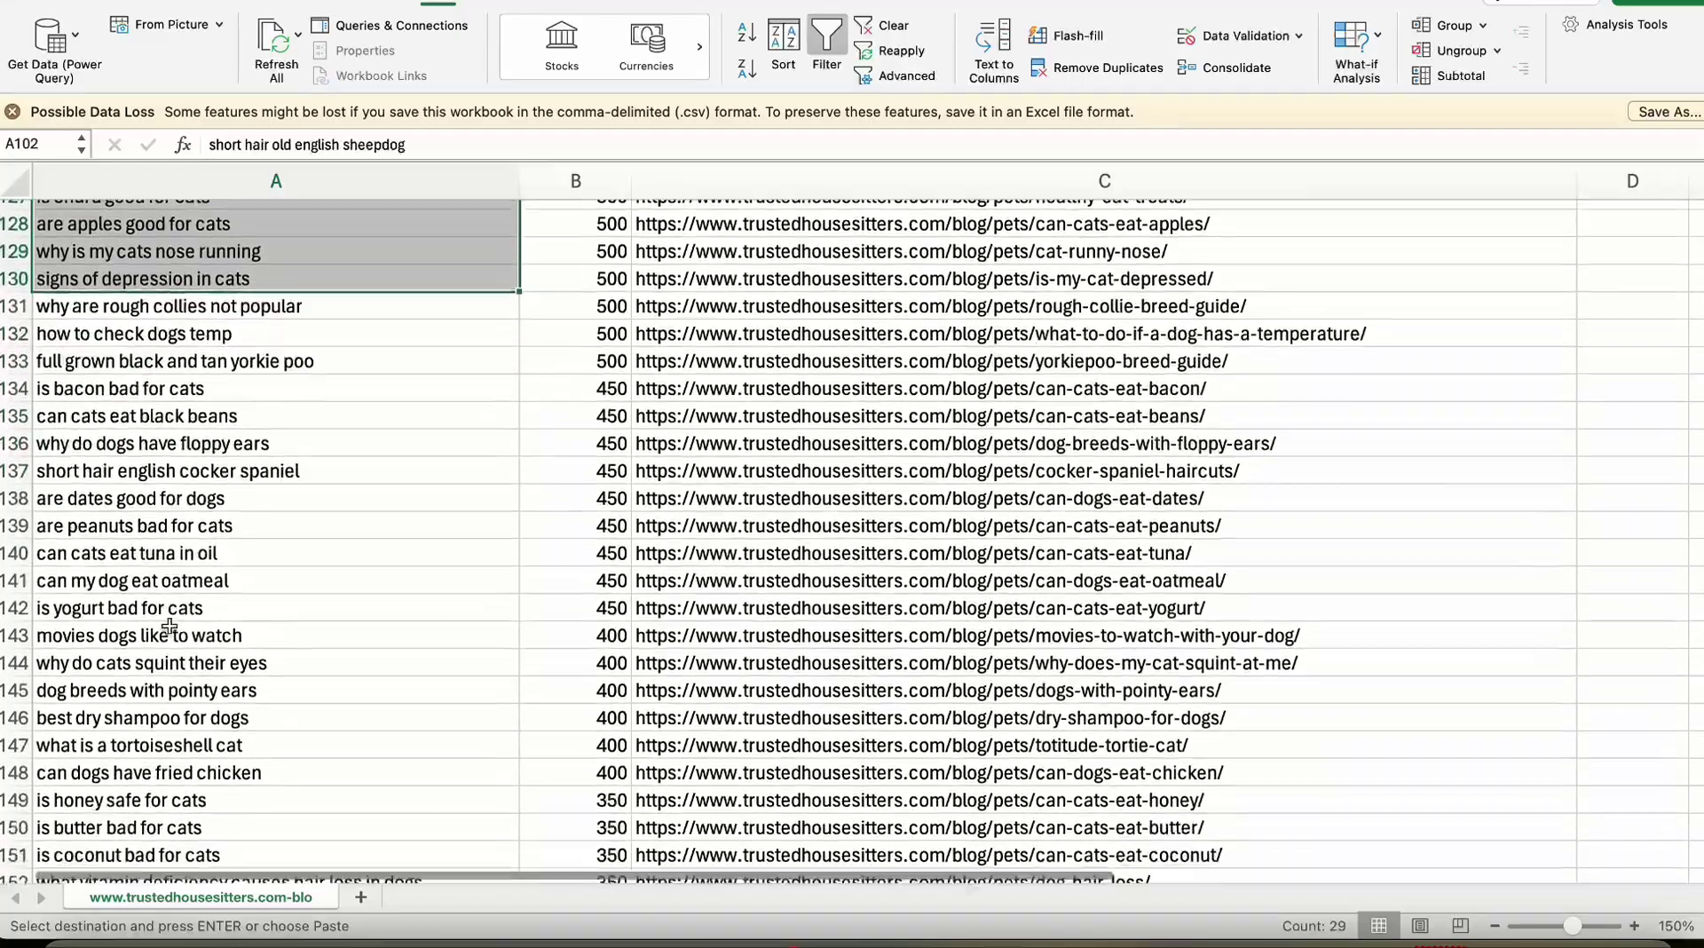
shift+click(168, 727)
scroll(167, 697, down, 1)
shift+click(167, 697)
scroll(169, 532, up, 10)
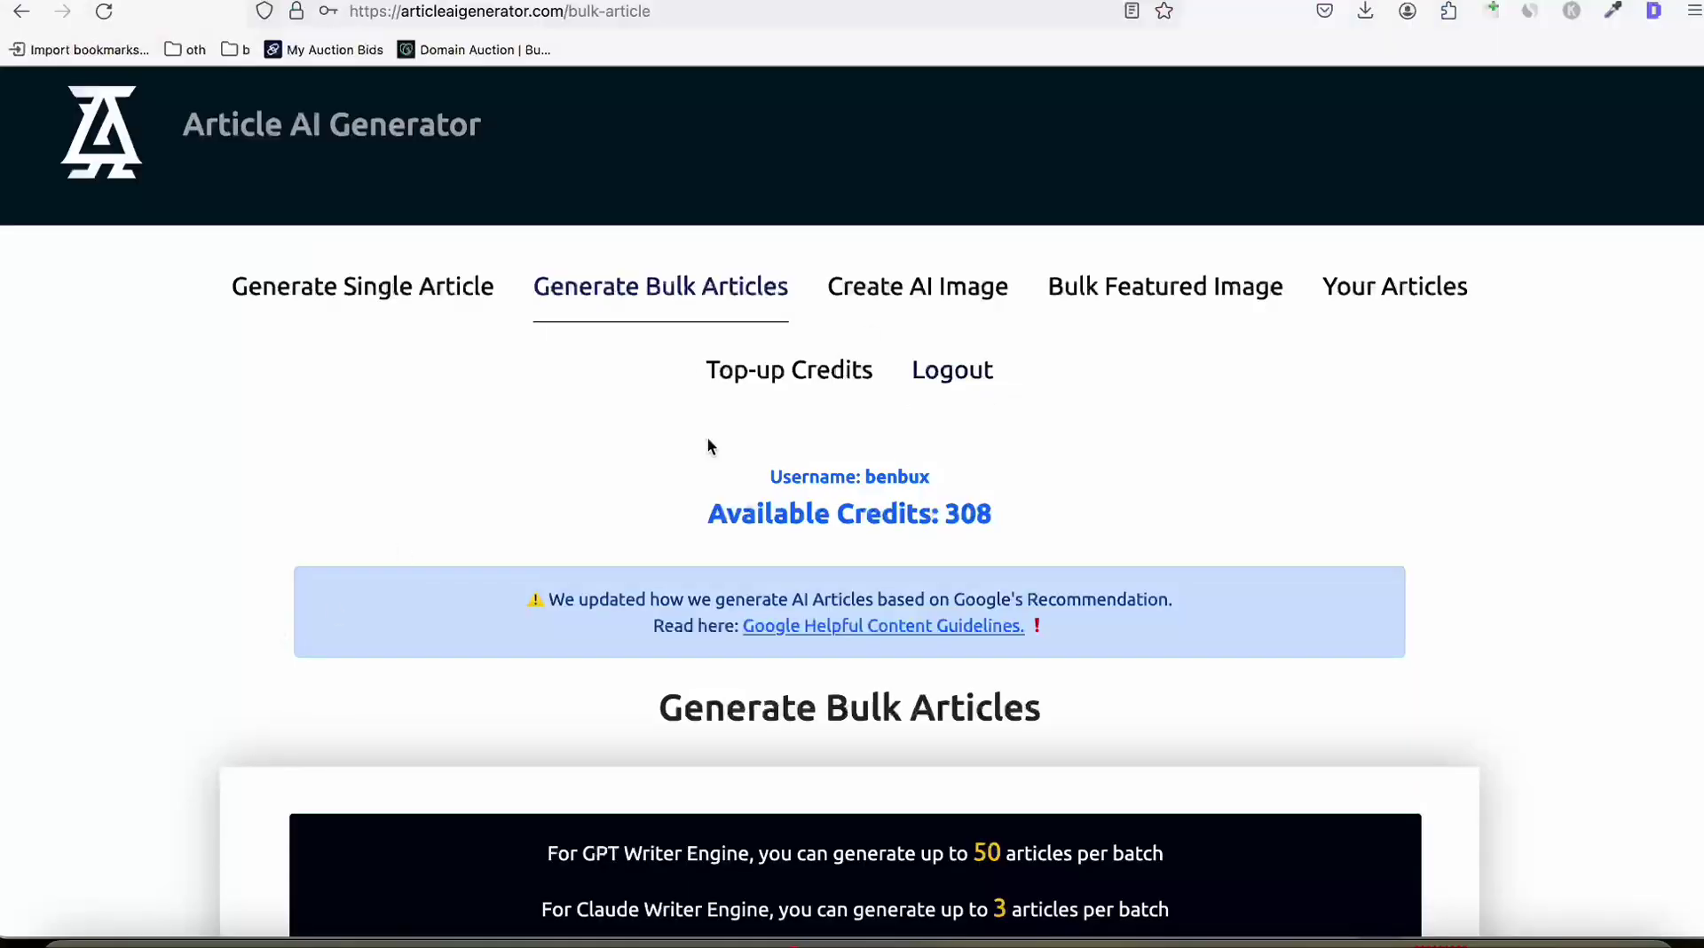
Step: Paste the copied keywords into the bulk form, enable featured images and set the image style to Enhance
scroll(707, 436, down, 5)
click(589, 476)
key(super+v)
scroll(834, 422, down, 5)
click(621, 622)
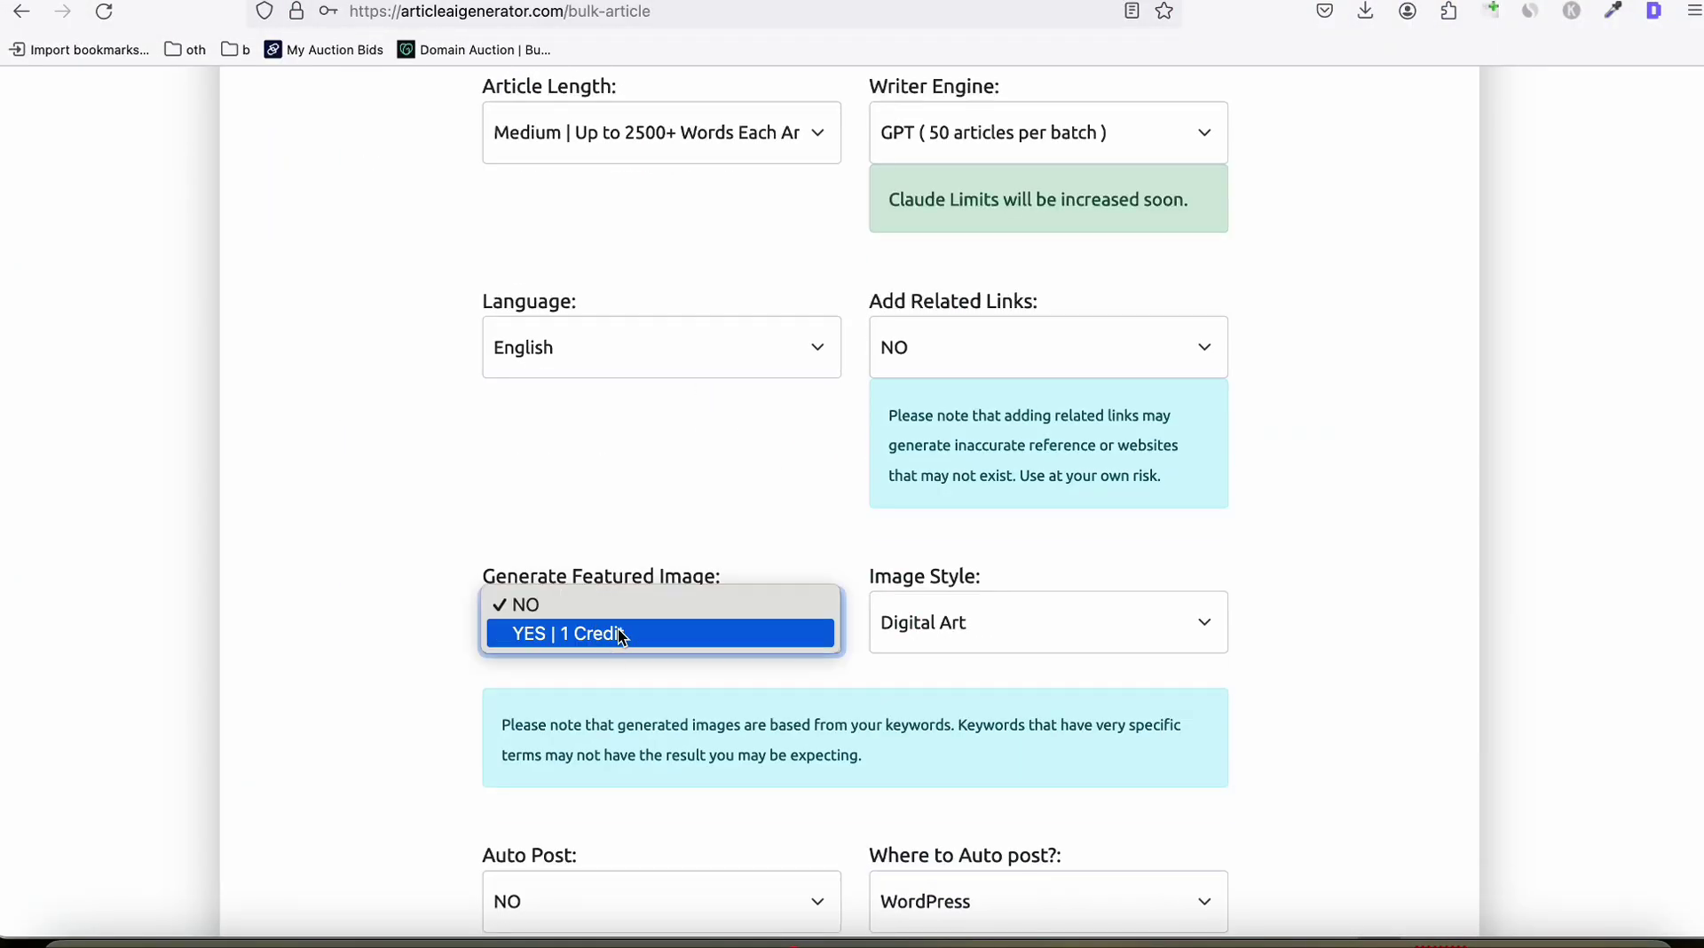
click(621, 636)
click(1048, 623)
click(956, 742)
Step: Turn on auto posting to the worldpetscentre.com site, submit the batch and reopen the bulk article form
scroll(646, 480, down, 5)
click(600, 460)
click(601, 488)
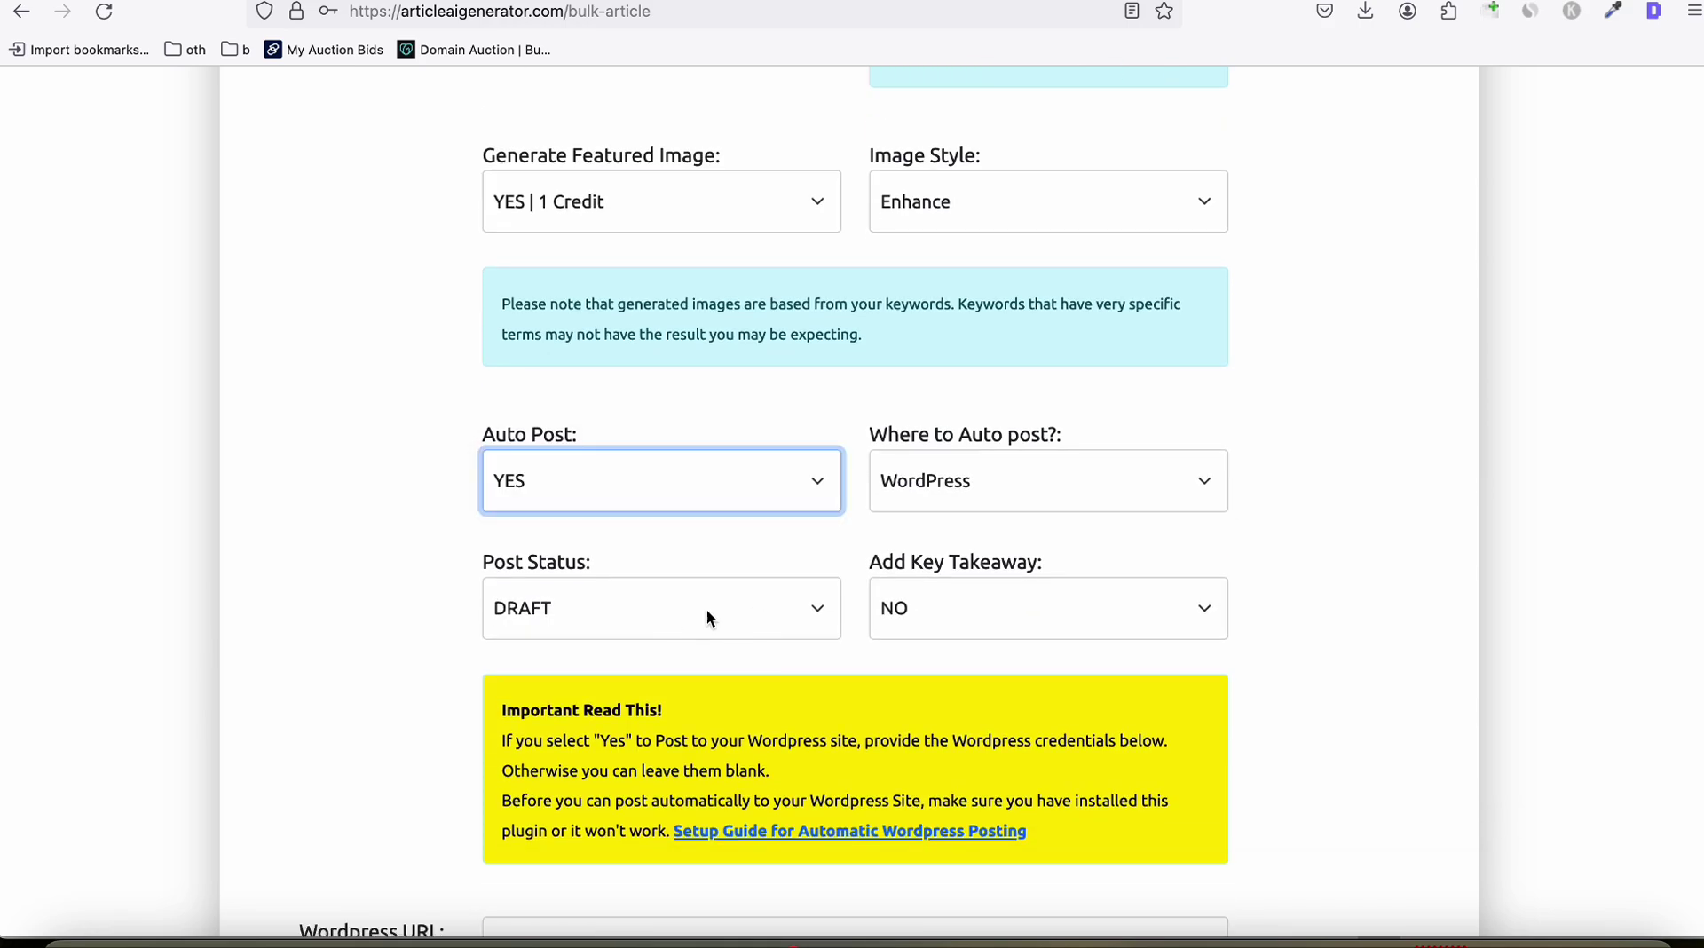
scroll(707, 612, down, 5)
click(674, 548)
click(668, 808)
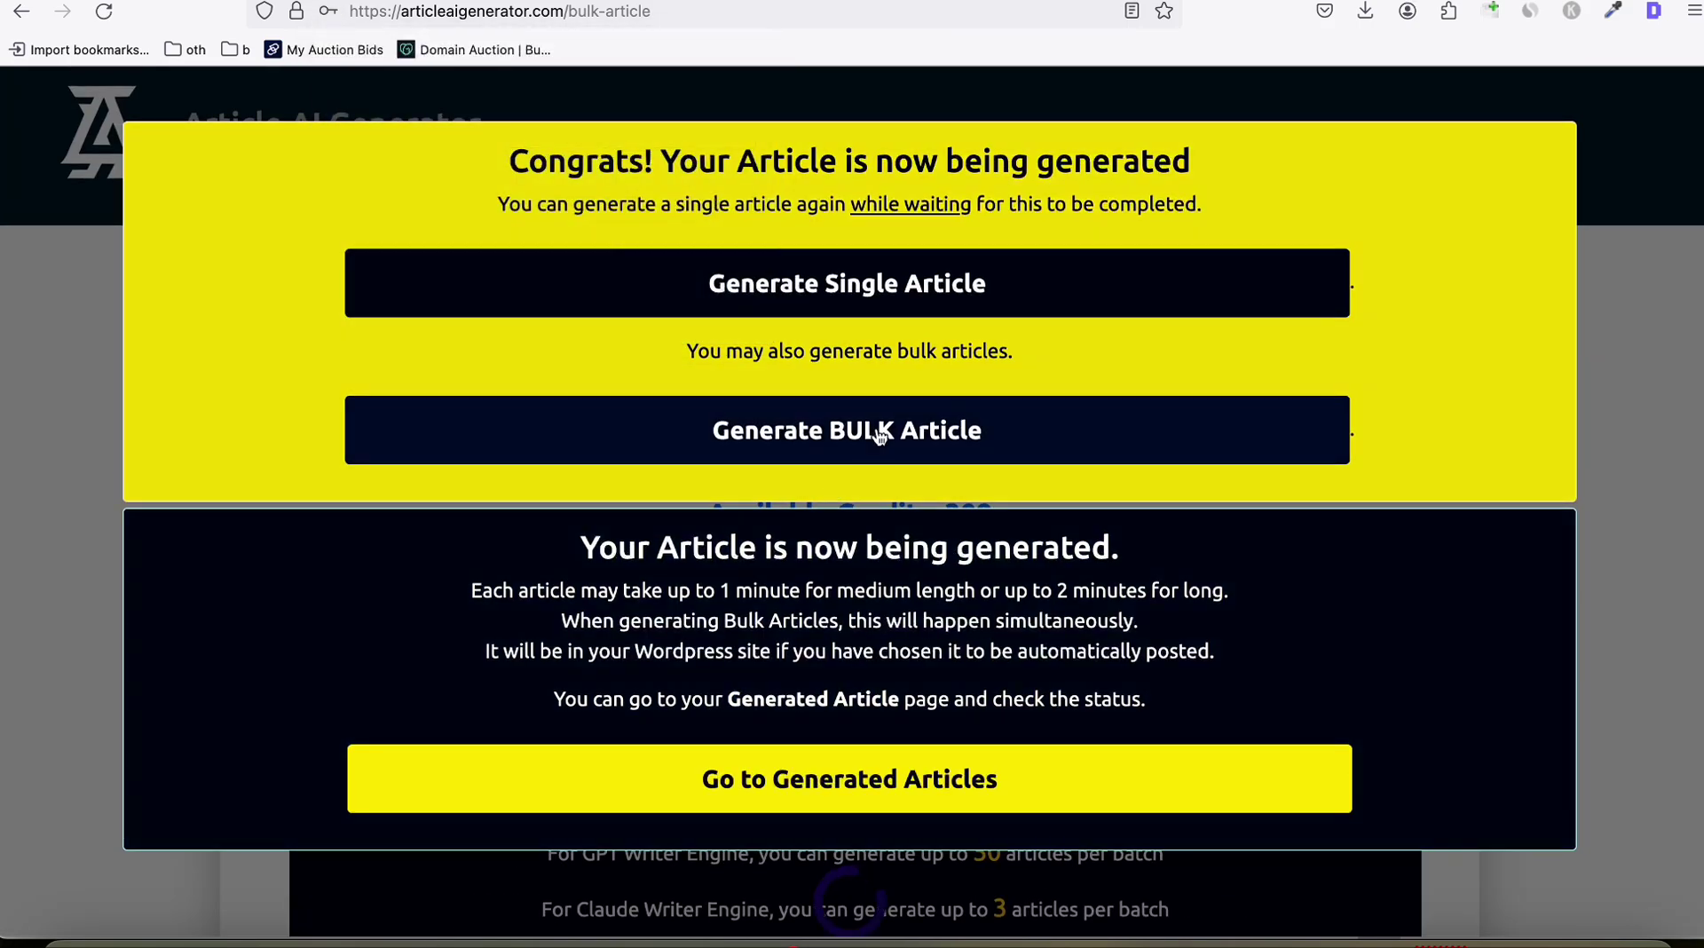
click(921, 422)
Step: Switch to the Excel keyword list and copy the 50 keywords in cells A152 to A201
key(super+Tab)
scroll(247, 543, down, 10)
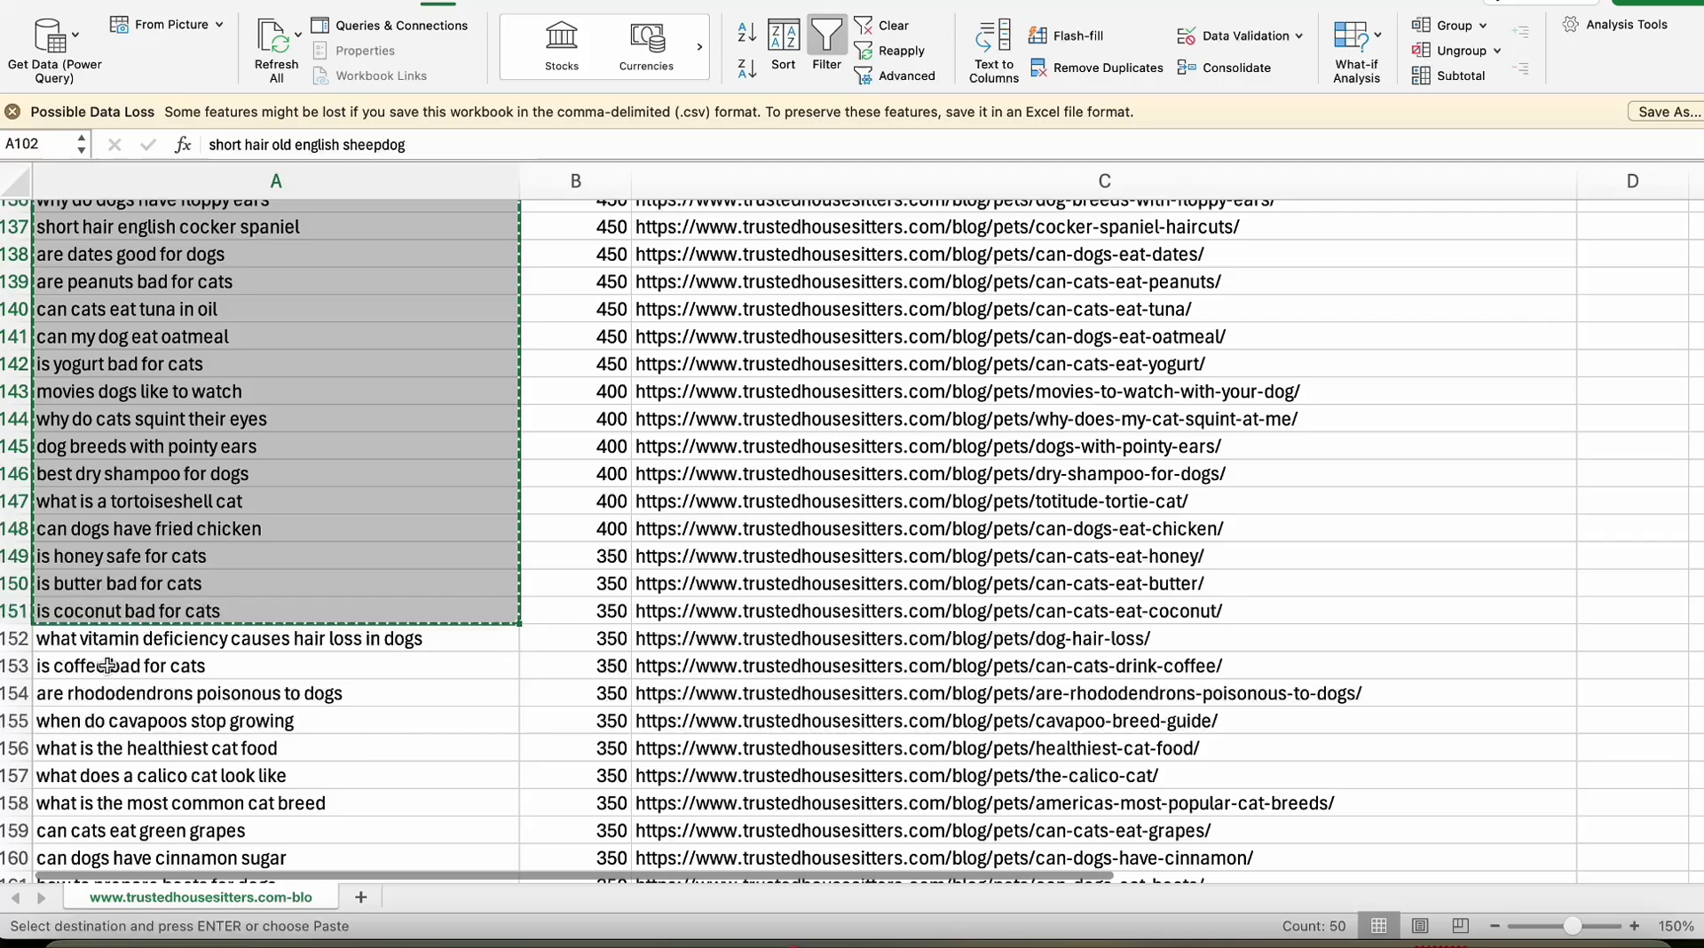
click(110, 641)
scroll(254, 508, down, 6)
scroll(254, 508, down, 4)
shift+click(241, 626)
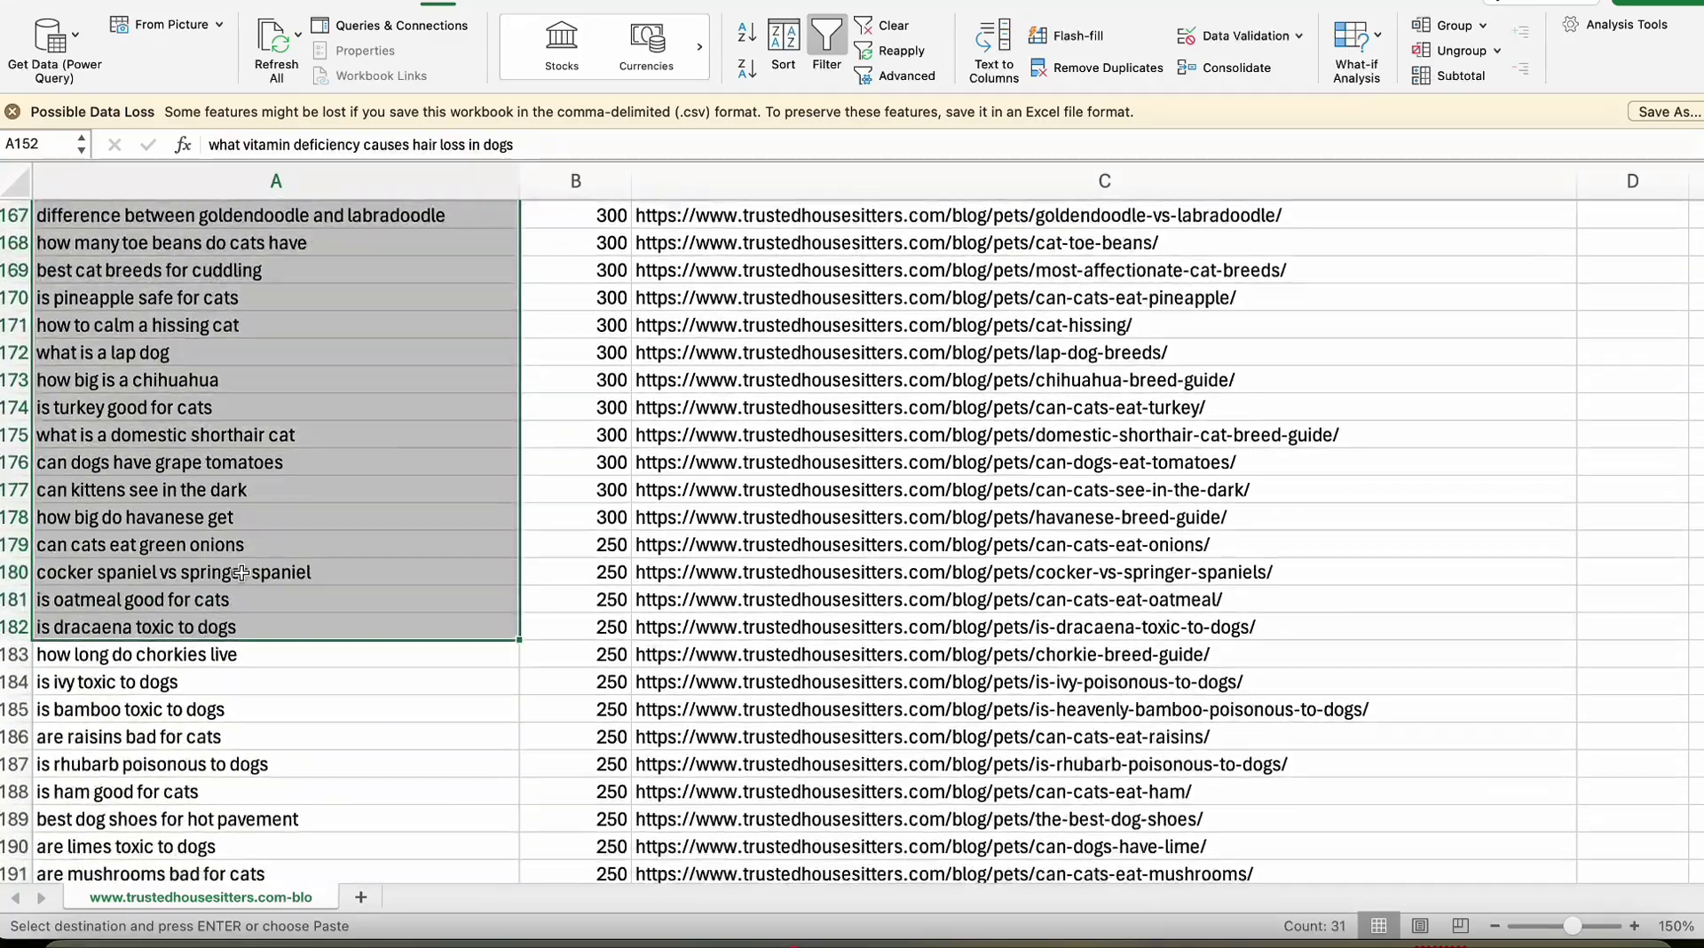
scroll(240, 574, down, 3)
shift+click(199, 690)
scroll(195, 690, down, 1)
shift+click(171, 730)
scroll(171, 732, down, 1)
shift+click(156, 770)
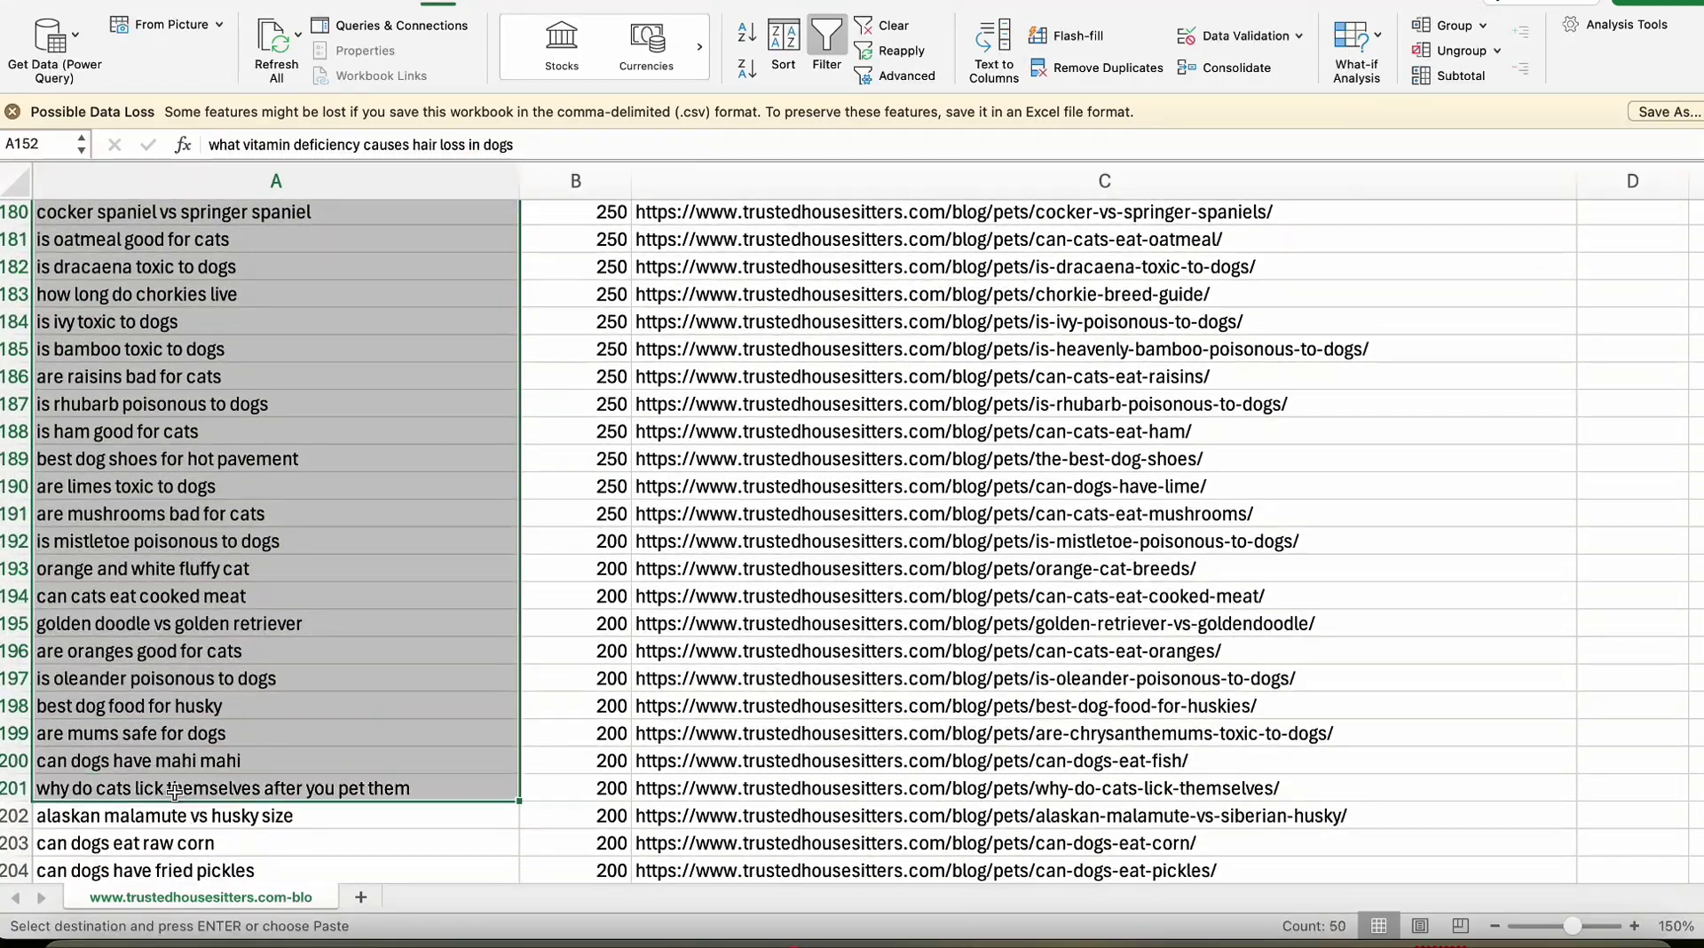
scroll(174, 791, up, 12)
Step: Paste the A152 to A201 keywords into the bulk form and enable featured images in the Enhance style
key(super+Tab)
scroll(848, 374, down, 4)
click(612, 473)
key(super+v)
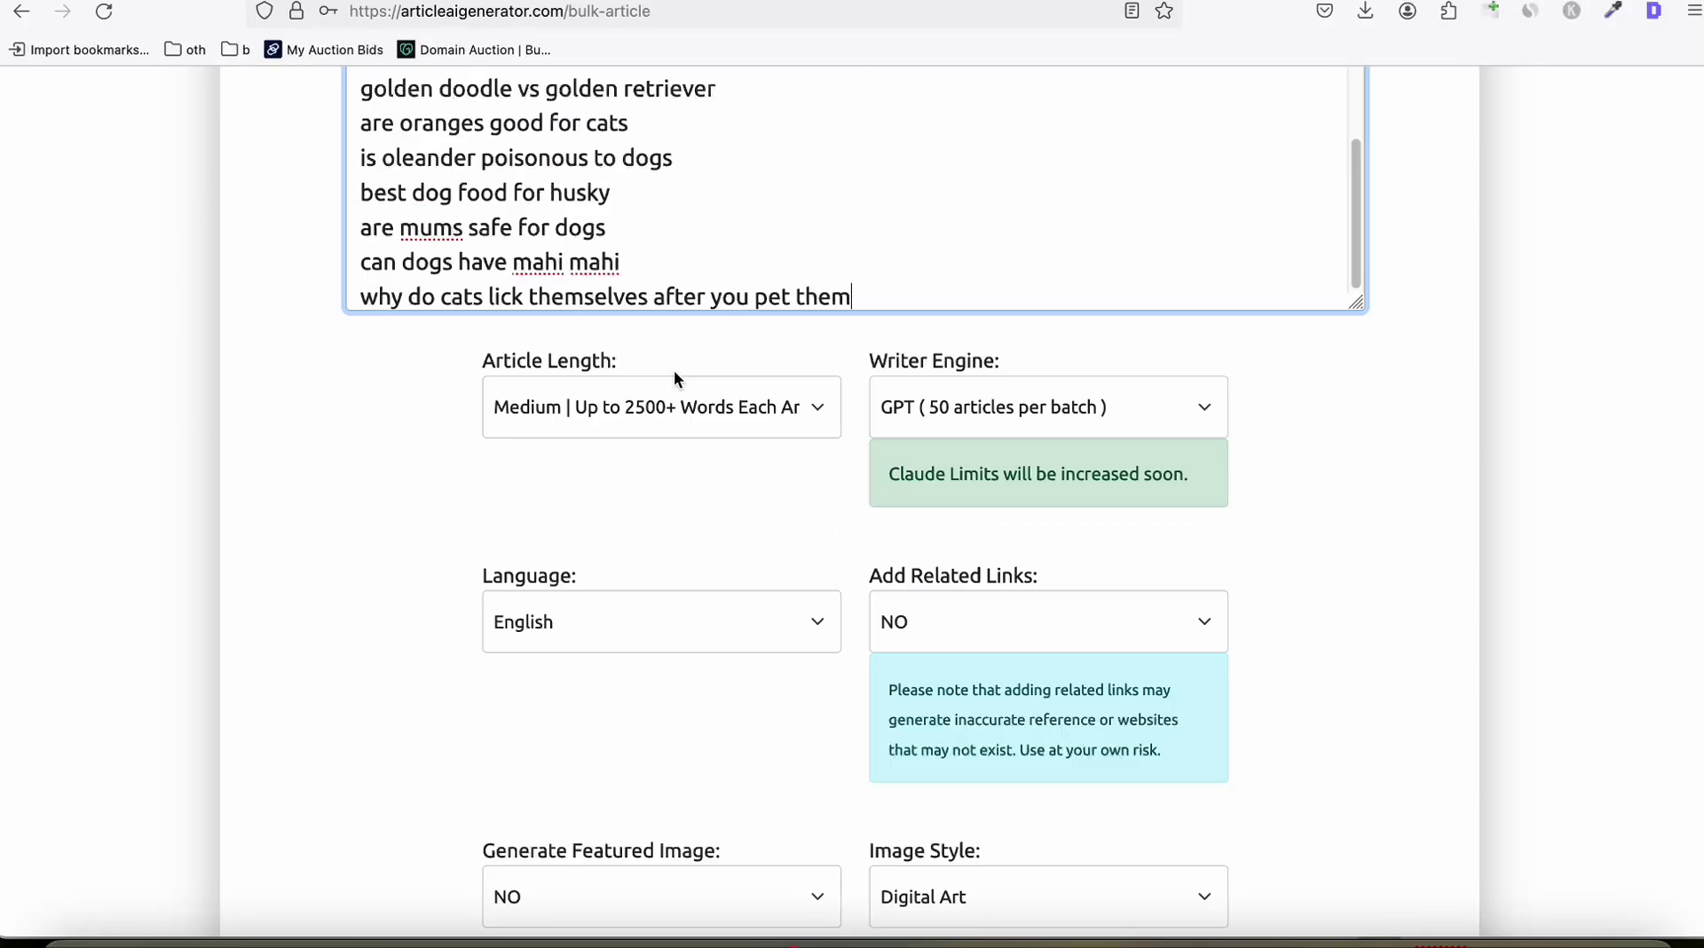
scroll(675, 373, down, 3)
click(586, 612)
click(726, 639)
click(976, 639)
click(973, 772)
Step: Set auto posting to YES and add the key takeaway section for this batch
scroll(745, 455, down, 5)
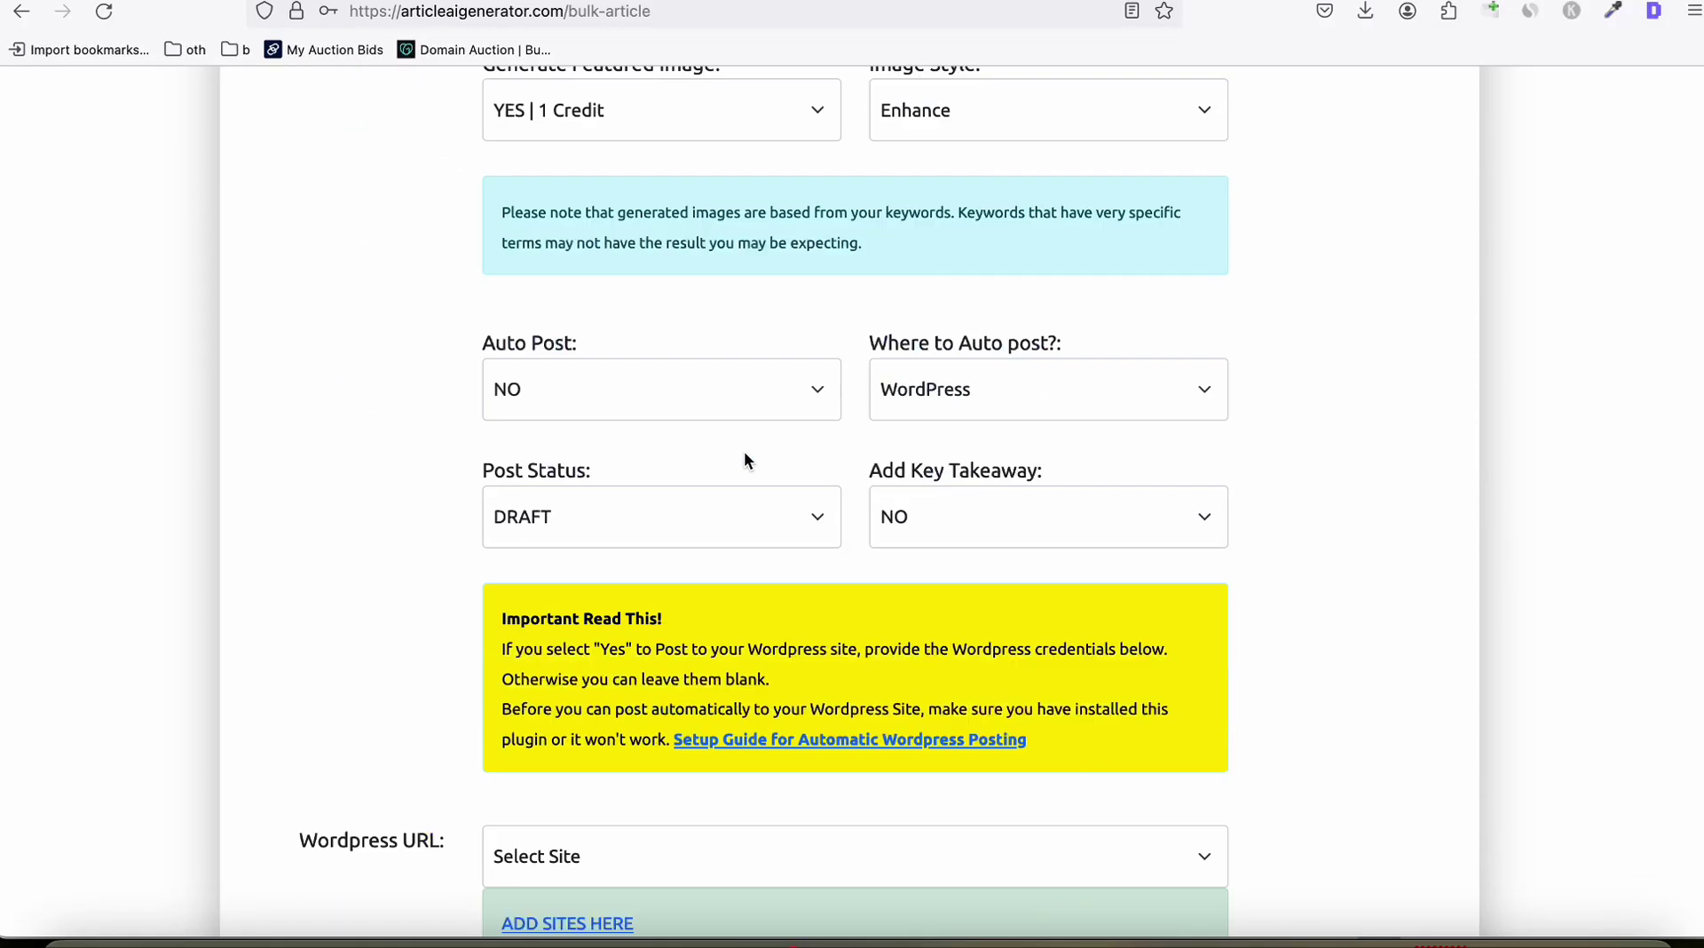
click(661, 389)
click(594, 412)
click(1048, 517)
click(929, 520)
scroll(491, 464, down, 5)
click(490, 464)
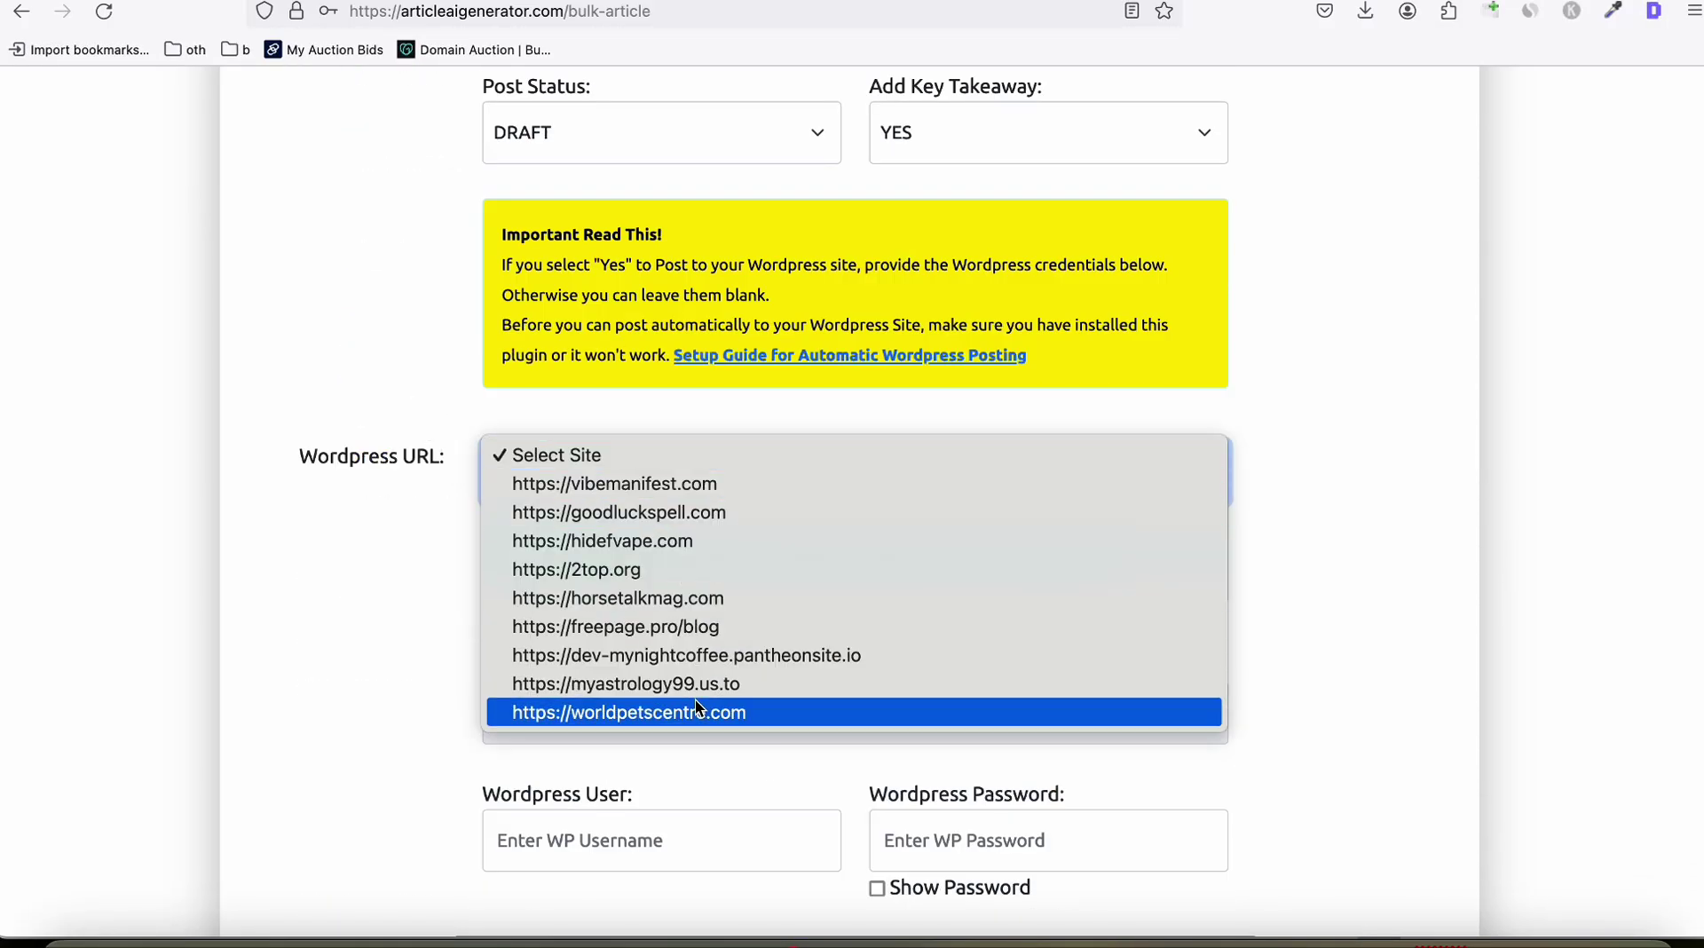
click(699, 712)
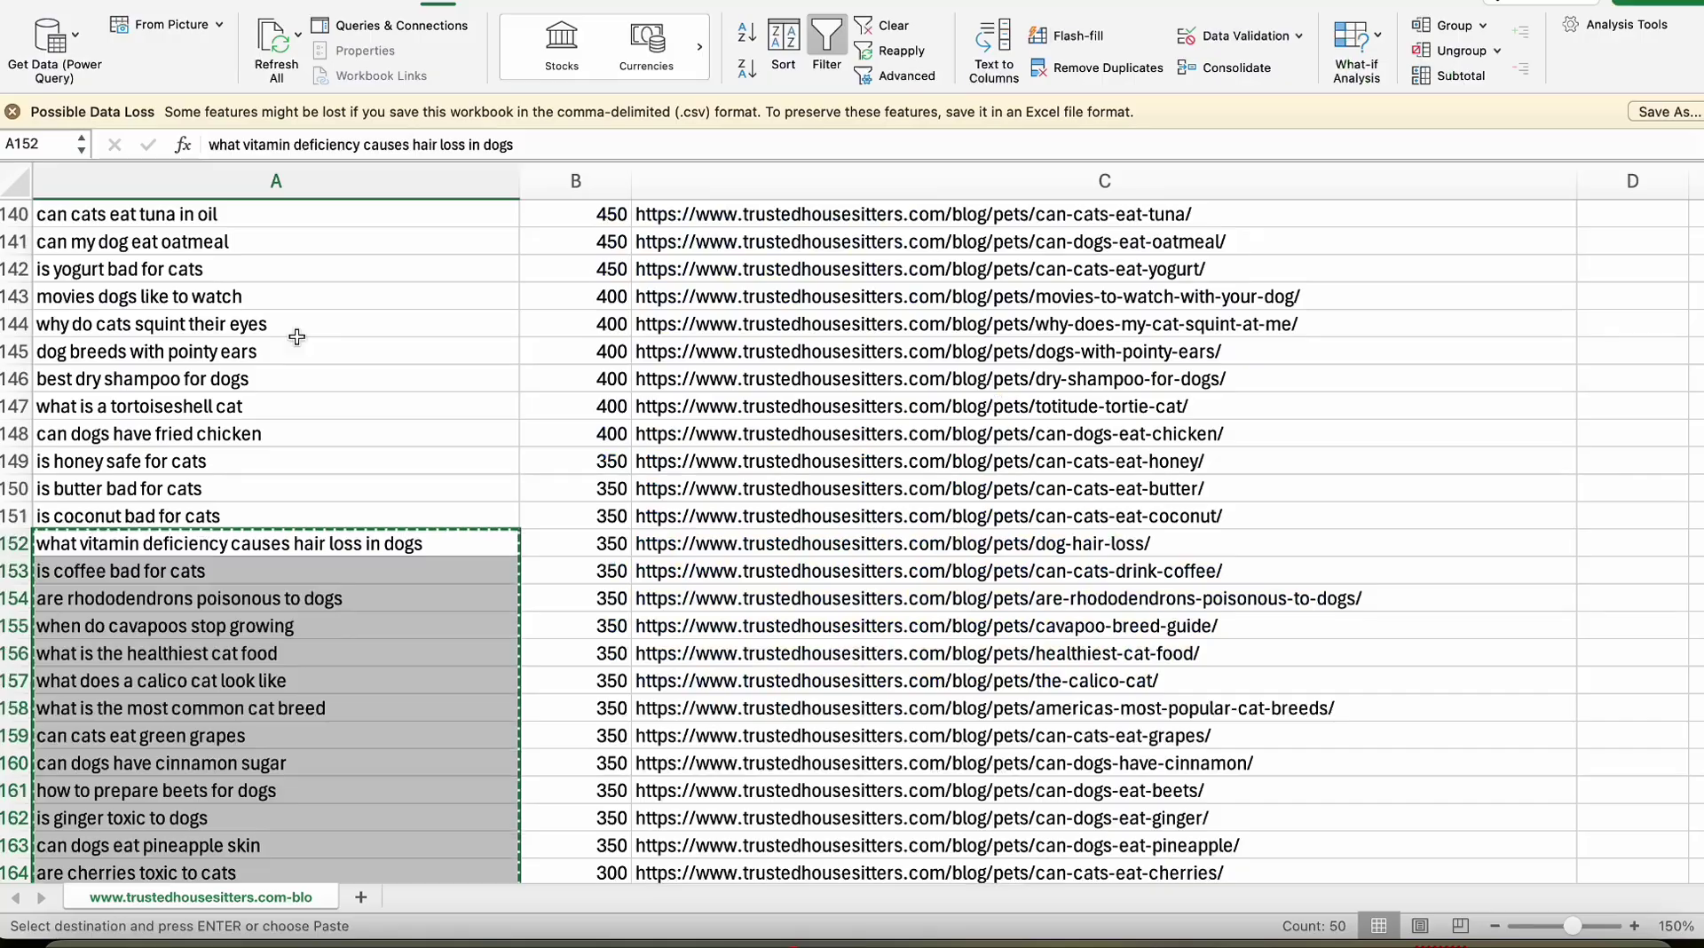
Step: In the Excel keyword list, select and copy the 50 keywords in cells A202 to A251
scroll(297, 337, down, 10)
click(263, 487)
scroll(263, 448, down, 2)
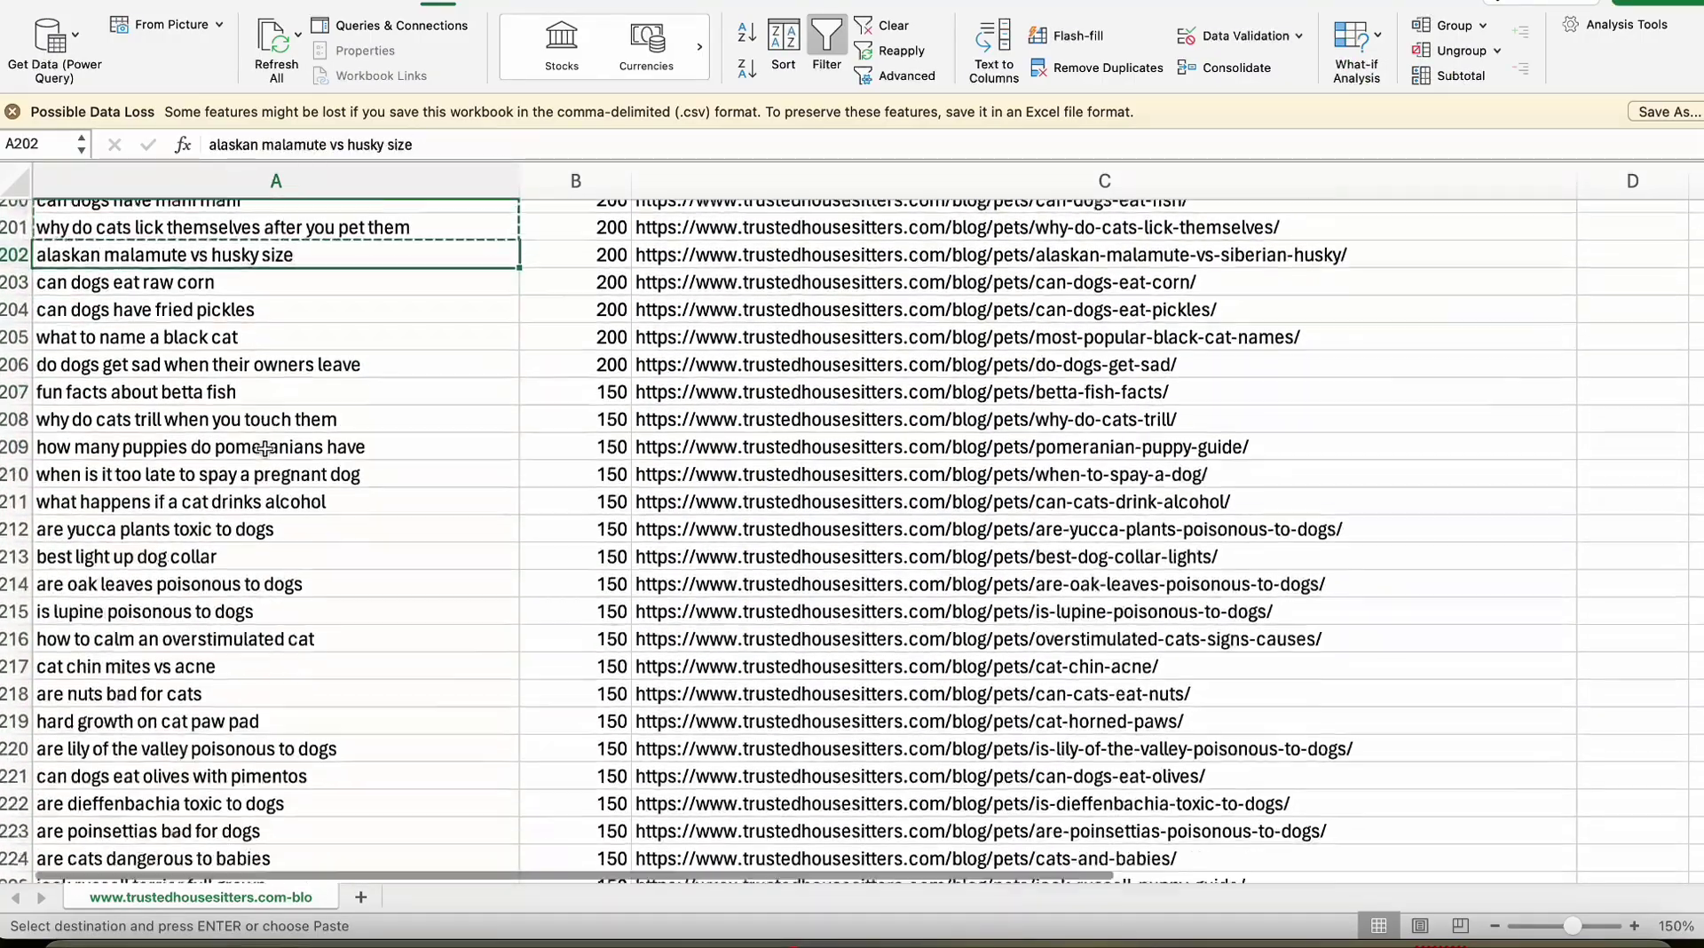
scroll(265, 448, down, 4)
shift+click(238, 599)
scroll(238, 551, down, 5)
shift+click(206, 686)
scroll(217, 657, down, 2)
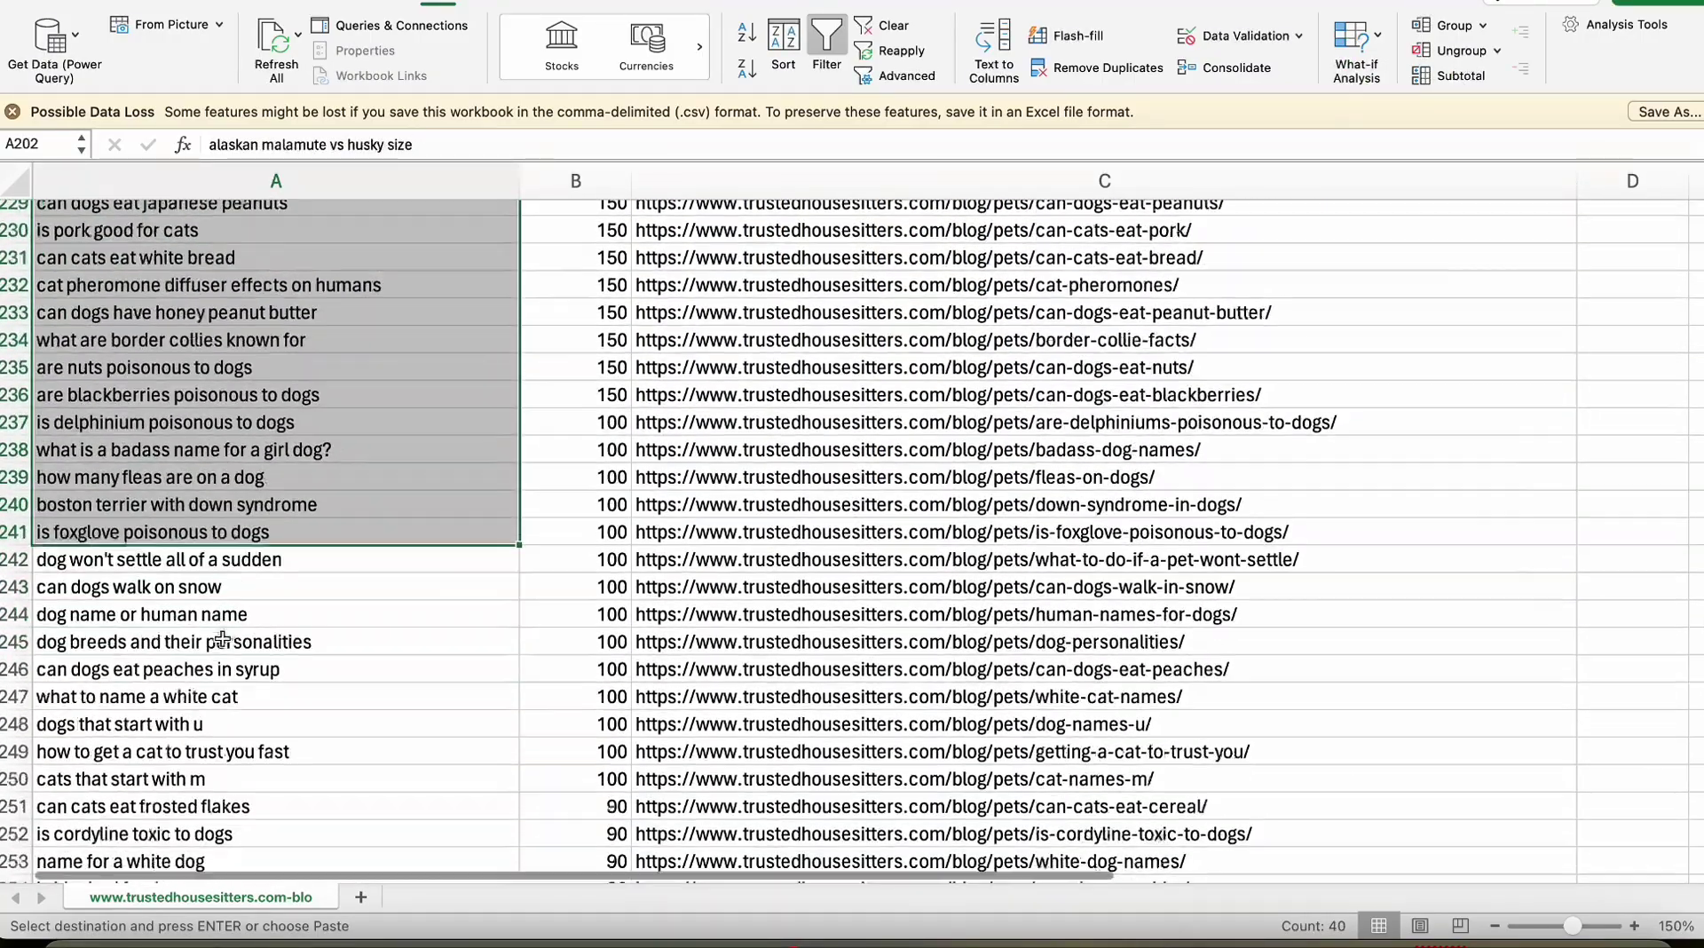
scroll(222, 639, down, 2)
shift+click(222, 724)
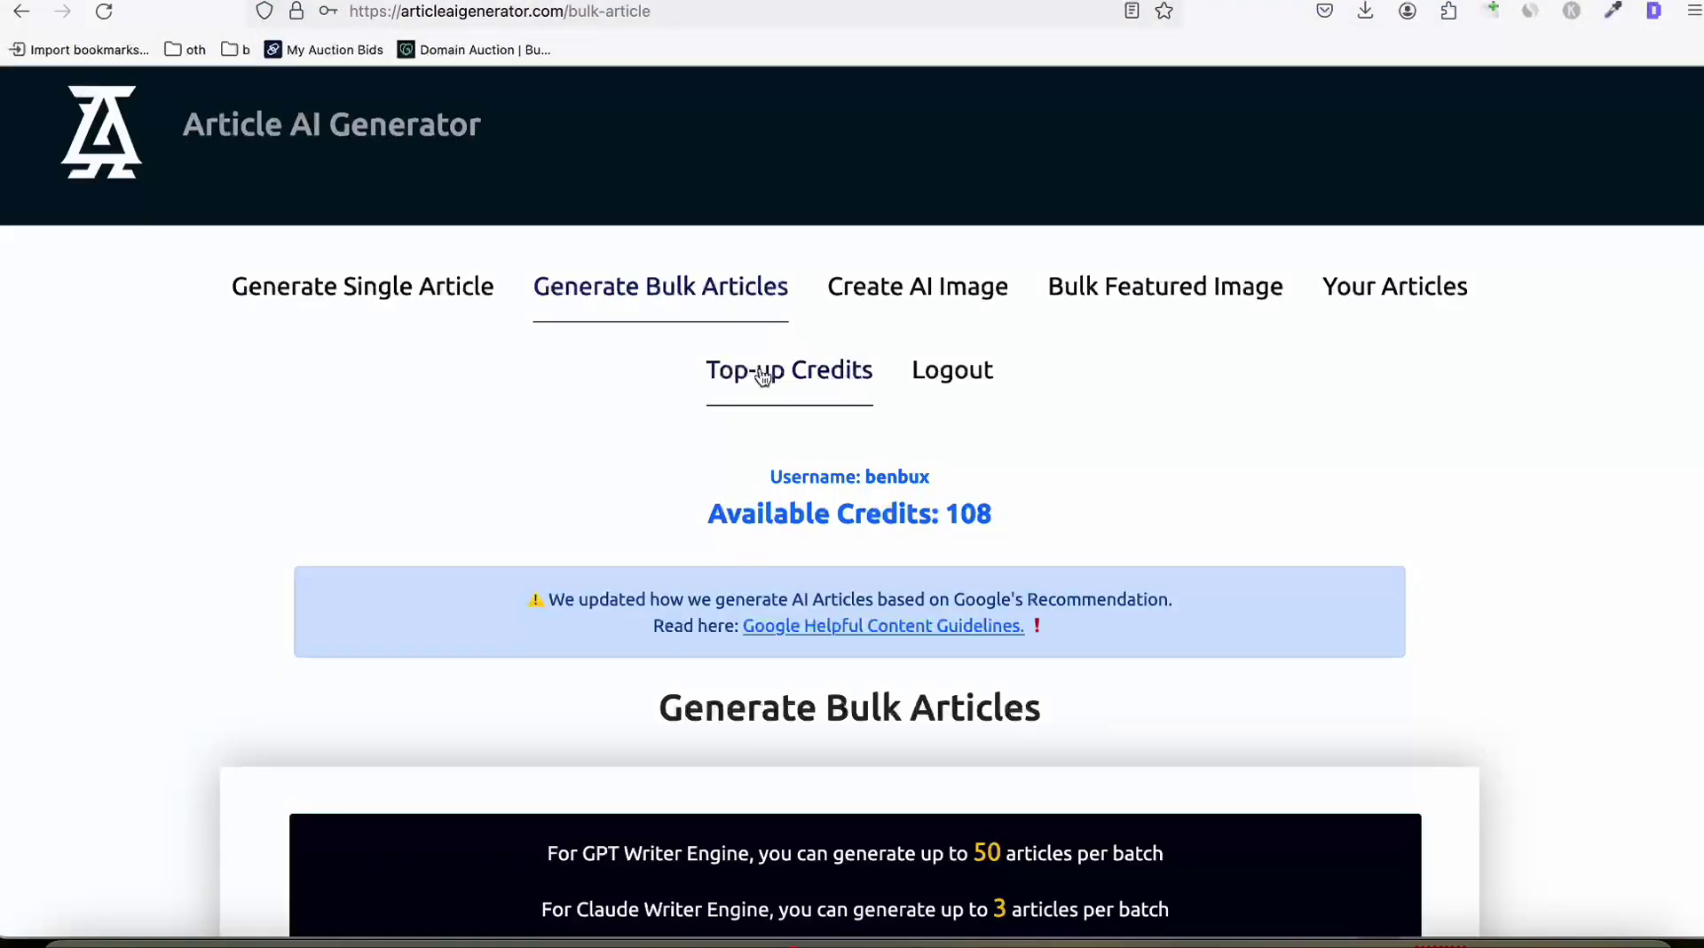
Step: Paste the A202 to A251 keywords into the bulk form, with featured images on and the Enhance image style
scroll(764, 377, down, 9)
click(628, 506)
key(super+v)
scroll(627, 506, down, 10)
click(796, 519)
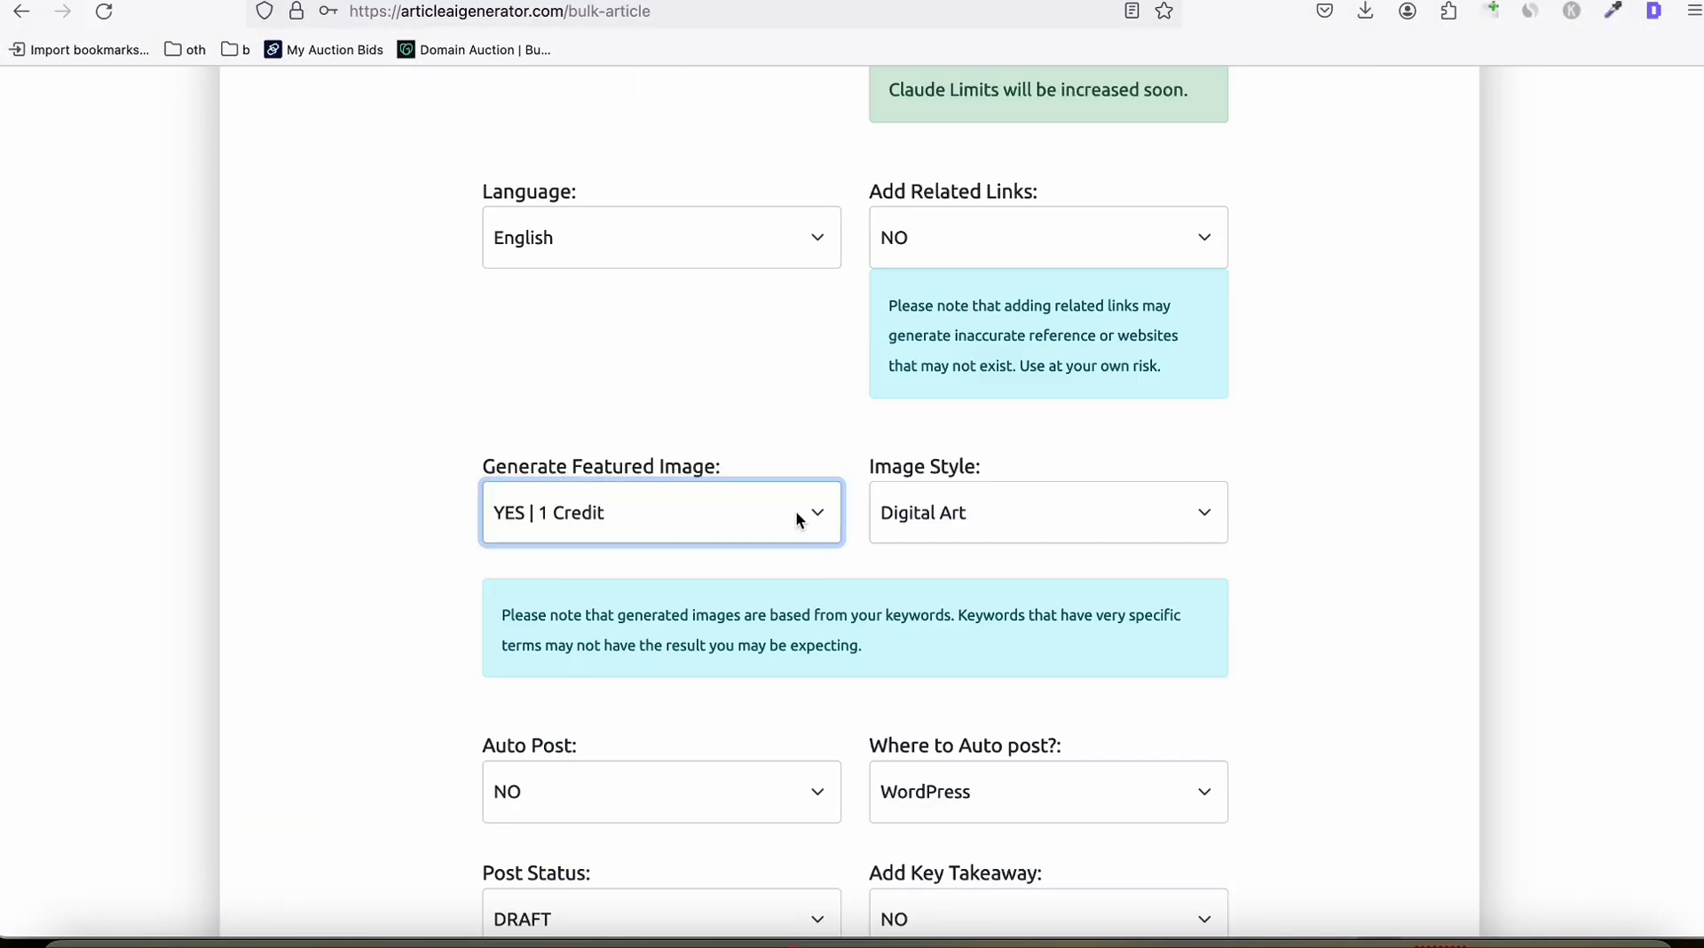
click(923, 512)
click(914, 559)
click(661, 512)
click(369, 502)
Step: Enable auto posting to WordPress and the key takeaway section for the pasted keywords
scroll(369, 502, down, 2)
click(523, 589)
click(498, 626)
scroll(568, 568, down, 4)
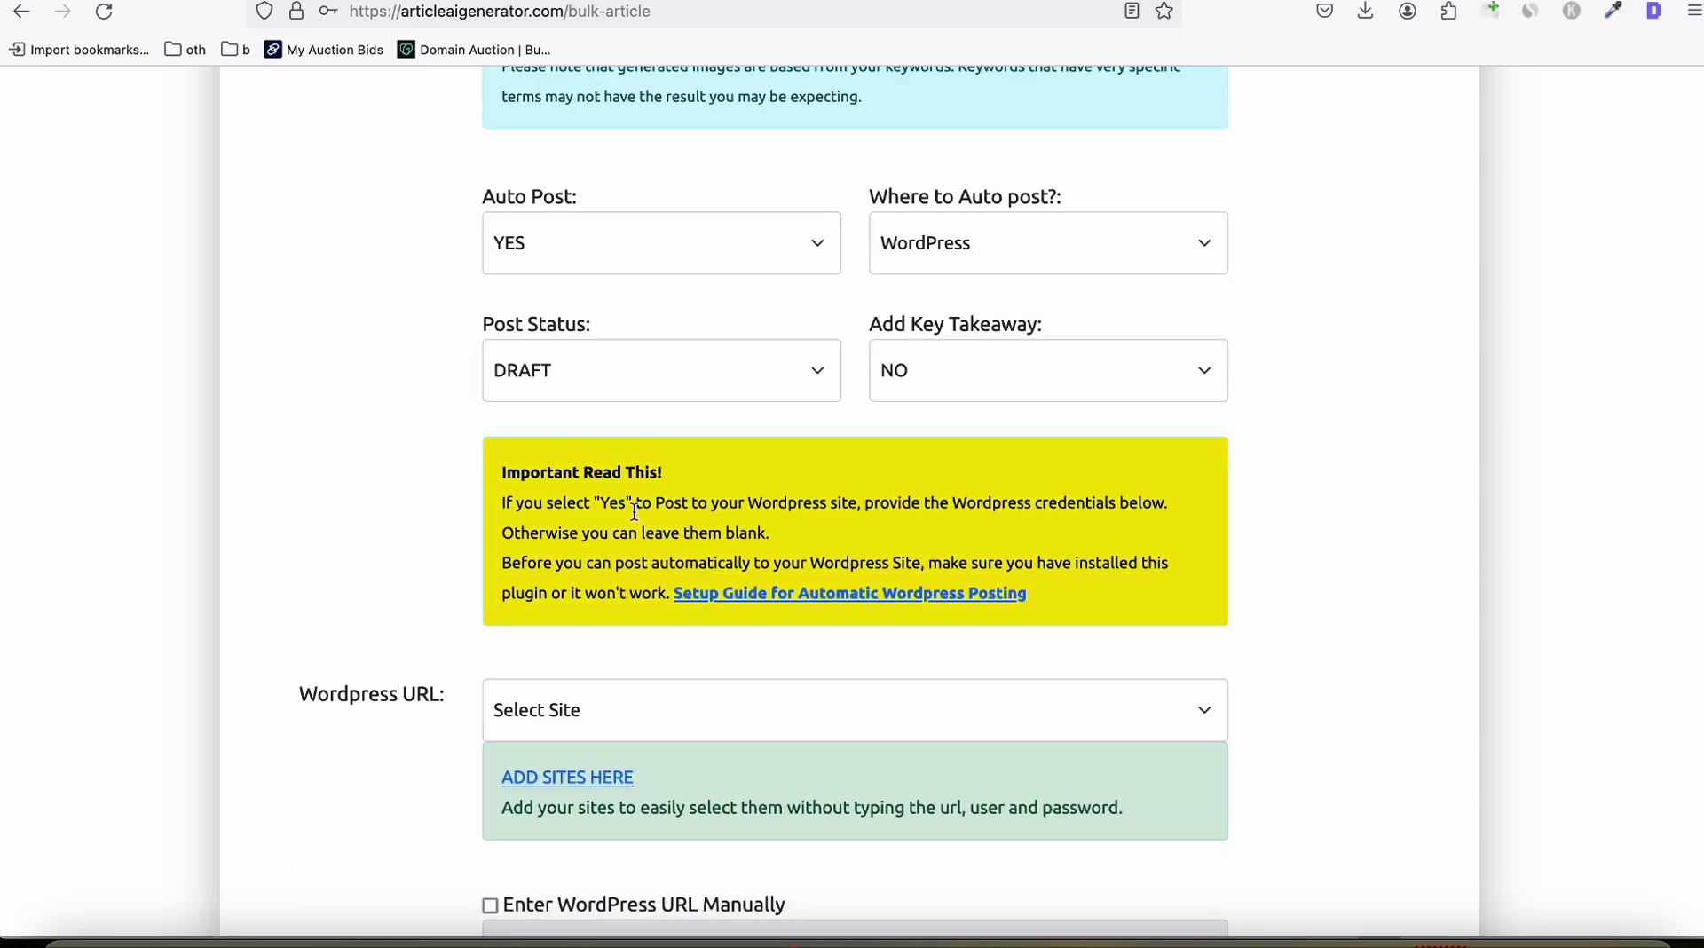
click(976, 370)
click(923, 448)
Step: Pick the saved worldpetscentre.com site, submit the batch and return to the bulk article form
click(640, 710)
click(609, 659)
scroll(353, 514, down, 6)
click(590, 616)
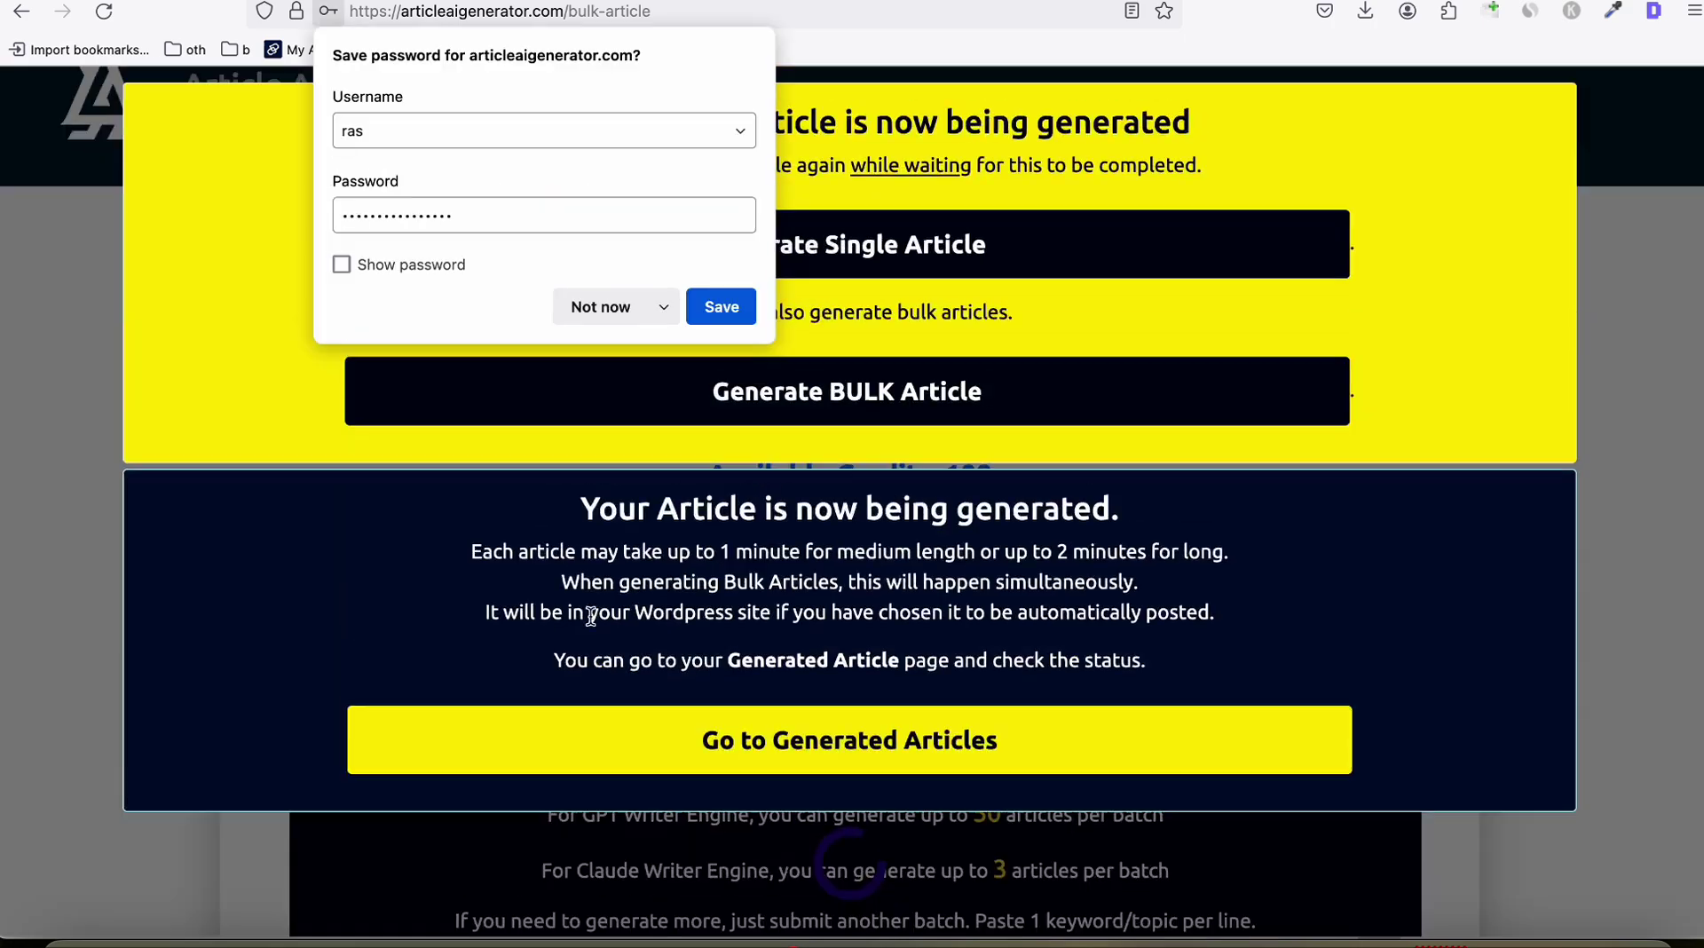
click(932, 392)
Step: Switch to the Excel keyword list and copy the 11 keywords in cells A252 to A262
key(super+Tab)
scroll(248, 418, down, 10)
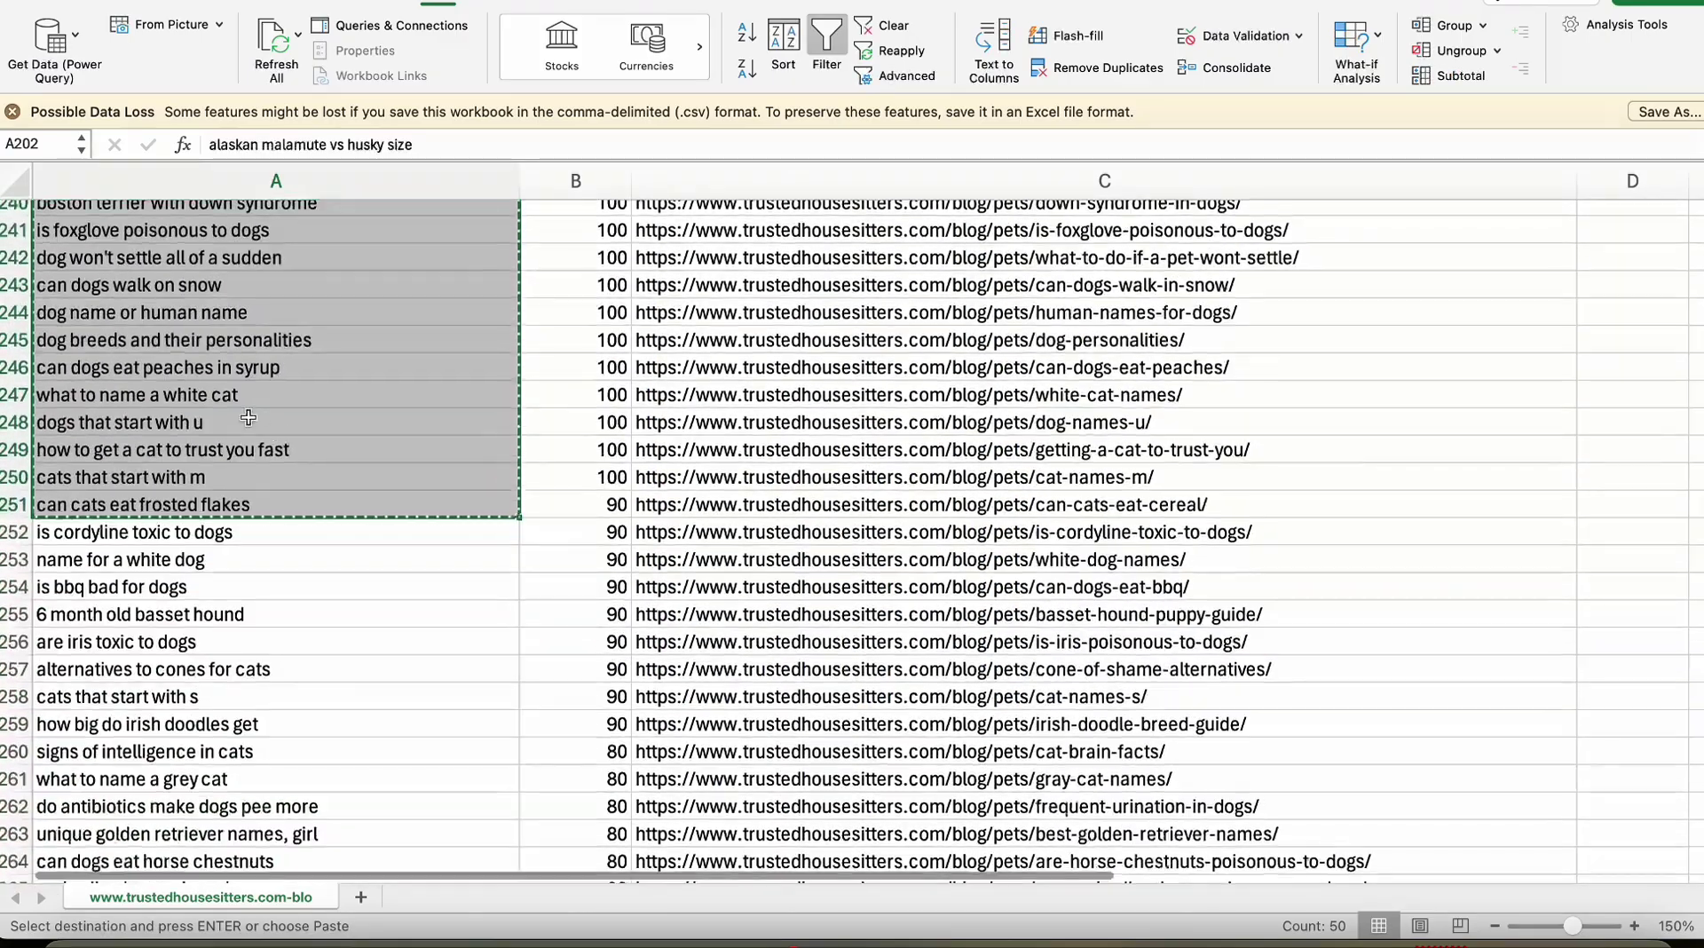
scroll(249, 417, down, 2)
click(156, 434)
scroll(156, 453, down, 4)
shift+click(137, 418)
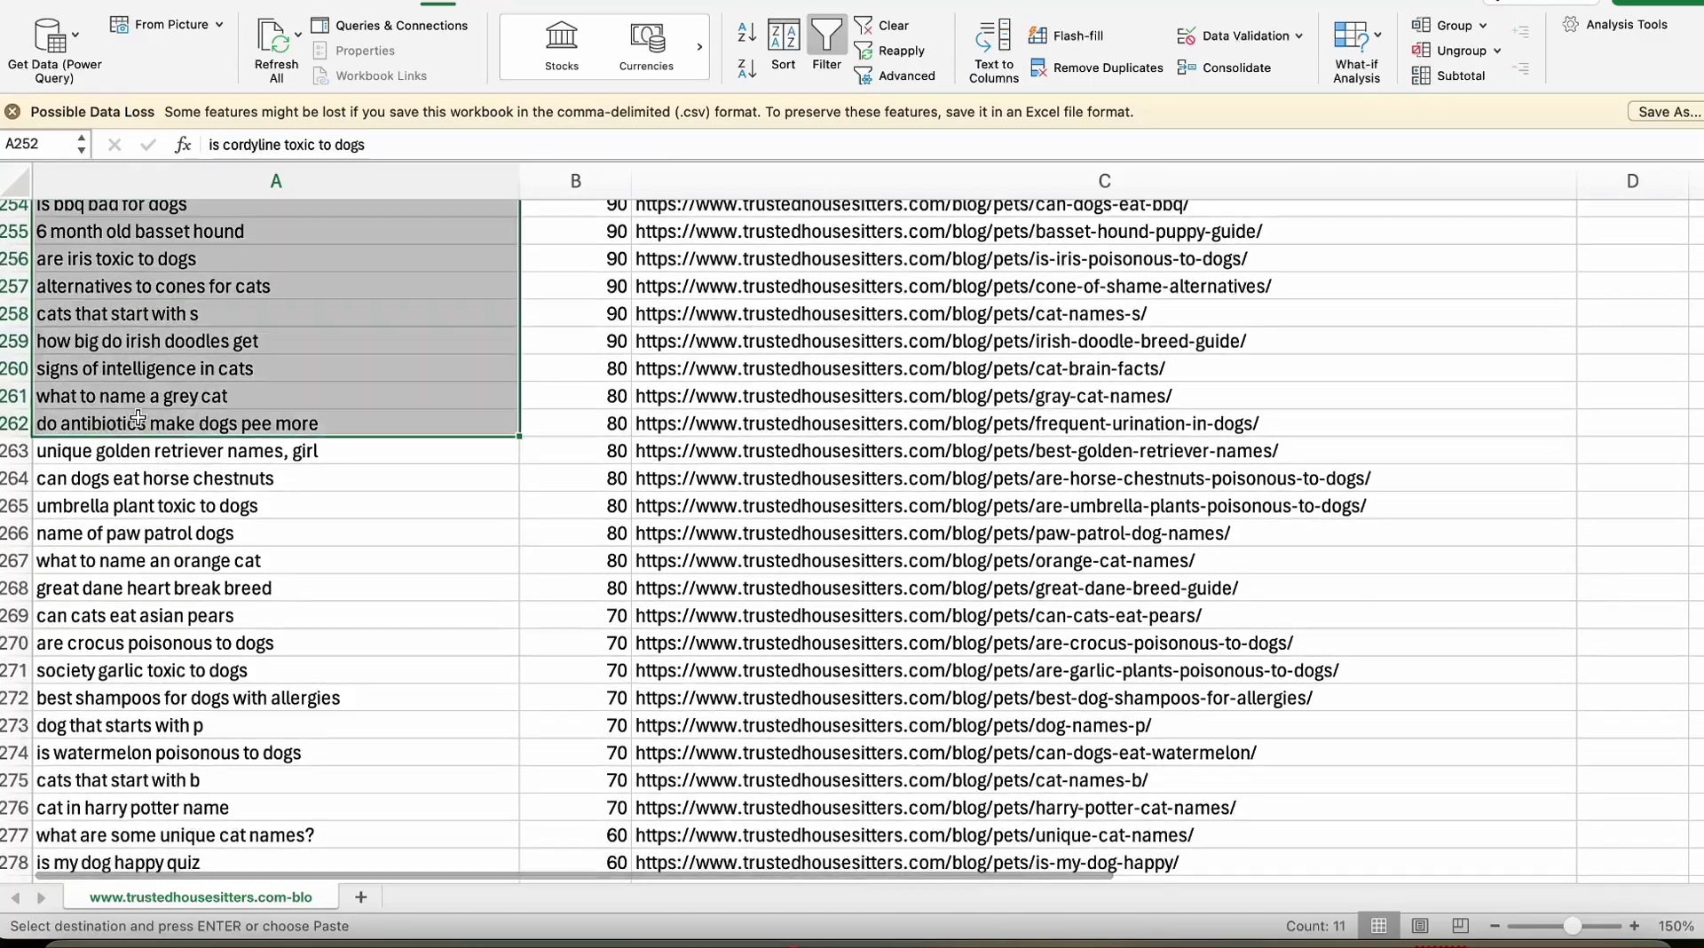
key(super+c)
scroll(195, 435, up, 5)
Step: Paste the A252 to A262 keywords into the bulk form and set featured images to YES with the Enhance style
key(super+Tab)
scroll(674, 402, down, 8)
click(613, 411)
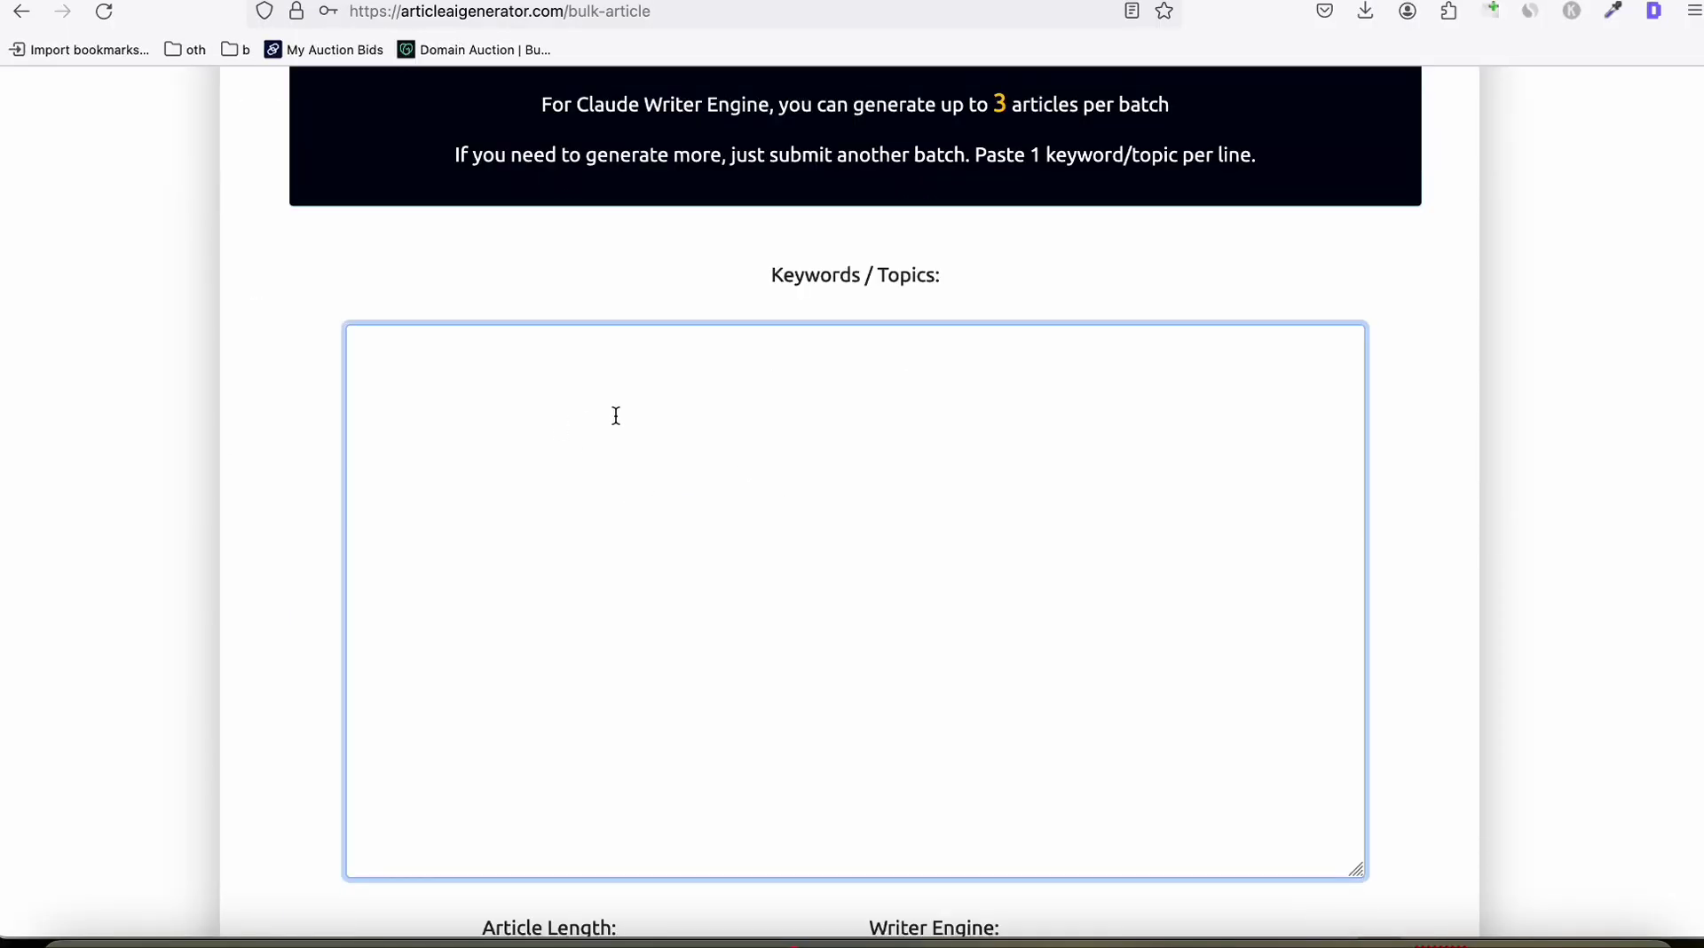
key(super+v)
scroll(690, 376, down, 9)
scroll(662, 445, up, 2)
scroll(663, 448, down, 3)
click(630, 605)
click(632, 628)
click(962, 583)
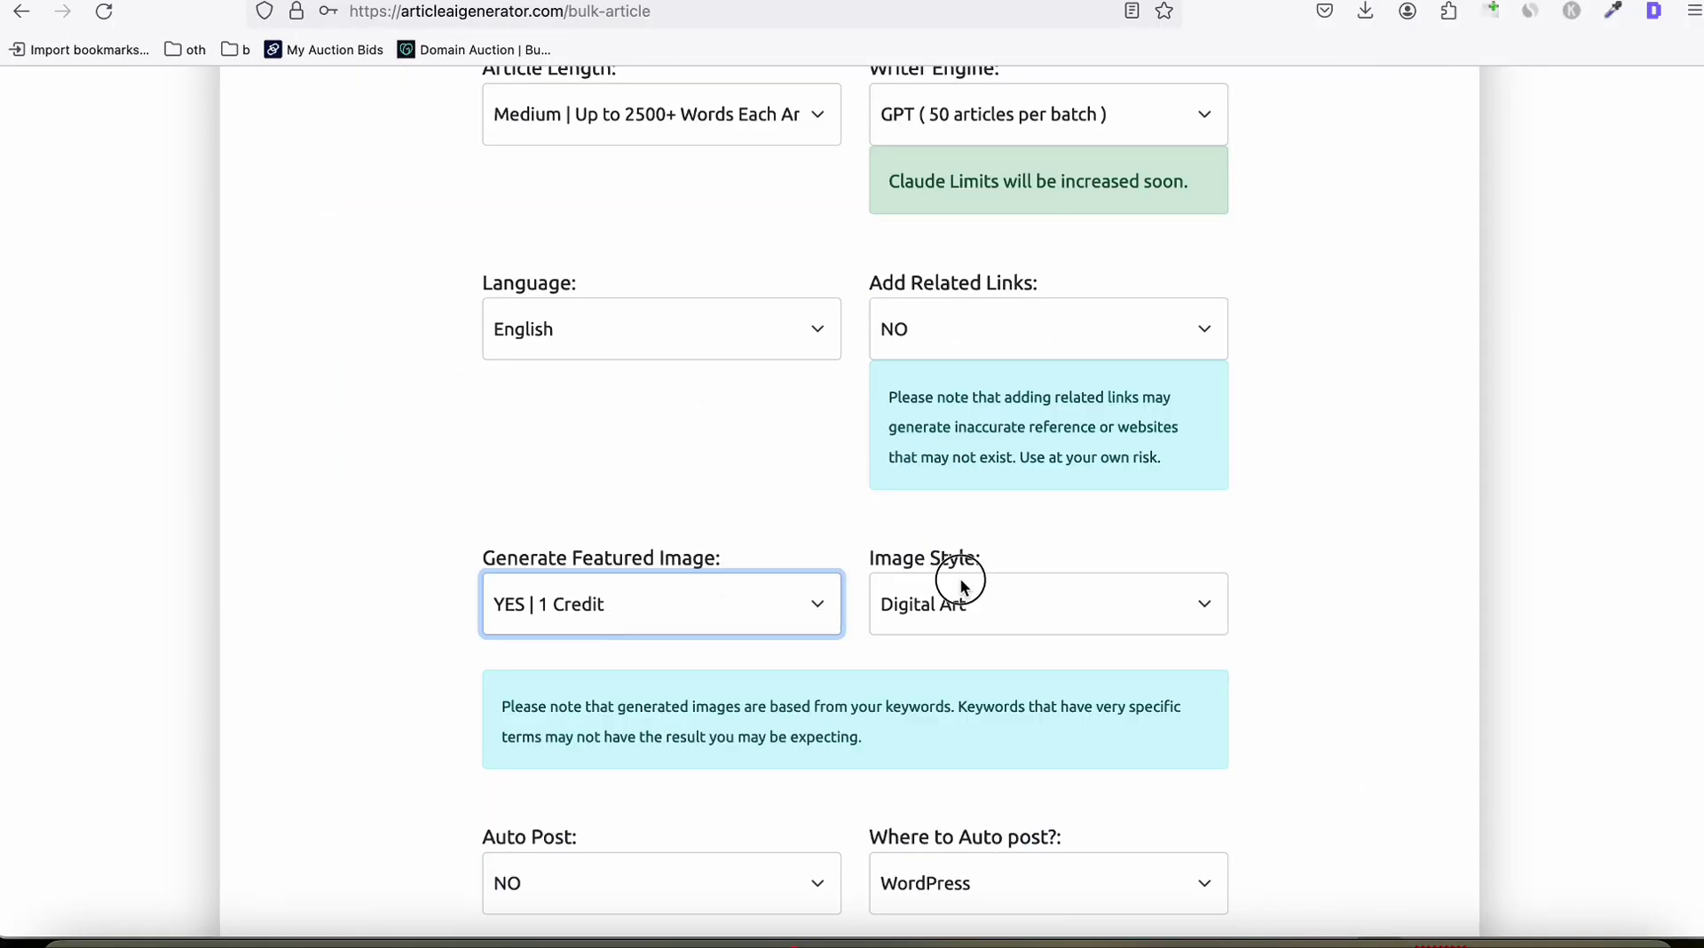
click(950, 626)
click(685, 445)
Step: Turn on auto posting and the key takeaway section for the 11-keyword batch
scroll(660, 426, down, 5)
click(636, 444)
click(616, 463)
click(941, 571)
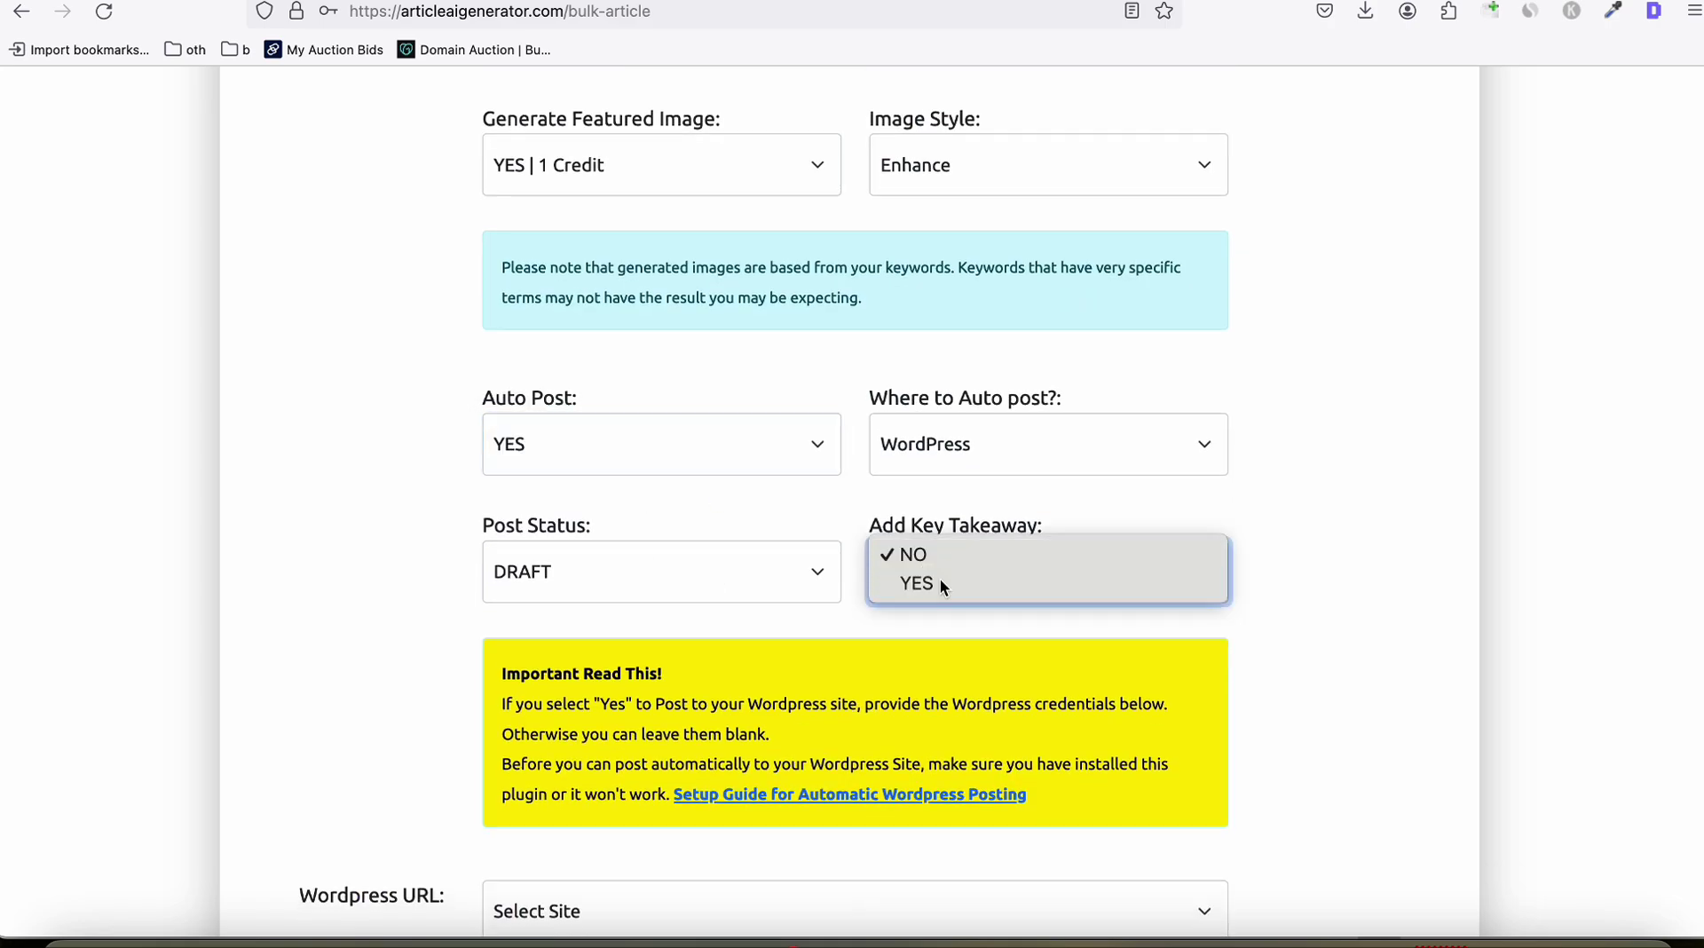
click(940, 581)
Step: Try to submit the 11-keyword batch to the saved worldpetscentre.com site, and dismiss the resulting notice
scroll(422, 495, down, 5)
click(621, 457)
click(629, 713)
scroll(312, 609, down, 3)
click(621, 621)
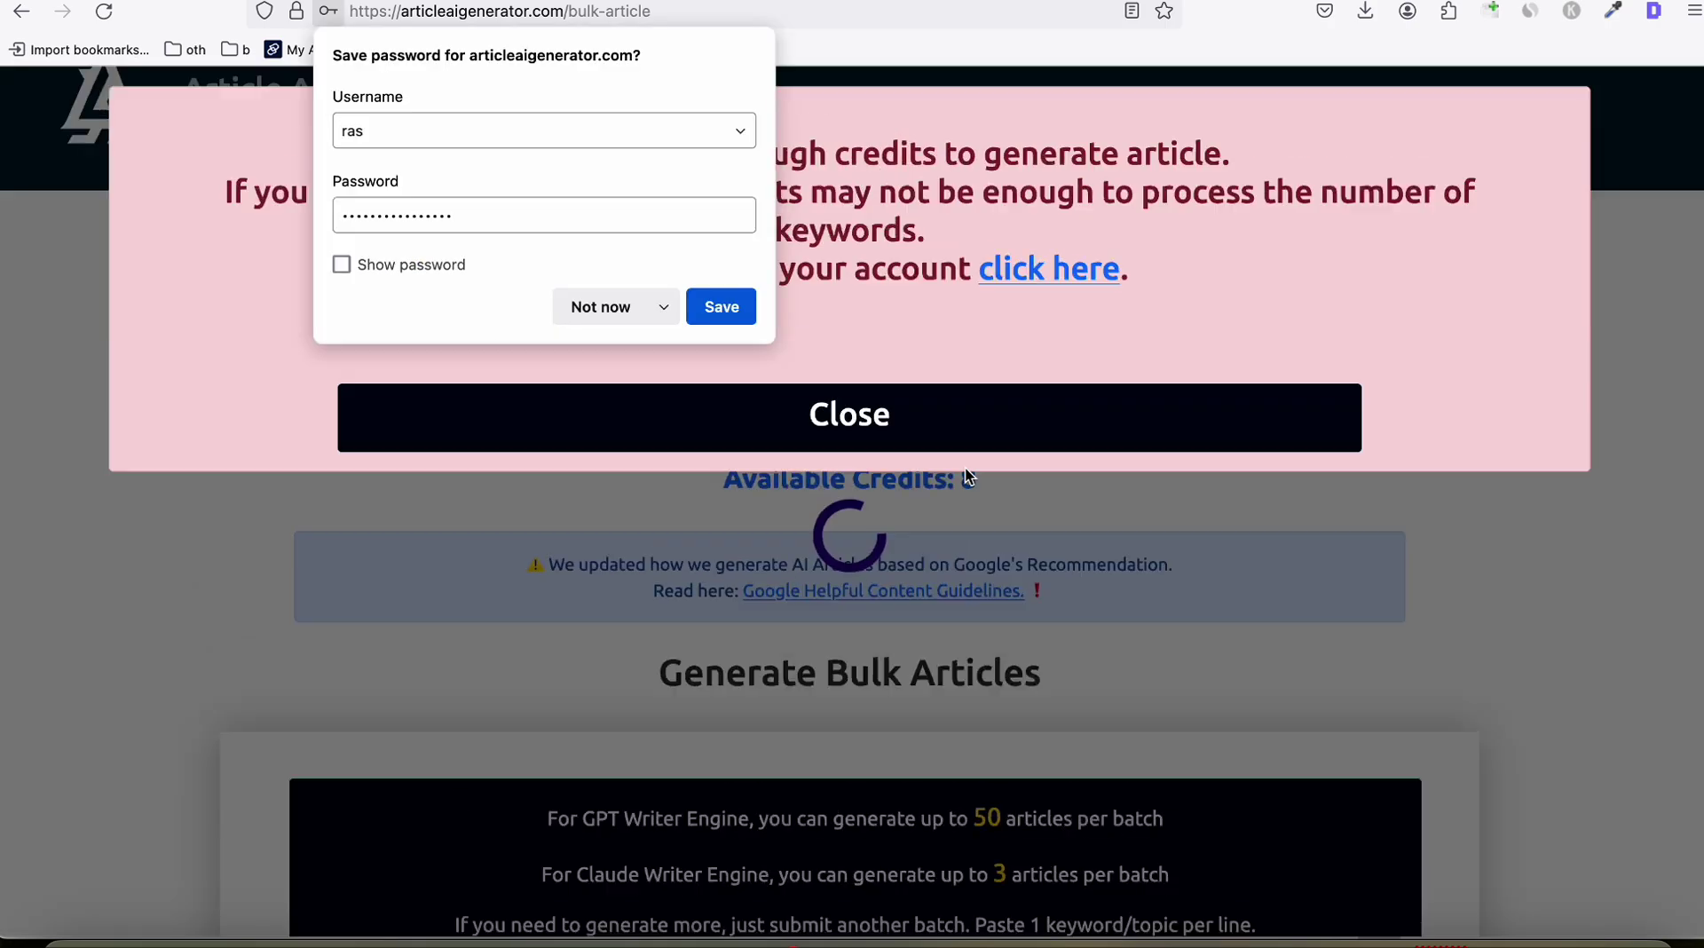
click(710, 414)
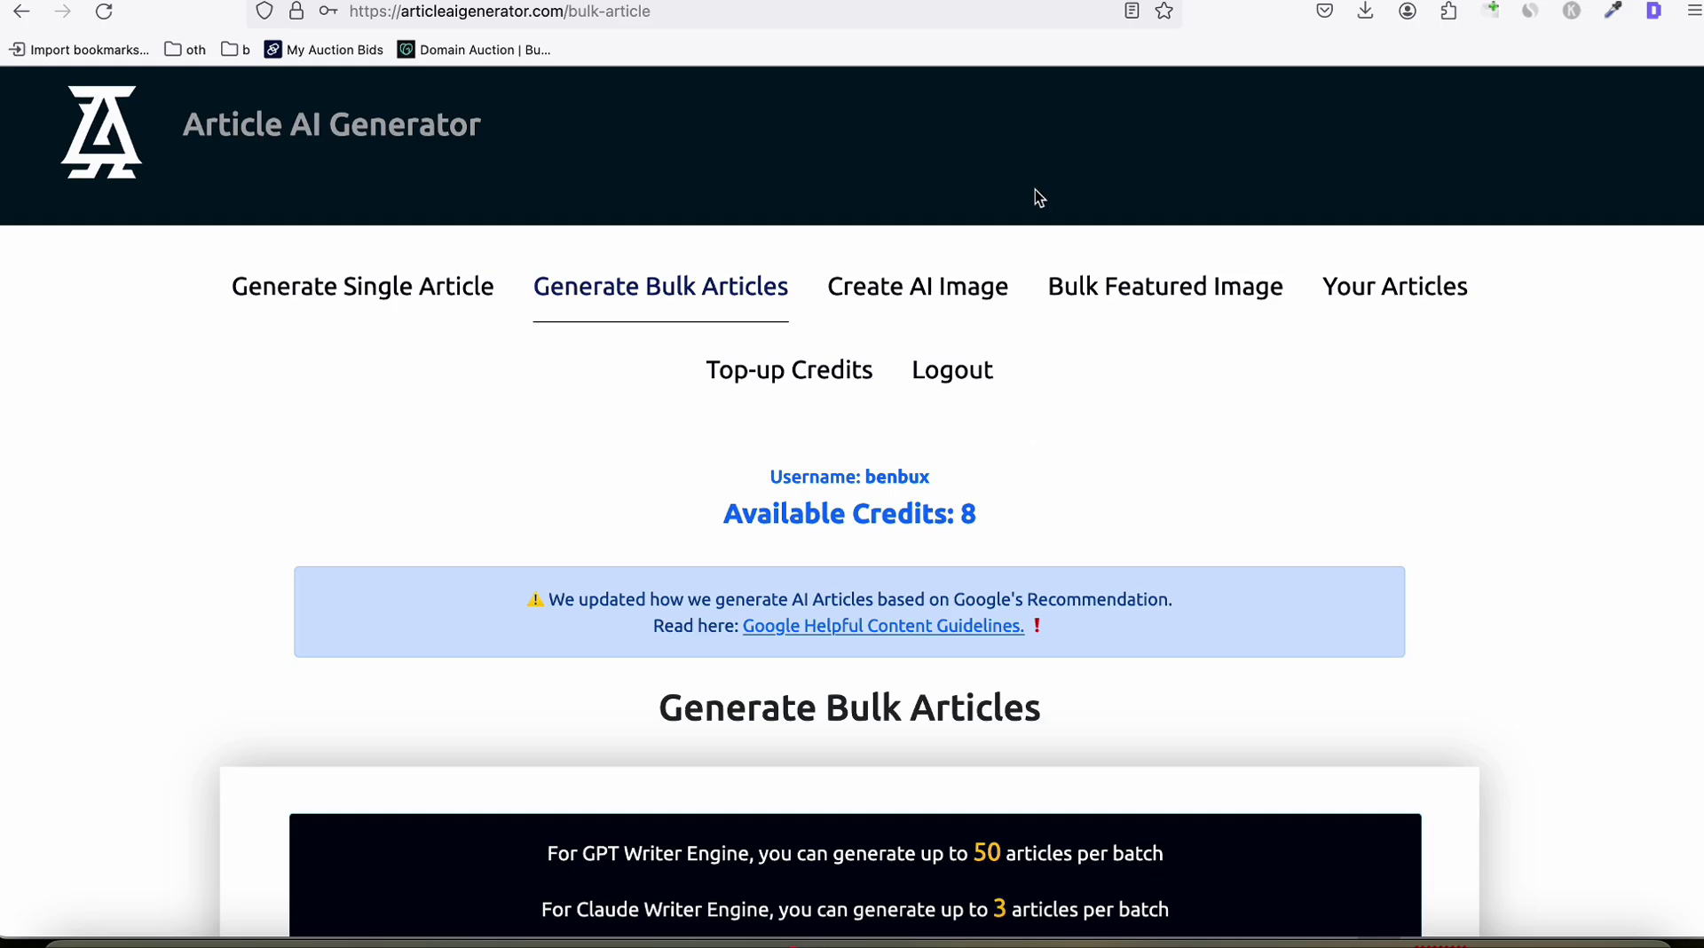